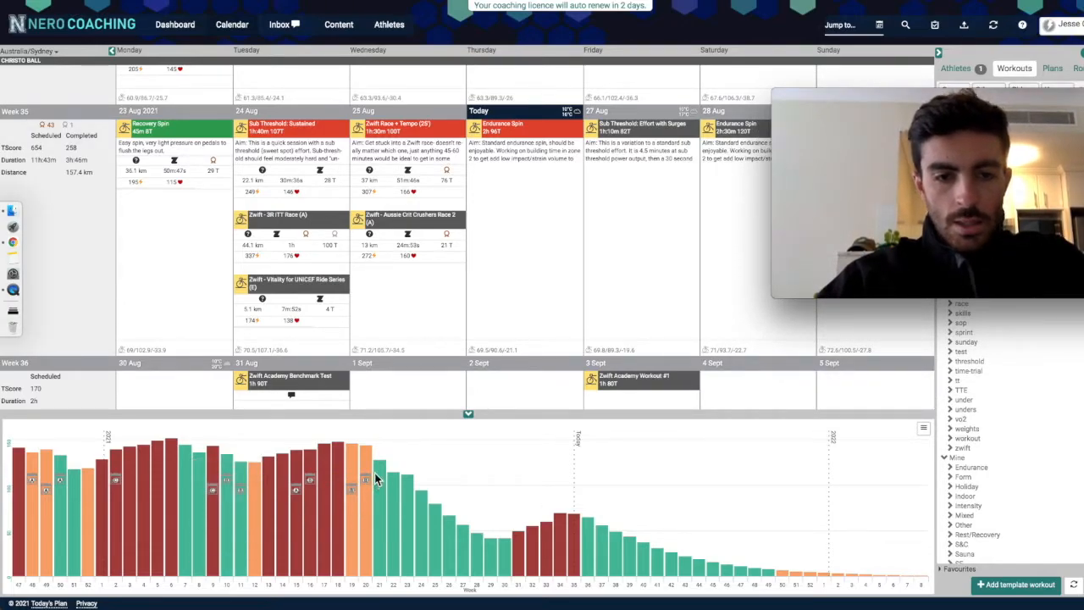
Collapse the weekly training load chart beneath the athlete's calendar to show more calendar weeks
mouse_move(377, 470)
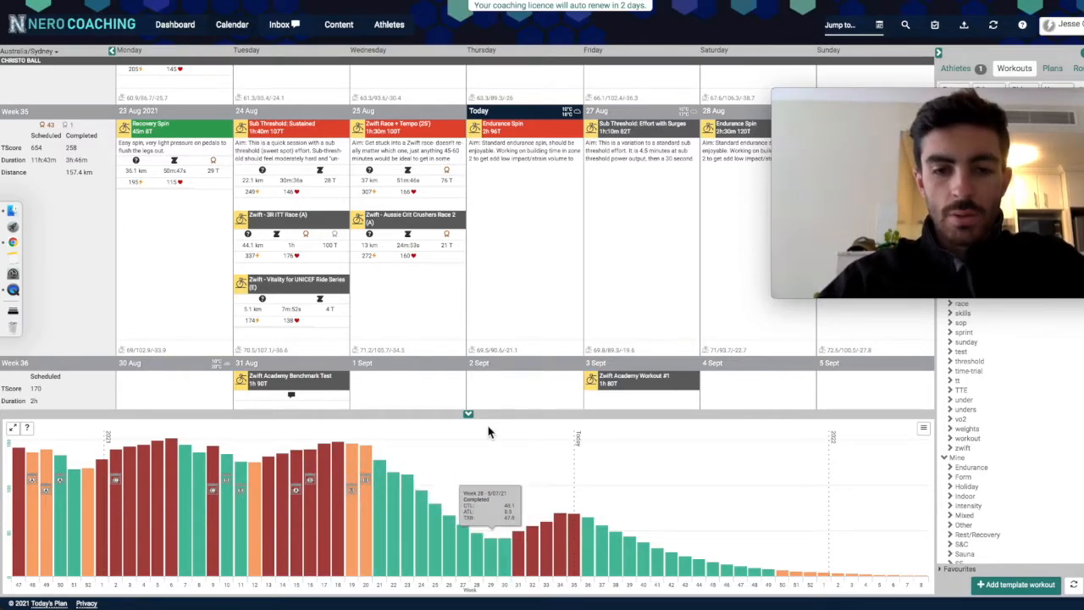
mouse_move(962, 109)
left_click_drag(963, 109, 181, 427)
left_click_drag(184, 463, 187, 515)
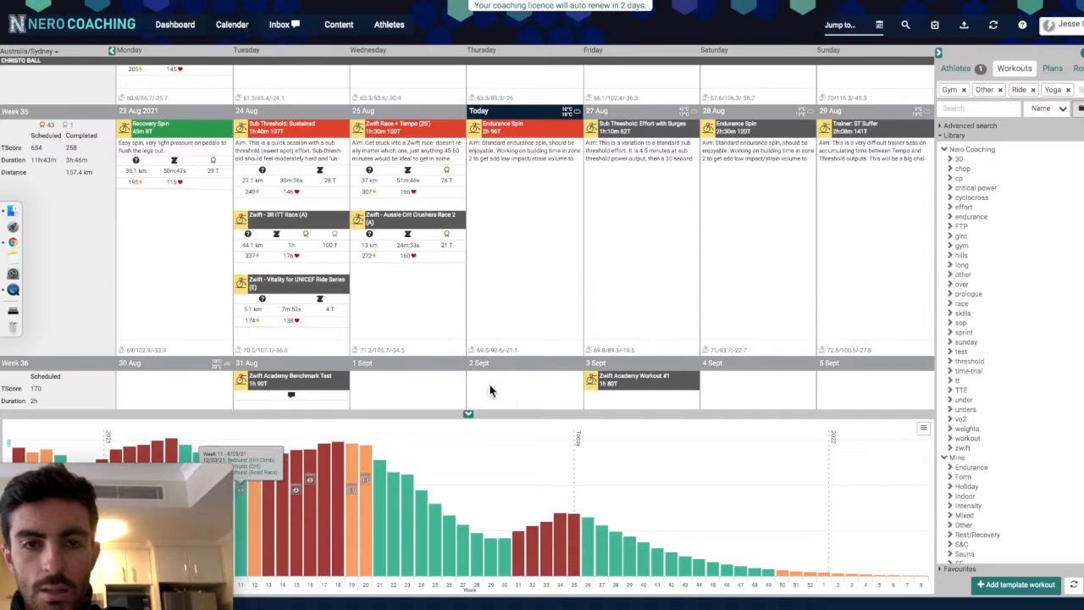
left_click(468, 412)
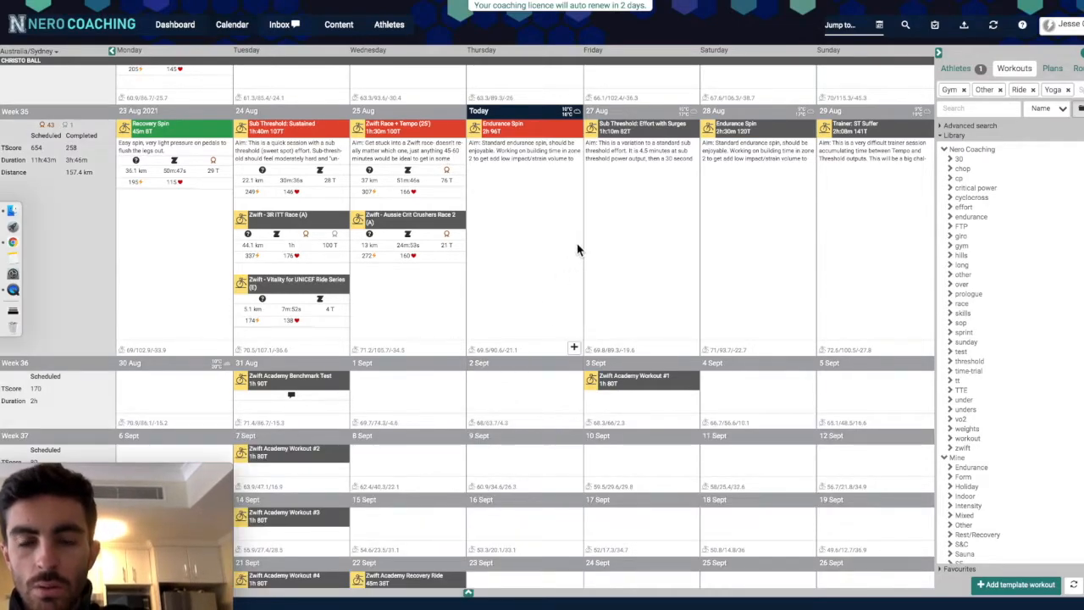
Delete the 1h activity from 20 August in week 34, keeping the other rides on that day
scroll(578, 250, "up", 1)
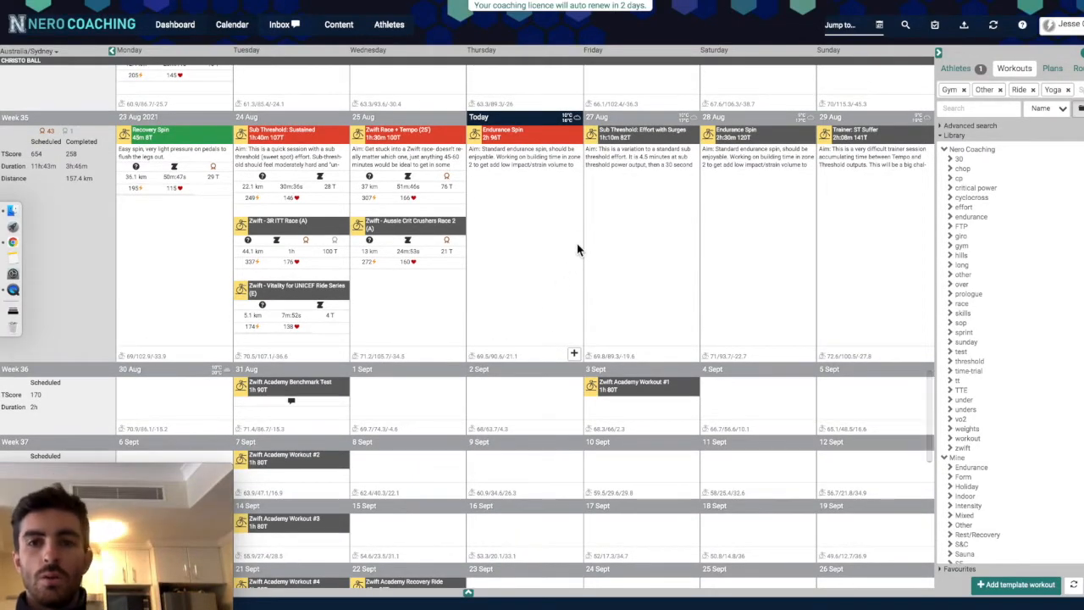
scroll(578, 250, "up", 1)
scroll(577, 243, "up", 5)
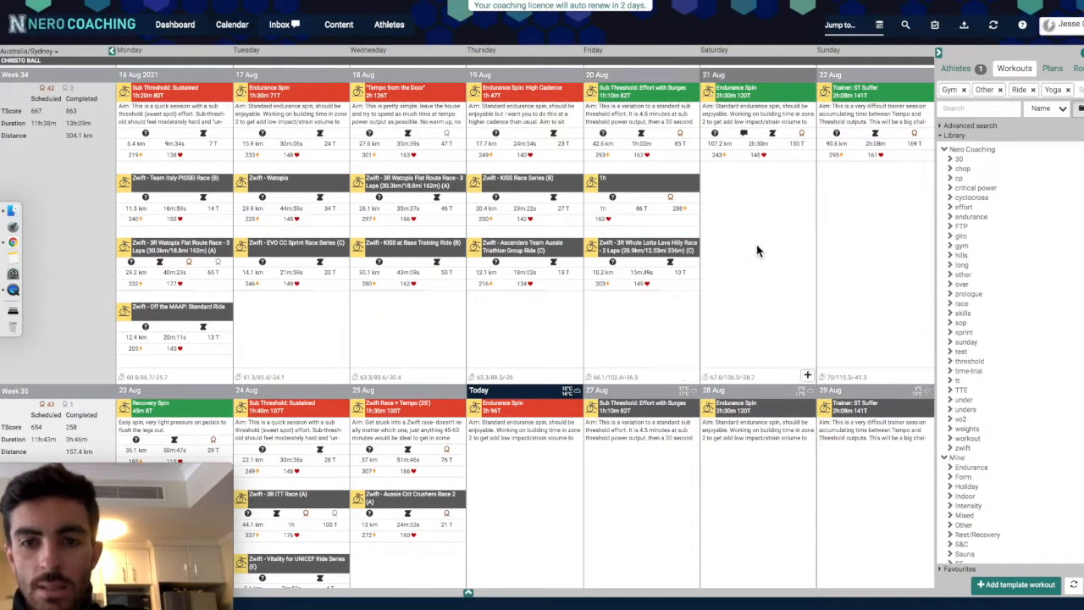
scroll(760, 250, "up", 2)
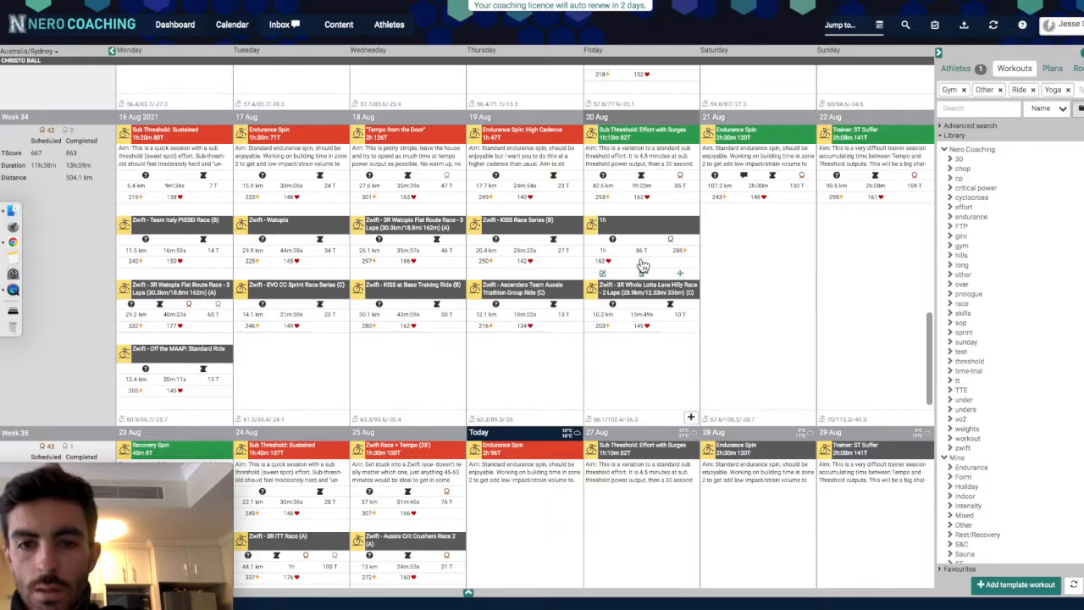
left_click(641, 277)
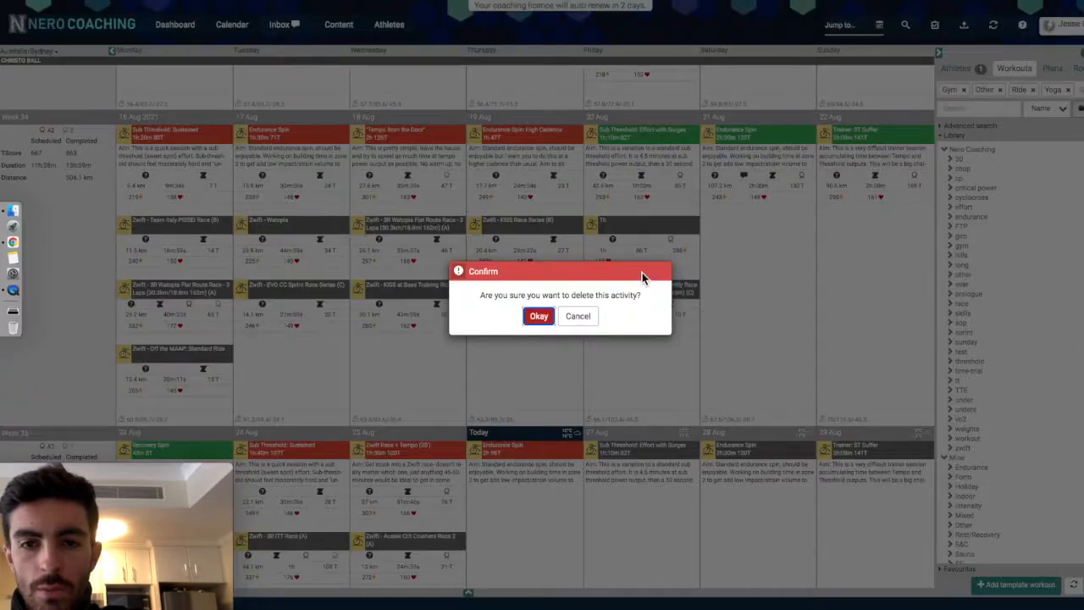
left_click(540, 317)
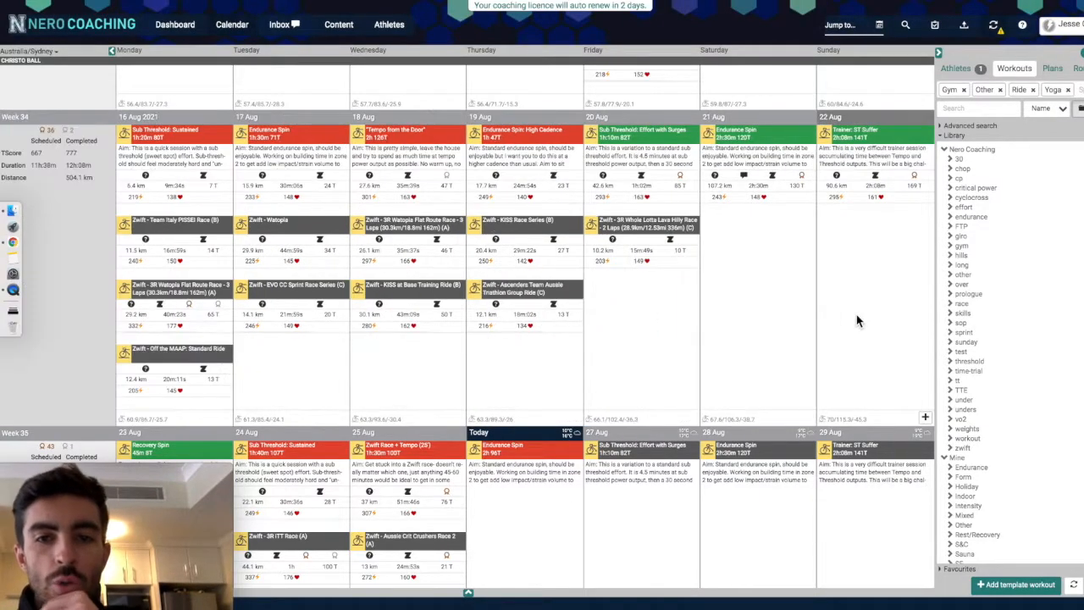
Review the athlete's completed rides and scheduled Zwift Academy workouts across weeks 33 to 39
scroll(857, 319, "down", 5)
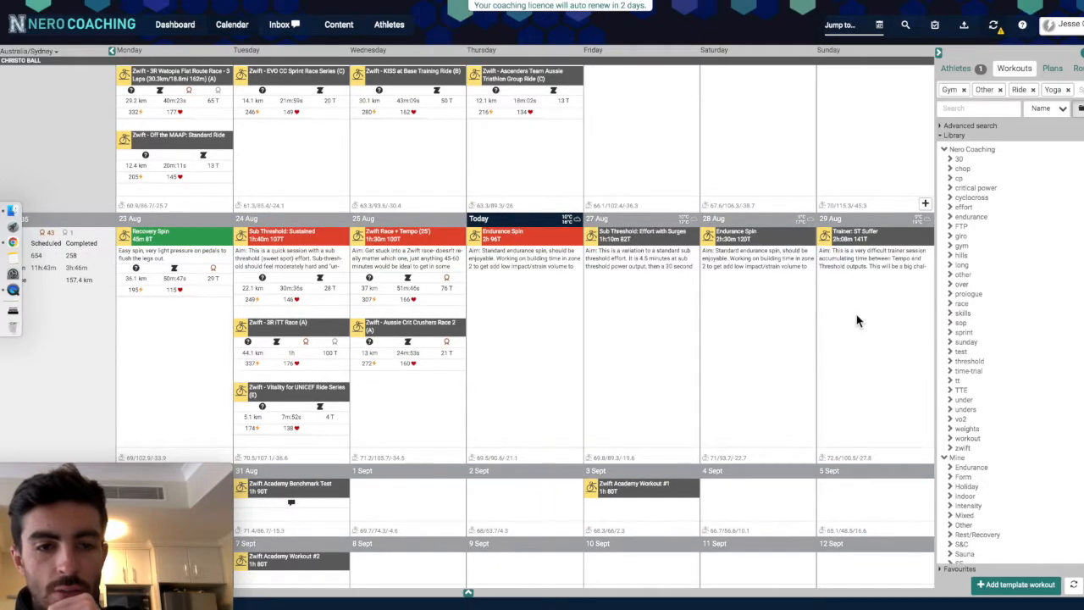
scroll(482, 385, "up", 3)
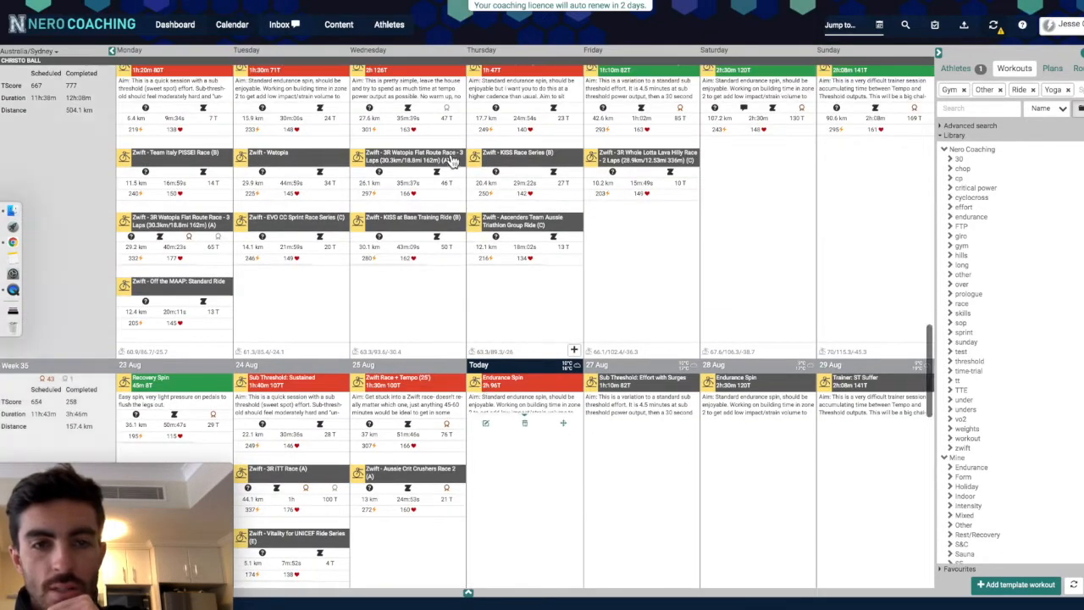
scroll(428, 195, "up", 7)
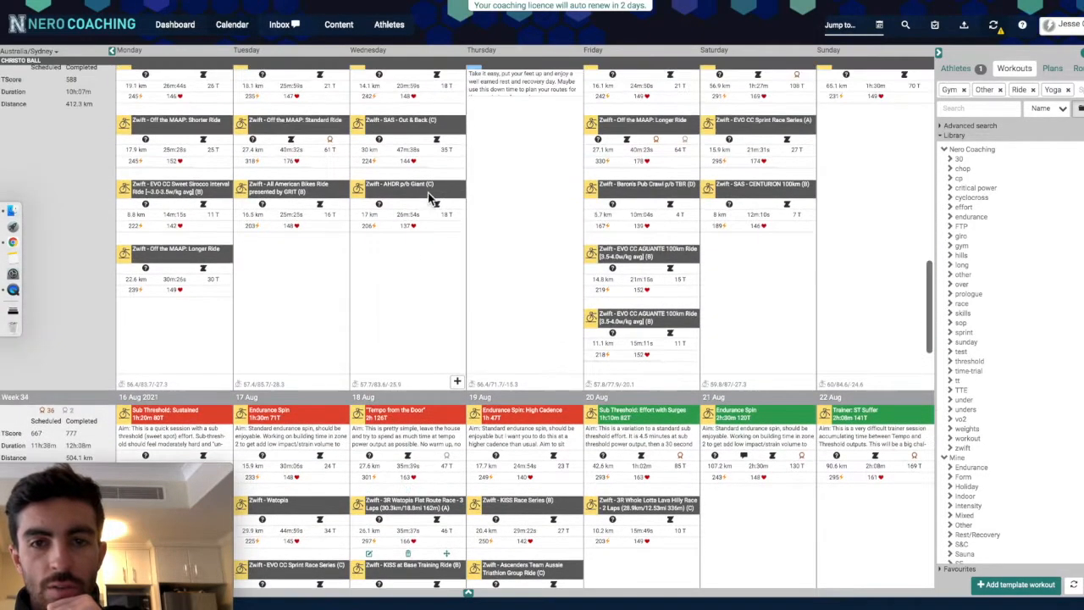
scroll(557, 195, "down", 6)
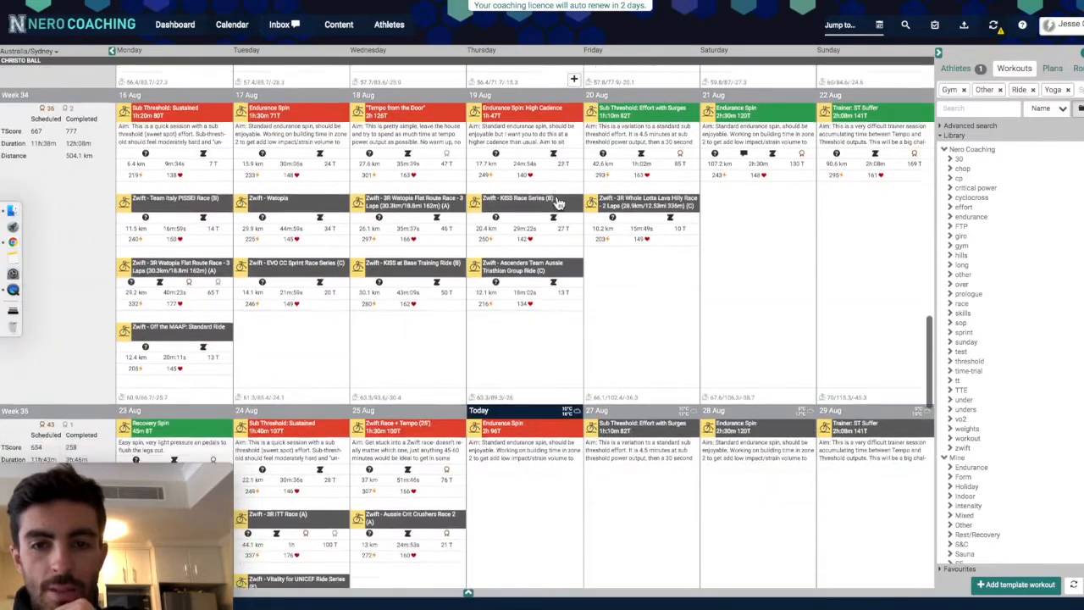
scroll(556, 201, "down", 7)
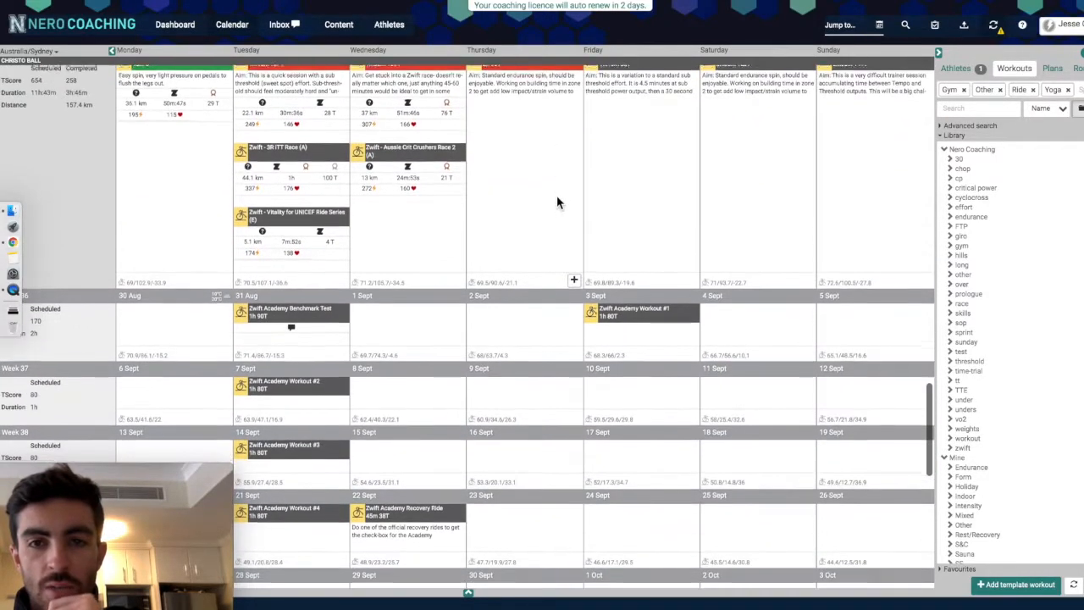
scroll(557, 201, "up", 2)
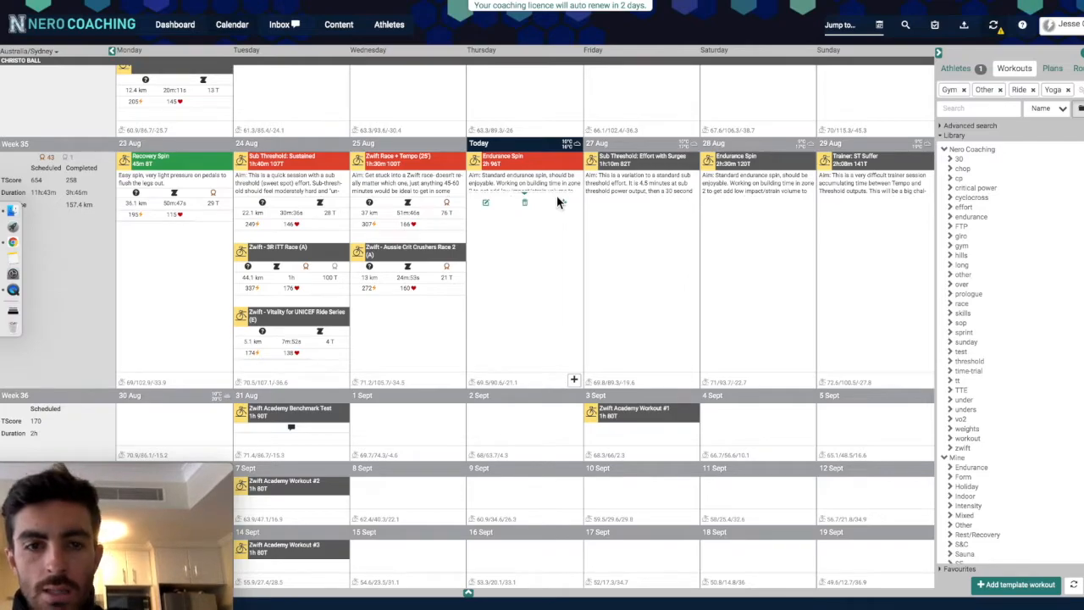
scroll(569, 332, "down", 1)
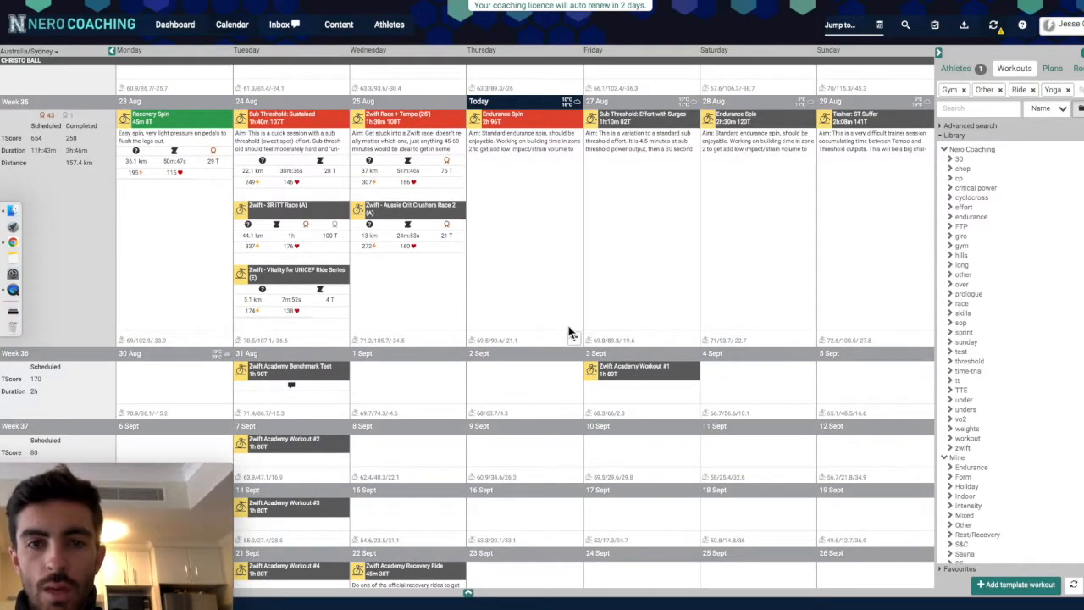
scroll(469, 398, "down", 1)
scroll(469, 396, "down", 1)
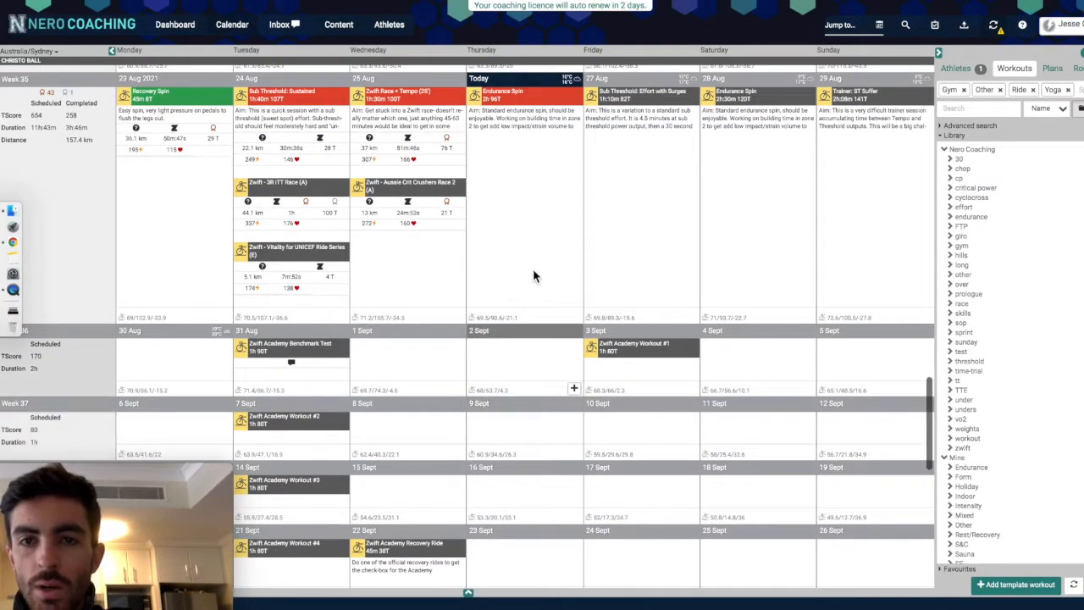
scroll(465, 366, "down", 2)
scroll(465, 365, "down", 3)
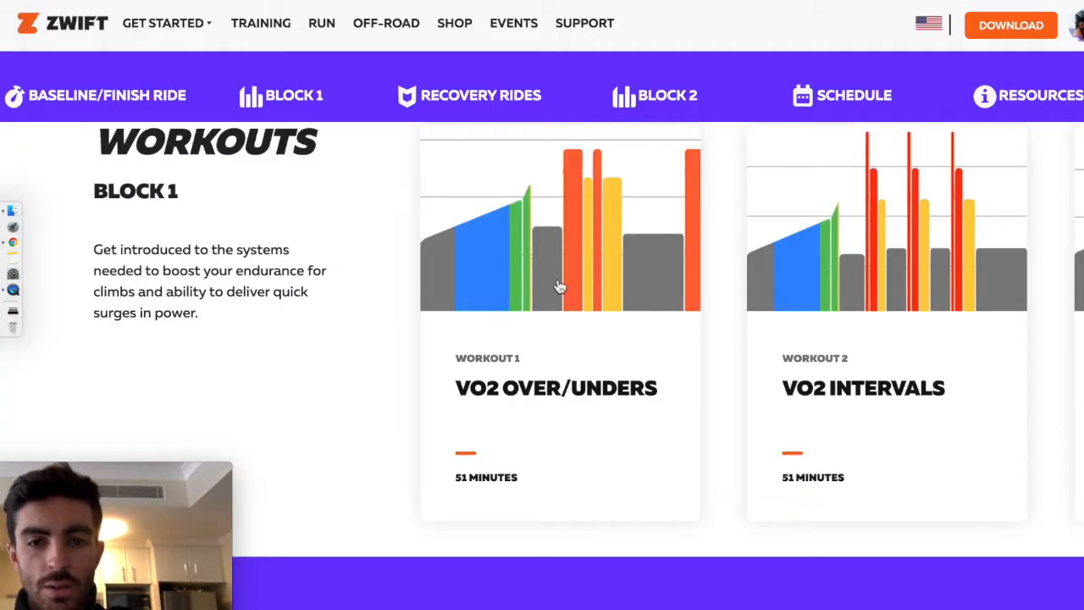
Switch to the Zwift Academy page and examine the first two Block 1 workouts, VO2 Over/Unders and VO2 Intervals
scroll(562, 305, "up", 2)
scroll(564, 326, "down", 1)
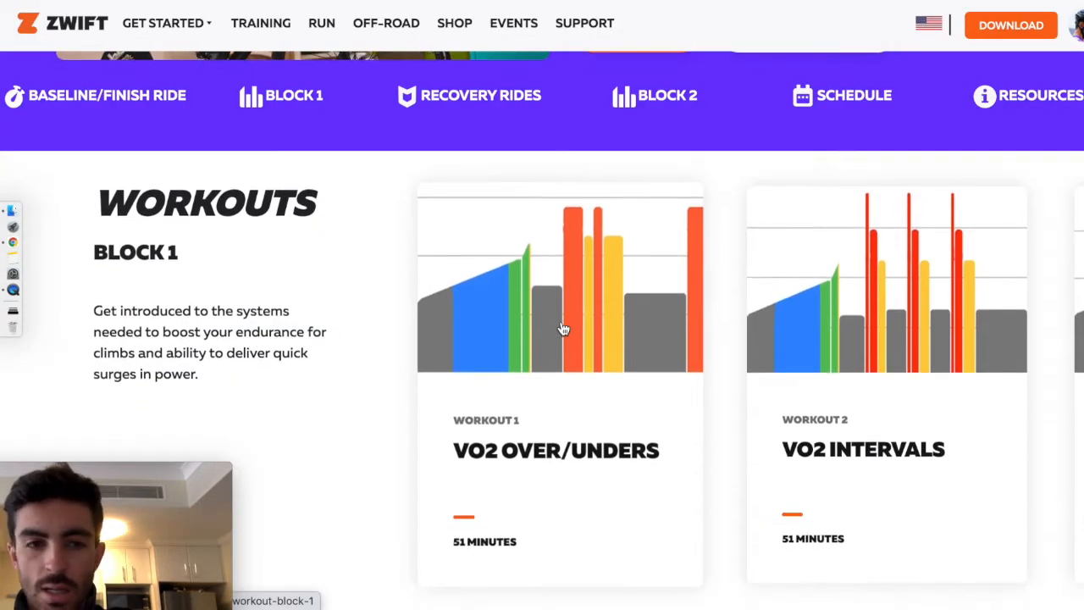
scroll(564, 328, "down", 1)
scroll(564, 328, "up", 1)
scroll(563, 329, "down", 4)
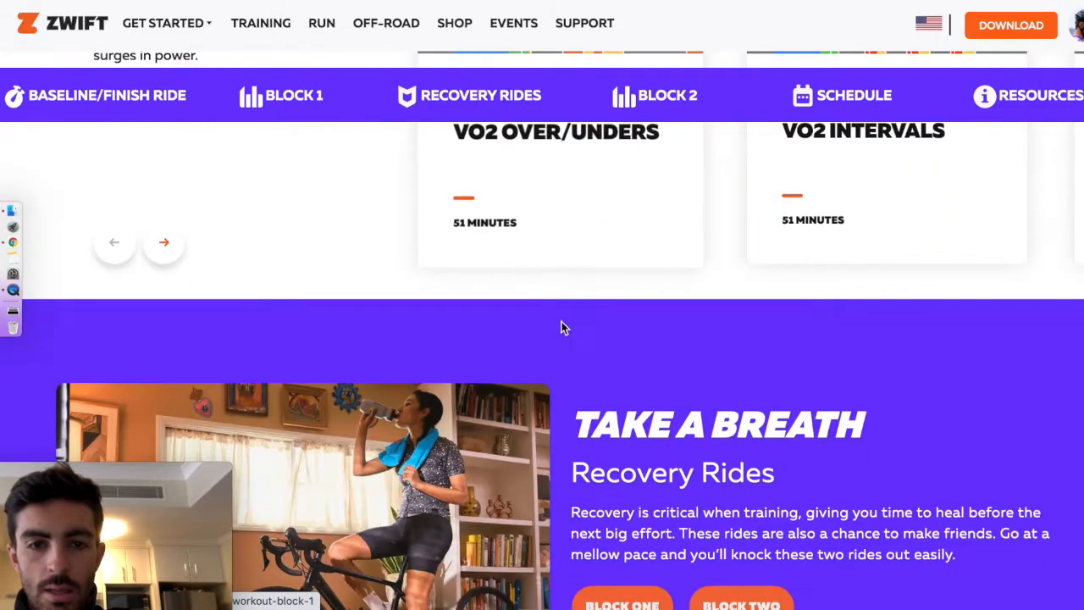
scroll(563, 328, "up", 2)
scroll(479, 249, "up", 1)
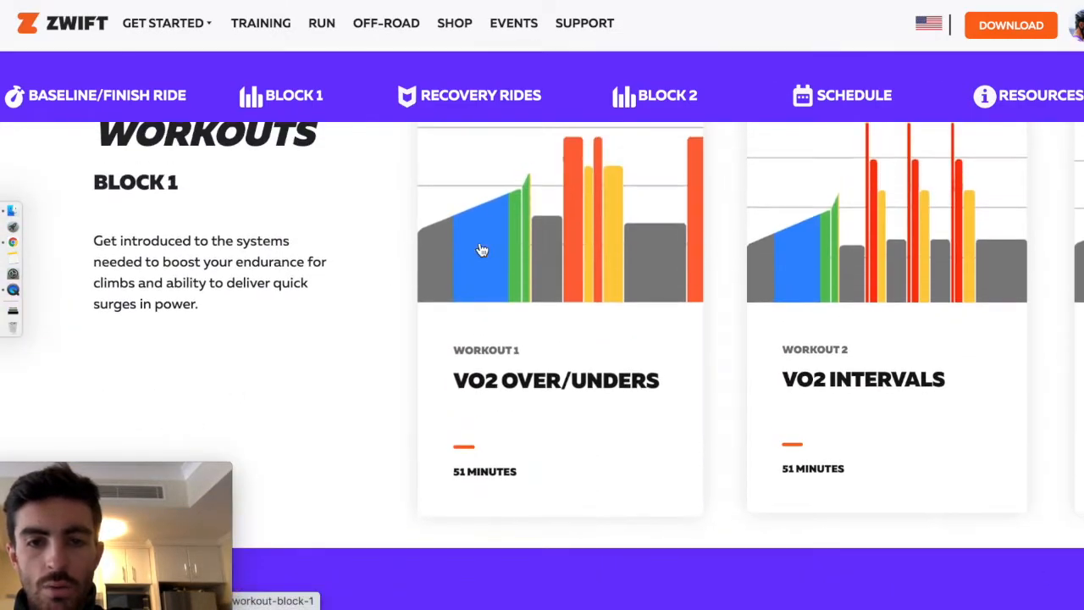
scroll(480, 305, "down", 1)
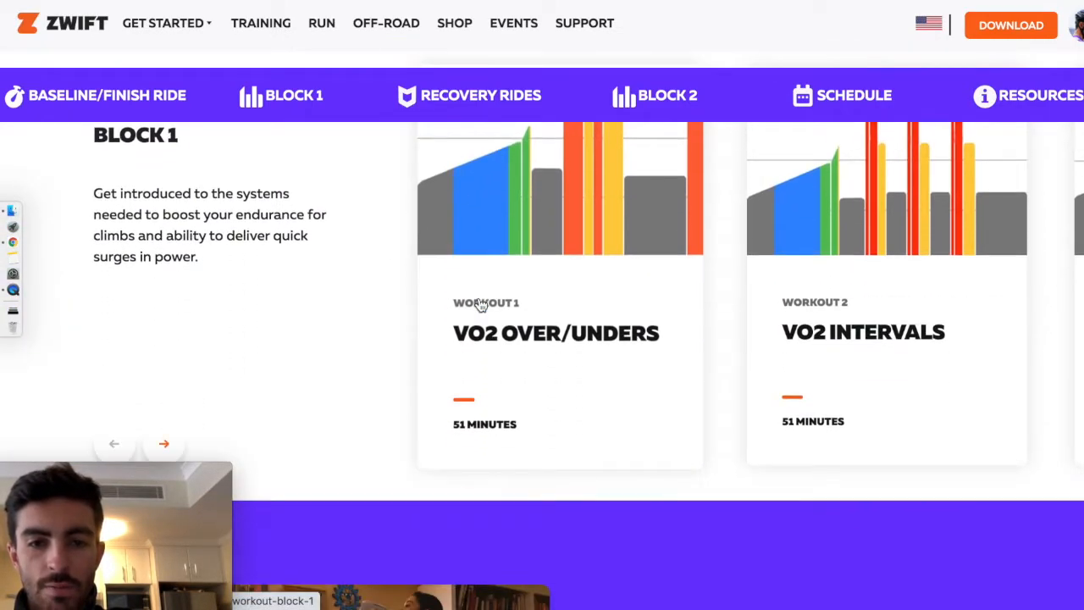
Advance the Block 1 workouts to Workout 3, Lactate Tolerance, and examine them together with the Recovery Rides section
left_click(167, 445)
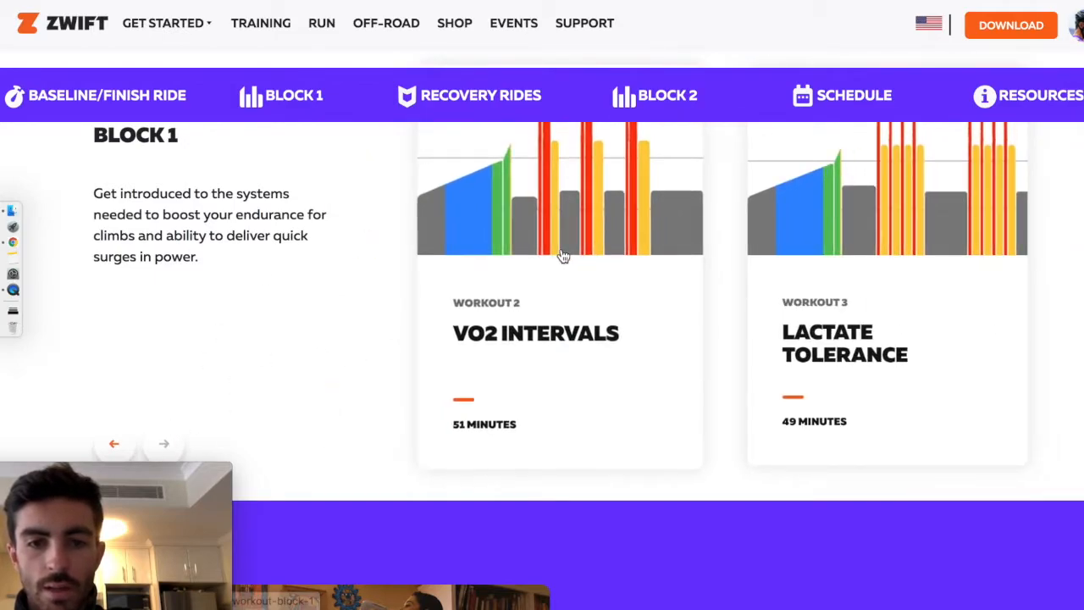
scroll(562, 254, "up", 2)
scroll(564, 256, "down", 2)
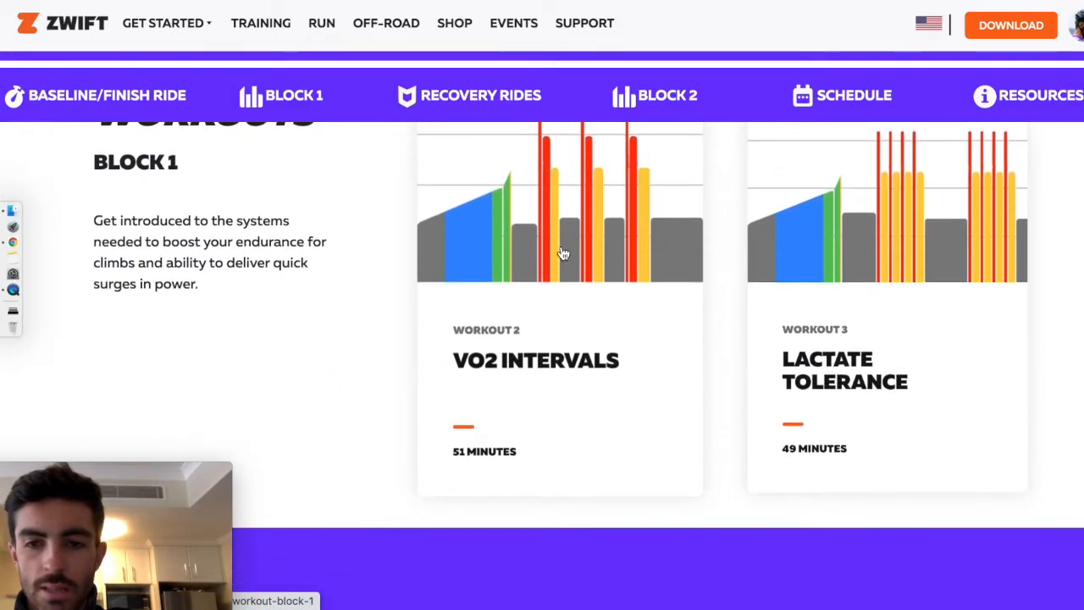
scroll(814, 315, "down", 5)
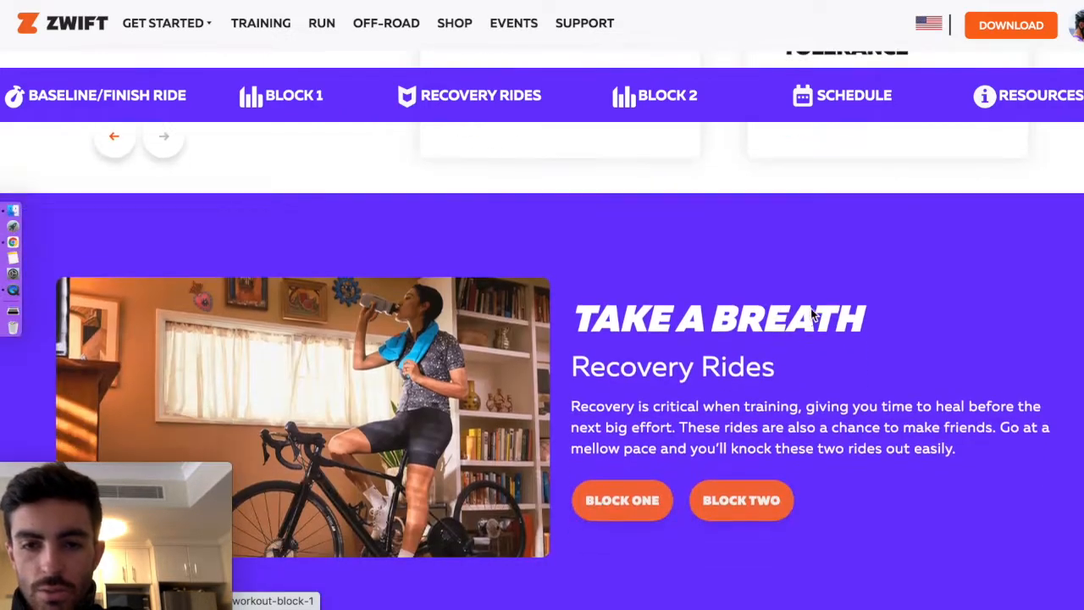
scroll(813, 313, "up", 3)
scroll(813, 299, "up", 2)
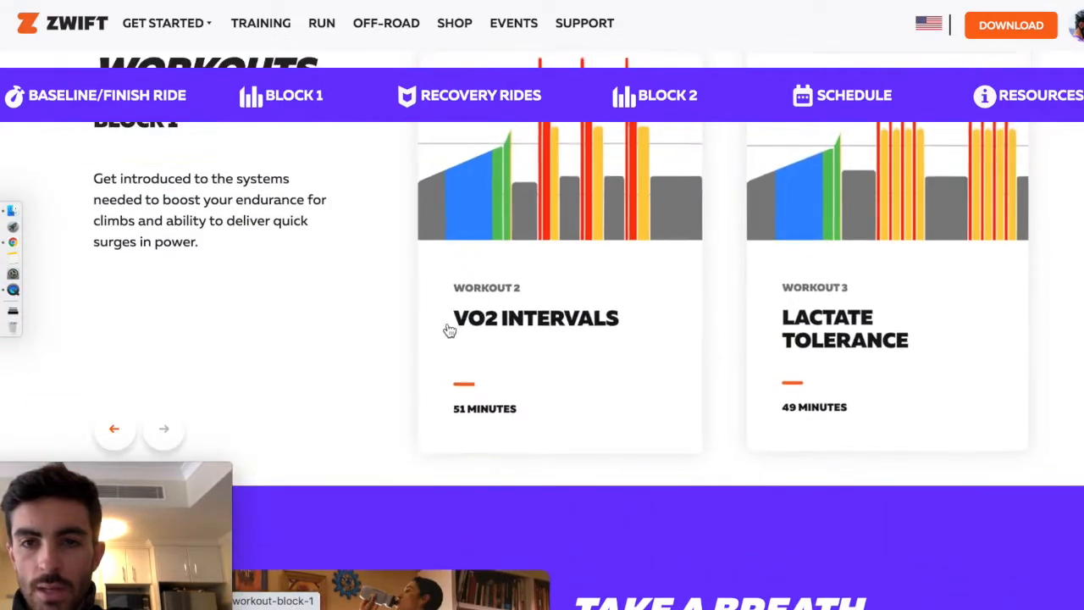
scroll(534, 285, "up", 15)
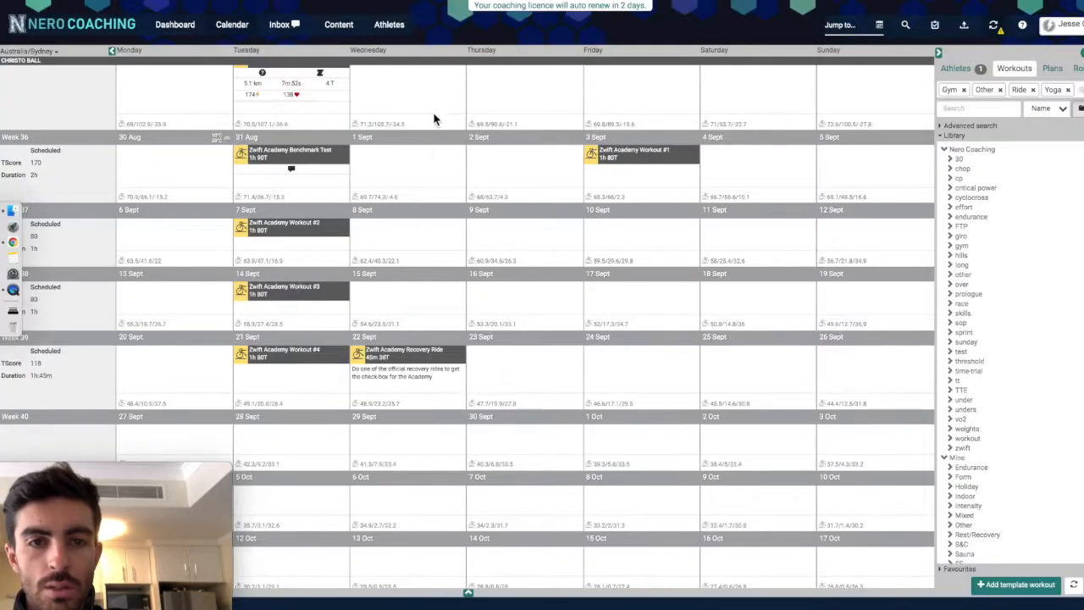
Back in the training calendar, delete Zwift Academy Workout #4 and move Workouts #1, #2 and #3 to 7, 14 and 21 September
scroll(424, 157, "up", 1)
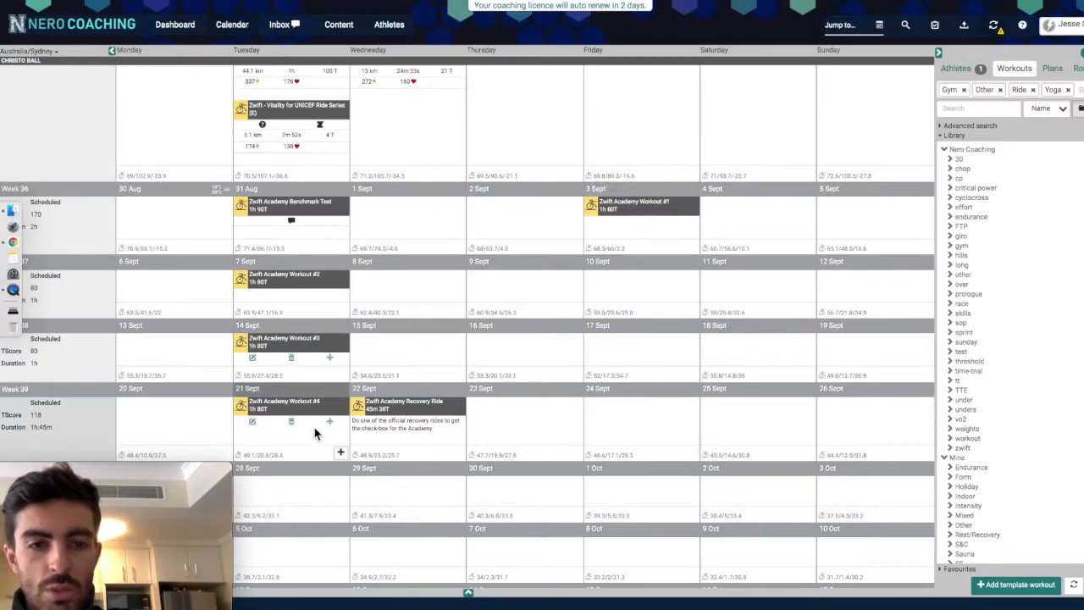
left_click(290, 424)
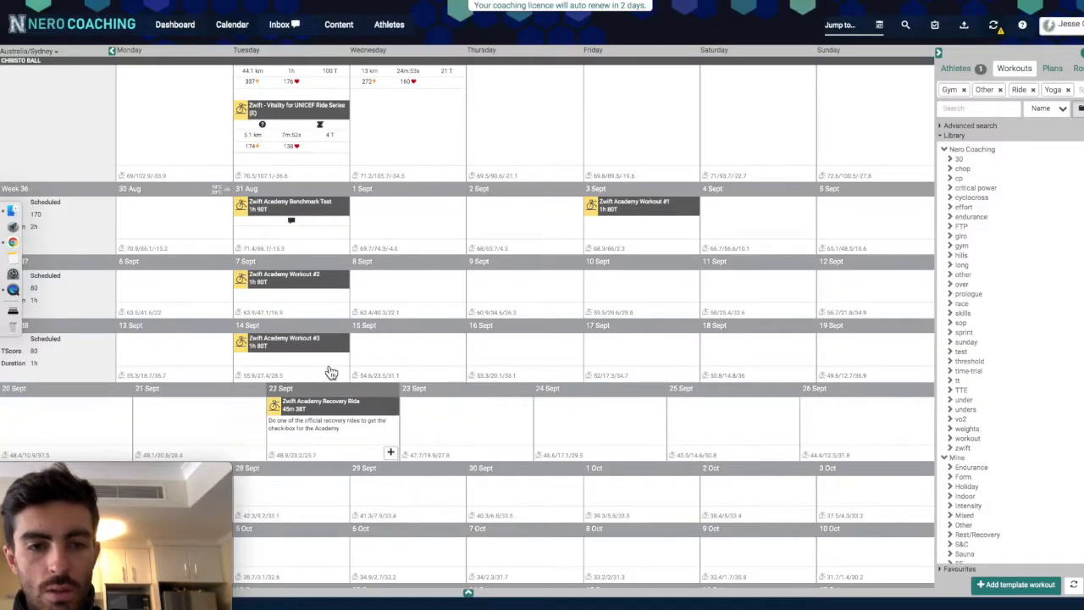
left_click_drag(330, 360, 317, 421)
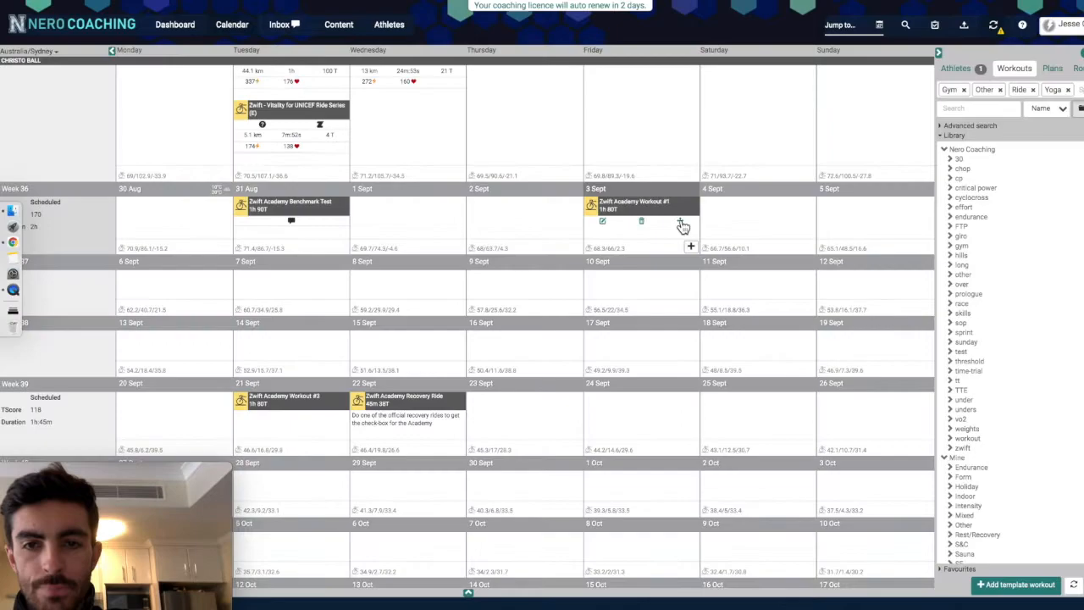
left_click_drag(290, 293, 296, 294)
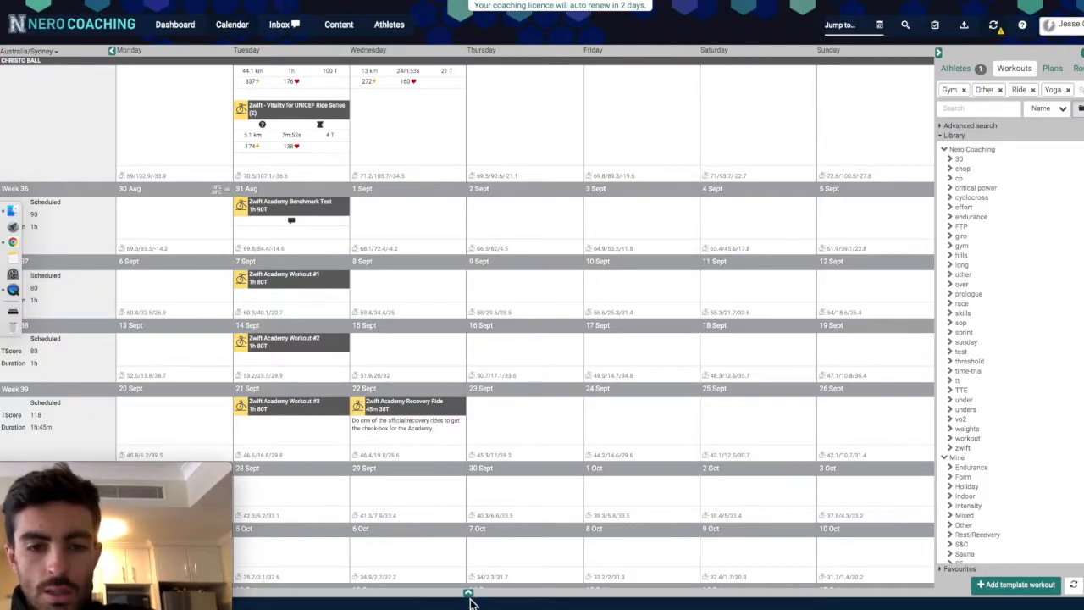
scroll(571, 314, "up", 1)
scroll(571, 314, "up", 2)
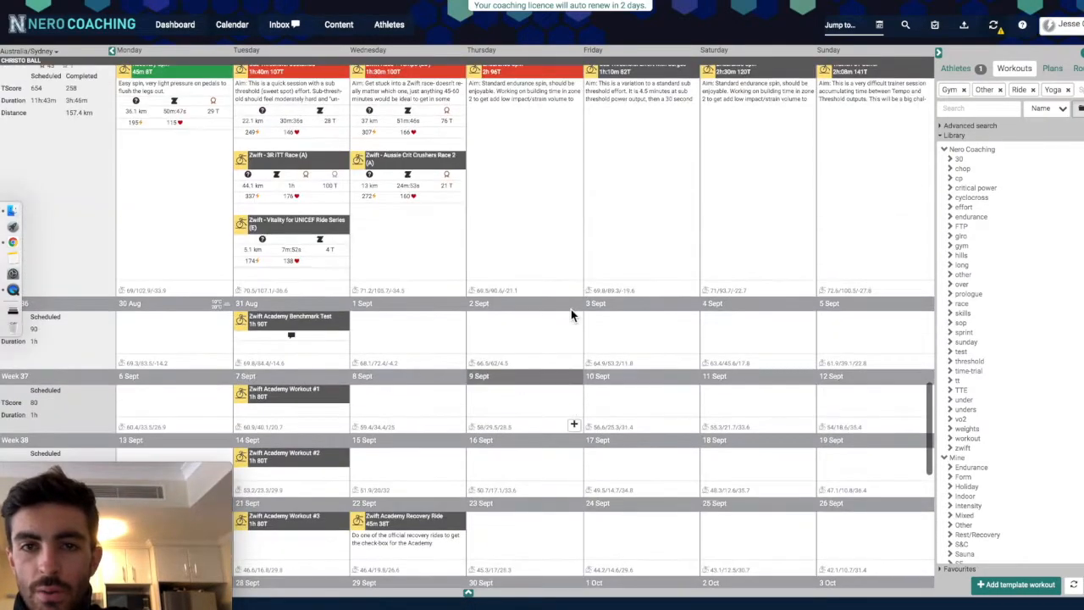
scroll(571, 314, "down", 1)
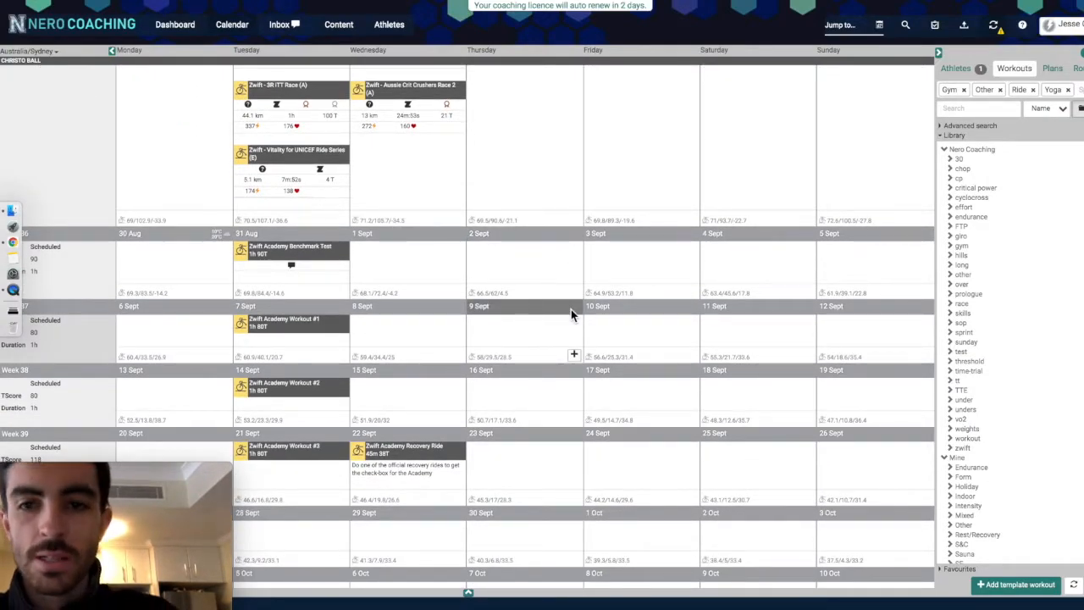
scroll(571, 310, "down", 1)
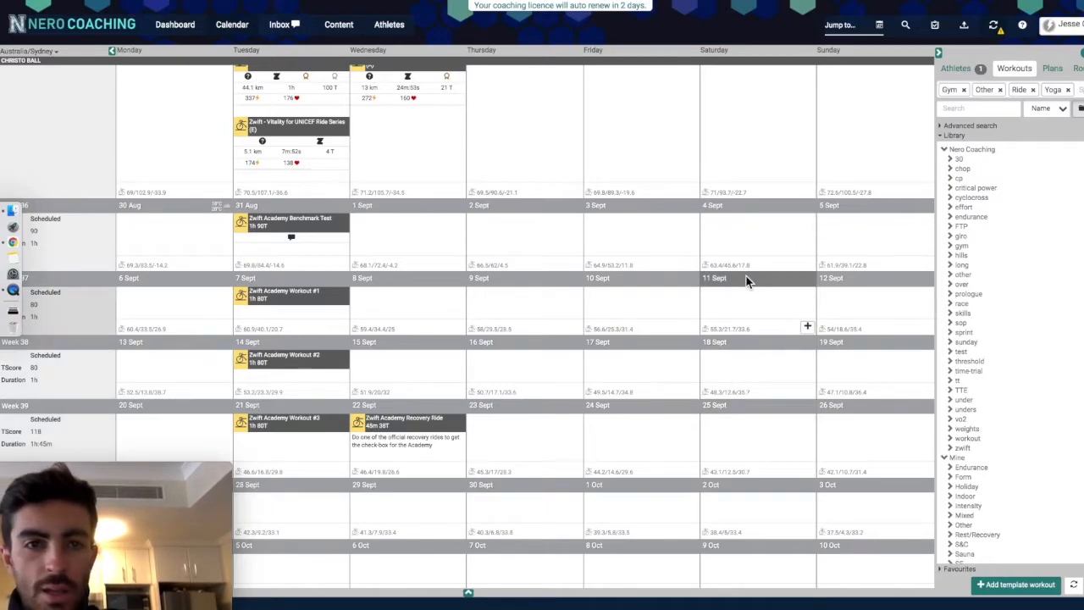
scroll(671, 279, "up", 1)
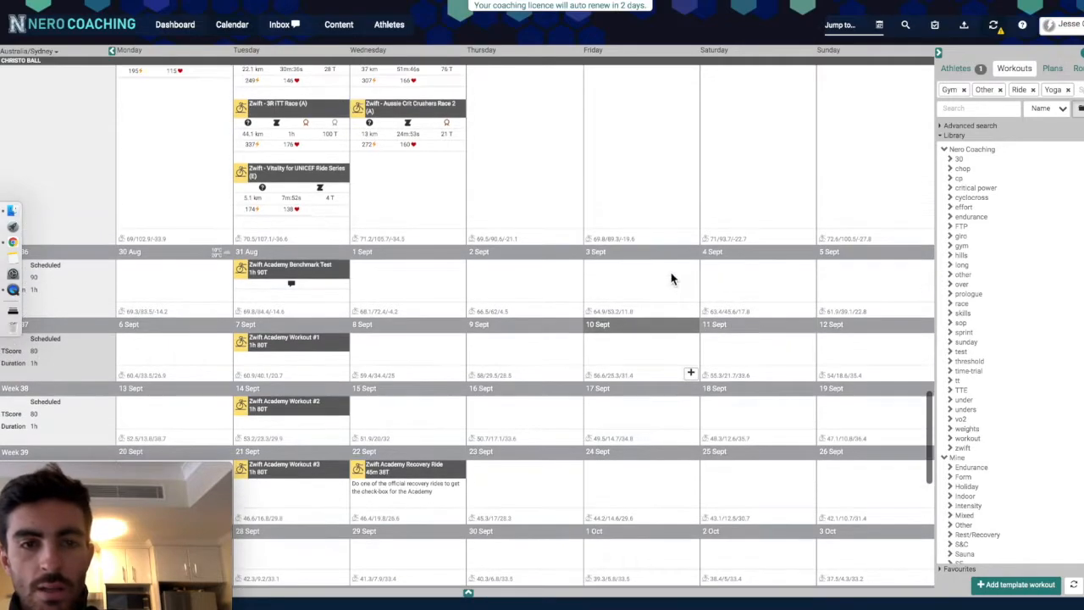
scroll(671, 279, "down", 1)
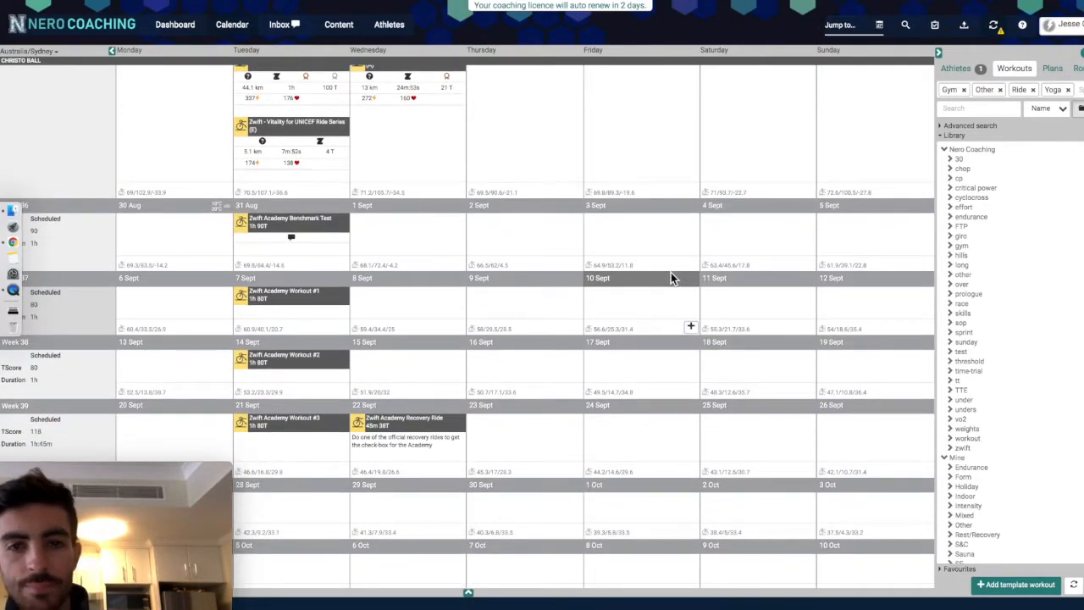
Review the completed rides of weeks 33 to 35 against the Zwift Academy sessions scheduled for weeks 36 to 39
scroll(671, 272, "down", 1)
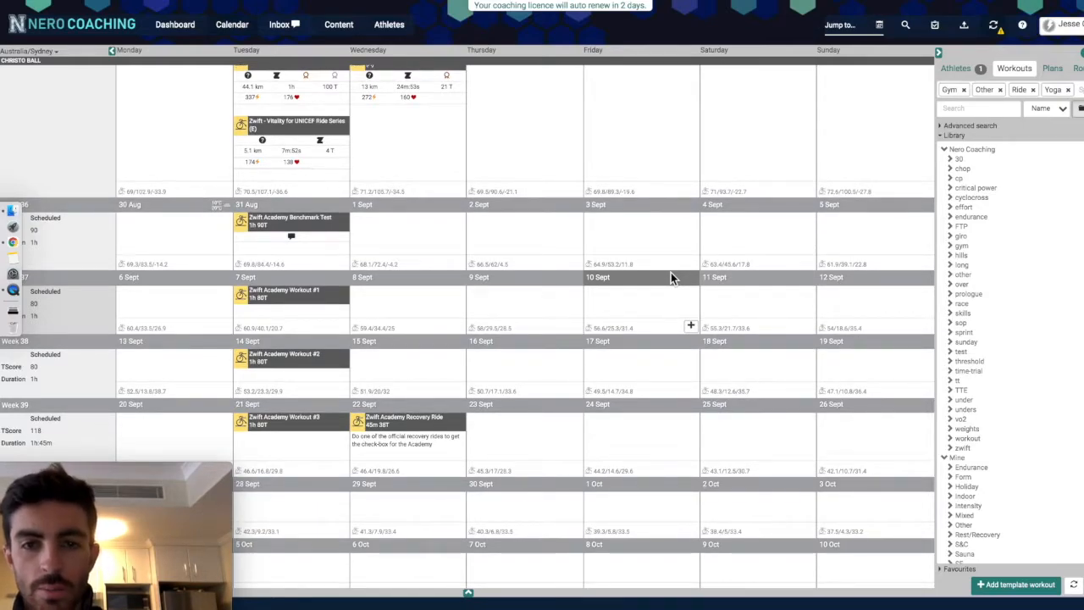
scroll(575, 263, "up", 3)
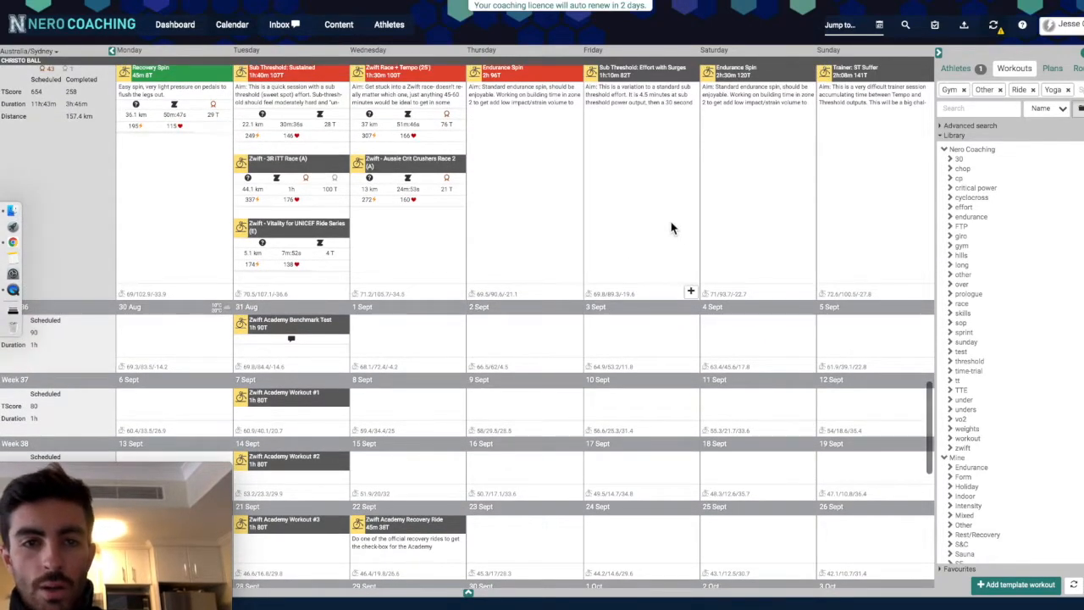
scroll(671, 227, "down", 3)
scroll(671, 227, "up", 2)
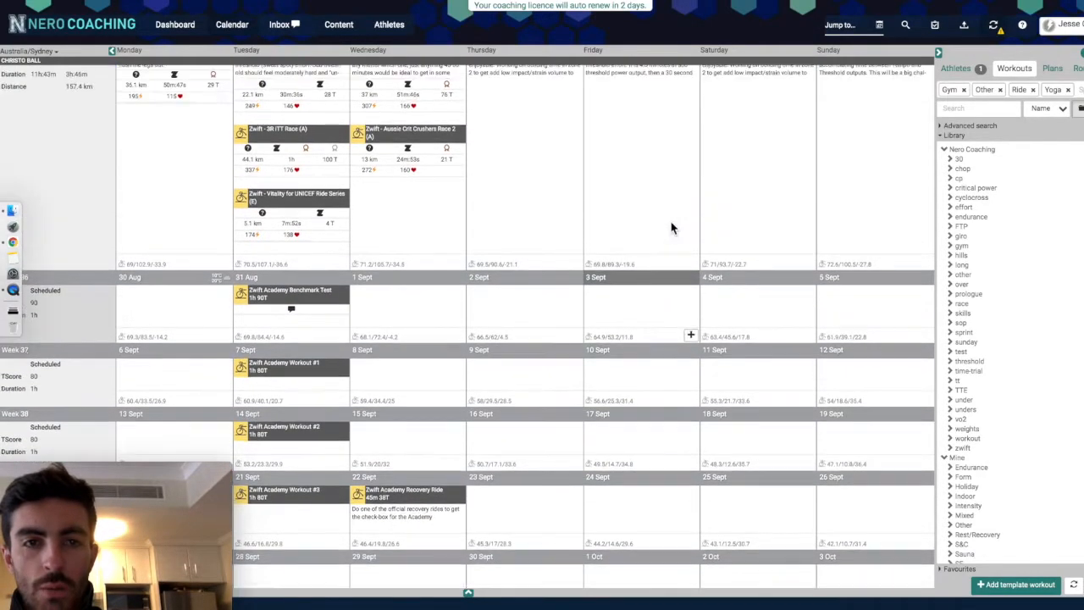
scroll(671, 227, "up", 5)
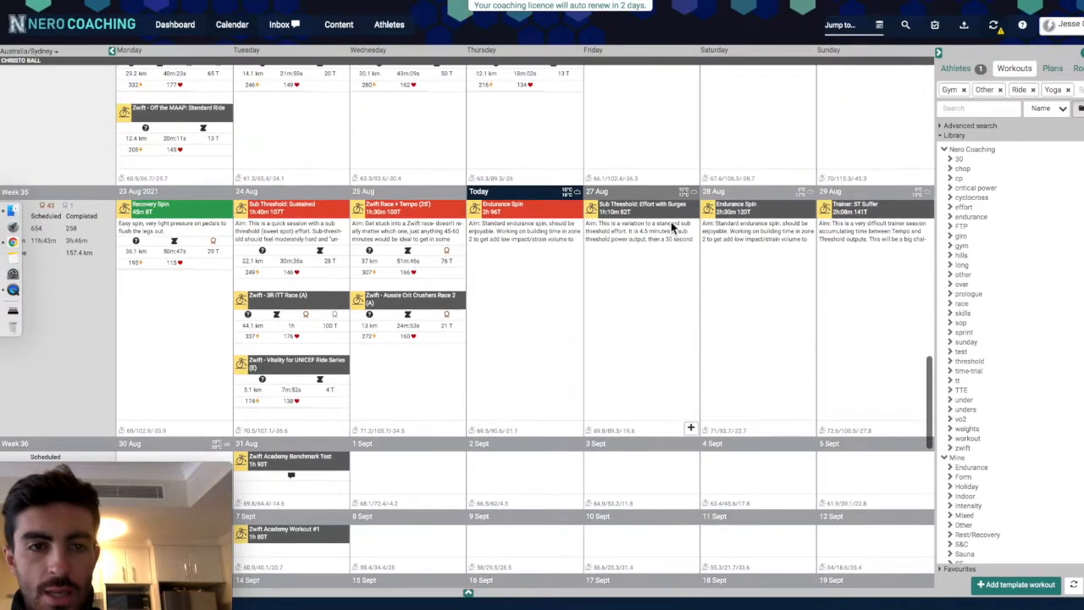
scroll(671, 227, "down", 3)
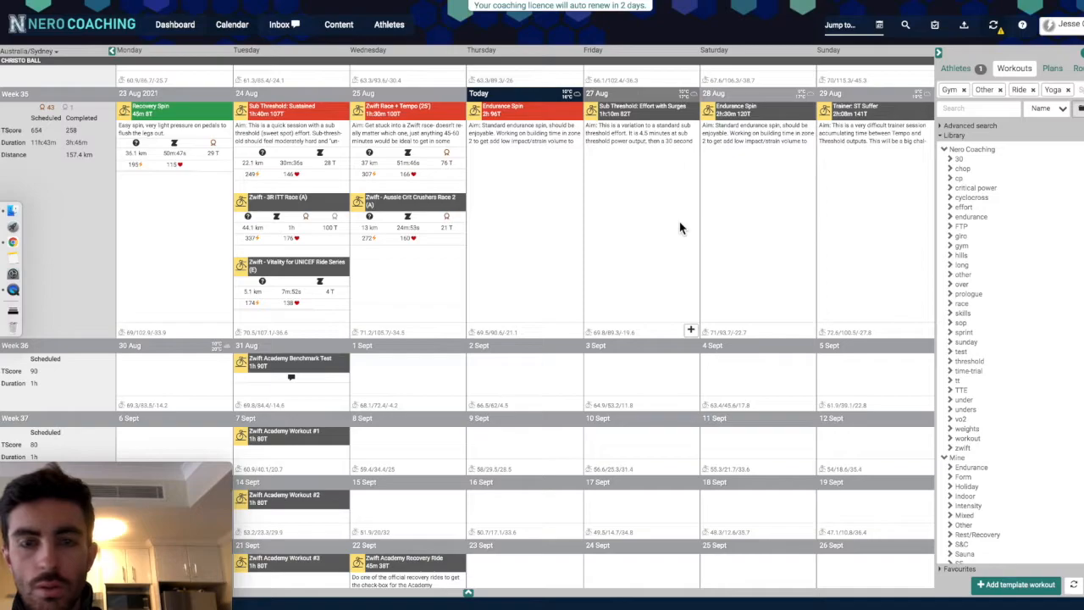
scroll(680, 227, "up", 1)
scroll(680, 227, "up", 8)
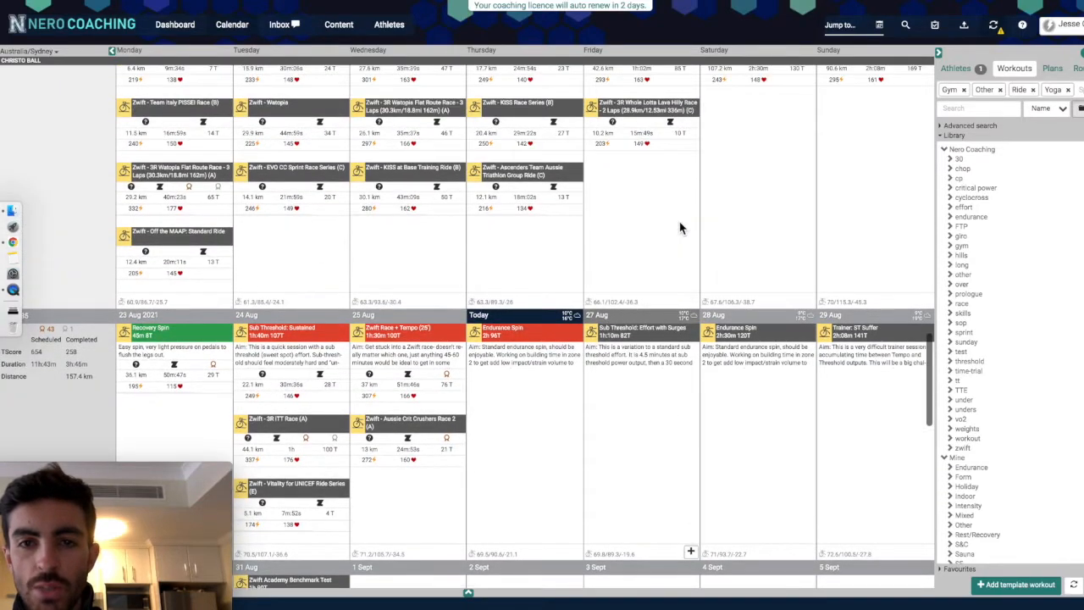
scroll(679, 227, "down", 10)
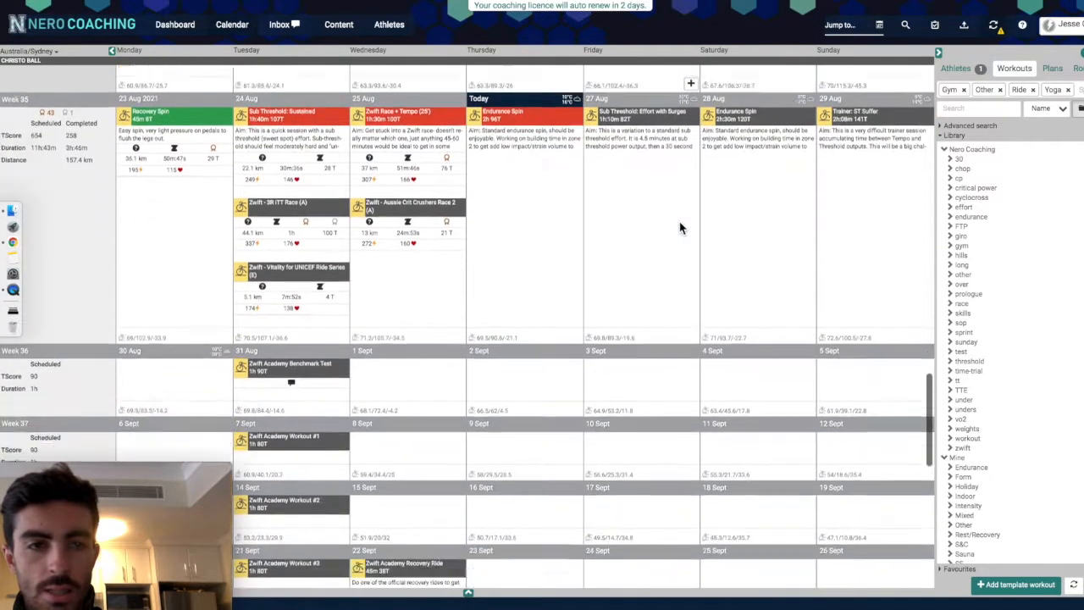
scroll(673, 125, "up", 10)
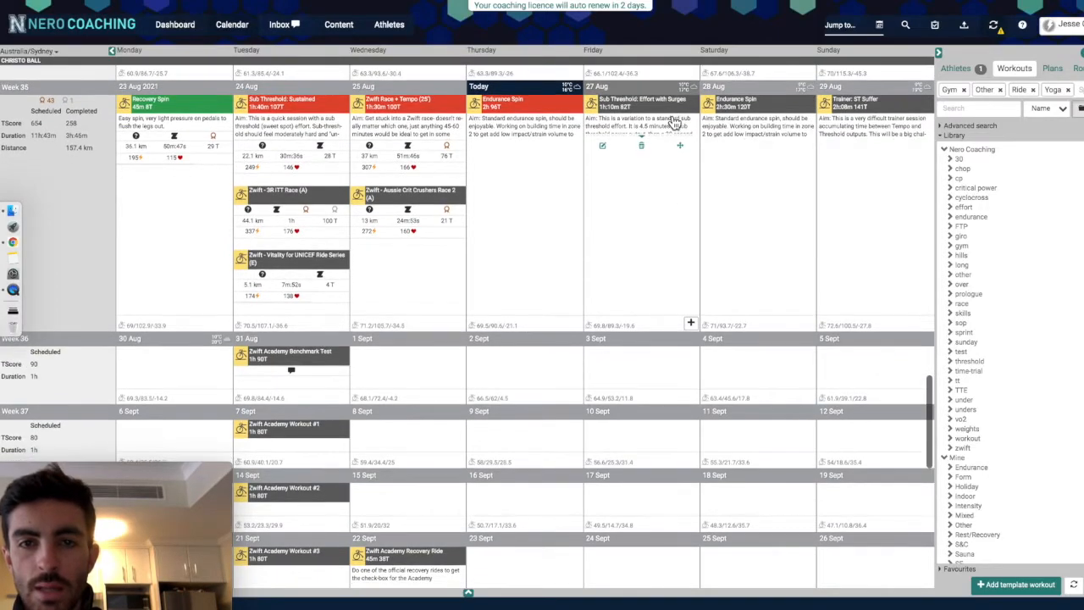
scroll(665, 470, "up", 14)
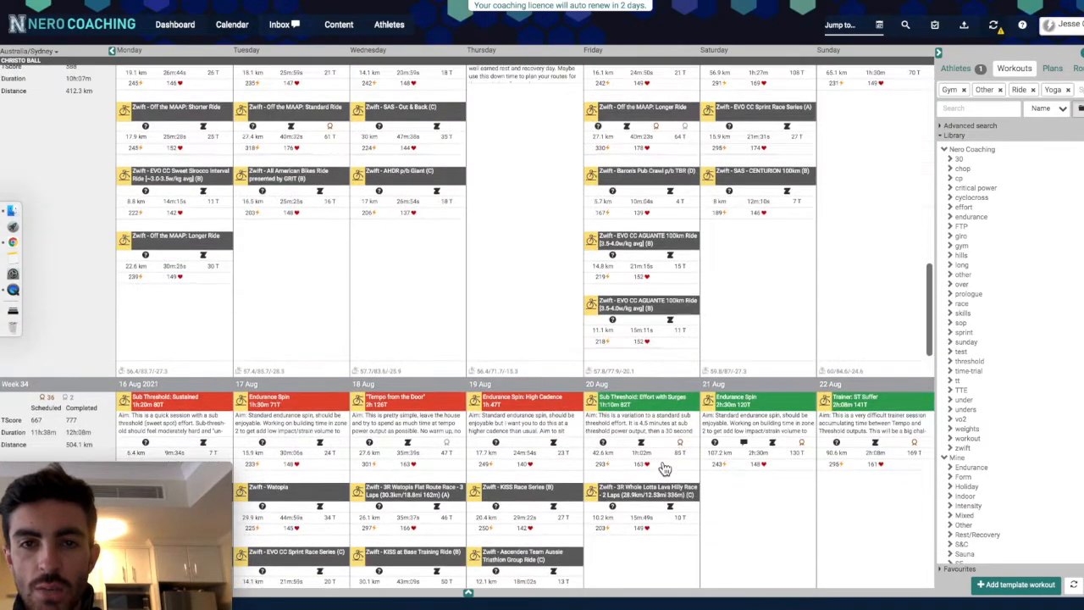
Copy the 27 August workout Sub Threshold: Effort with Surges to Friday 3 September and Friday 10 September
scroll(663, 462, "down", 20)
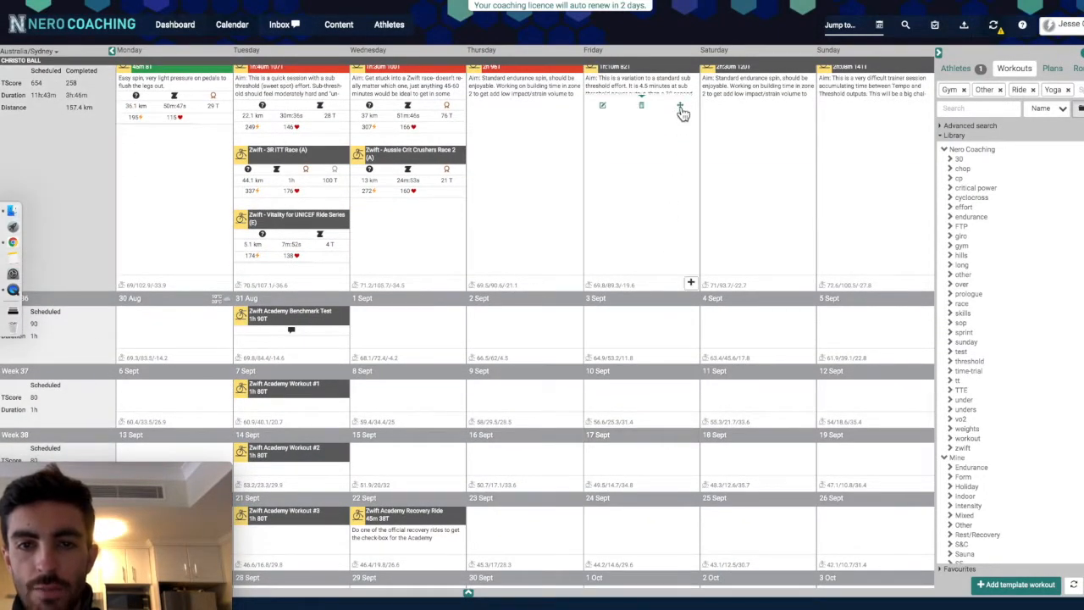
left_click_drag(682, 113, 652, 330)
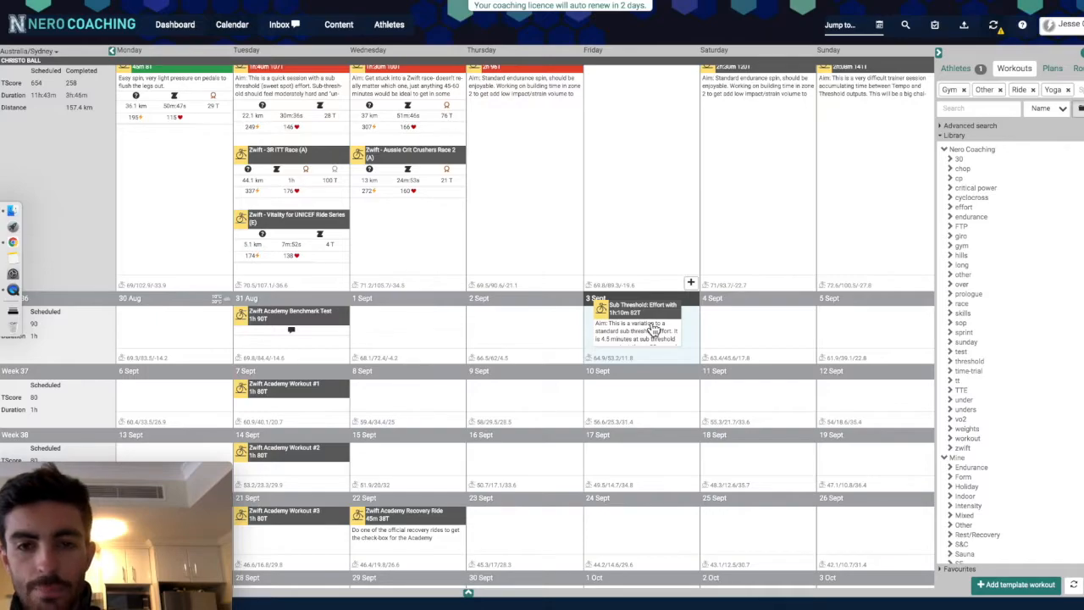
left_click_drag(653, 330, 651, 328)
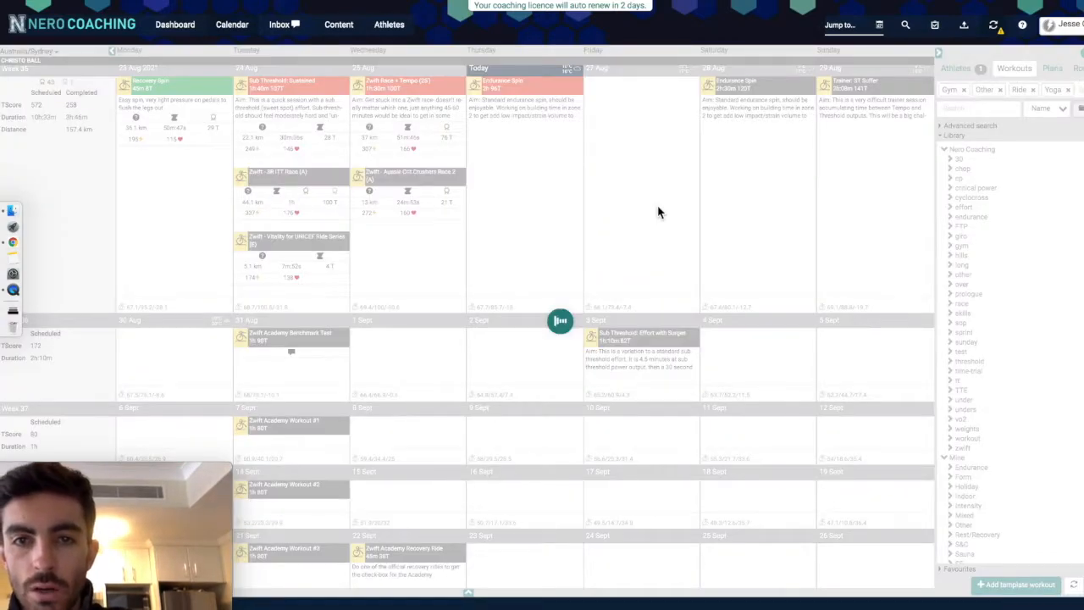
scroll(659, 212, "down", 5)
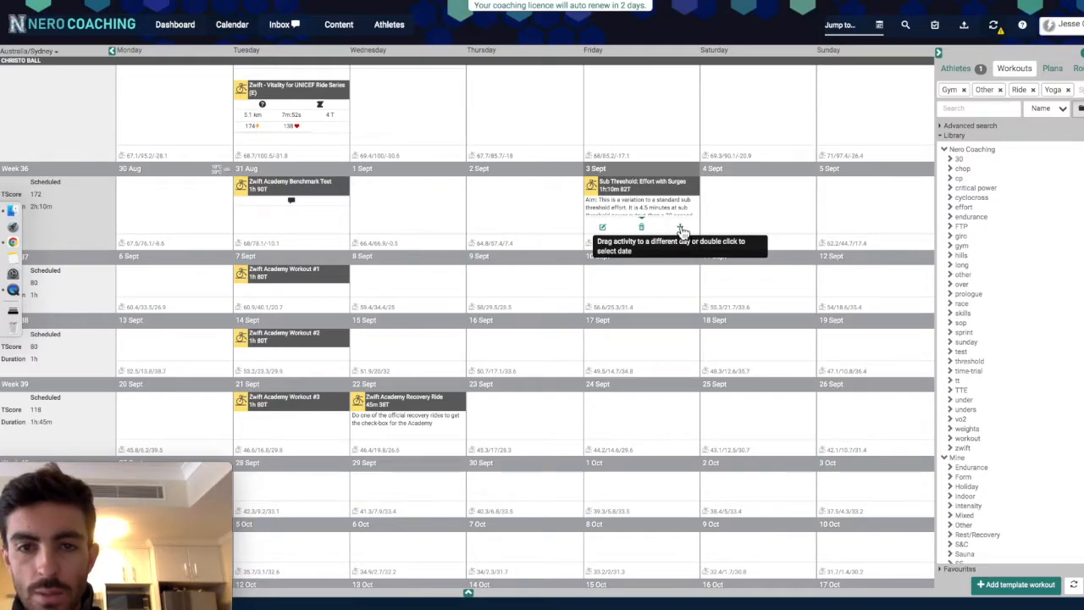
left_click_drag(683, 230, 663, 271)
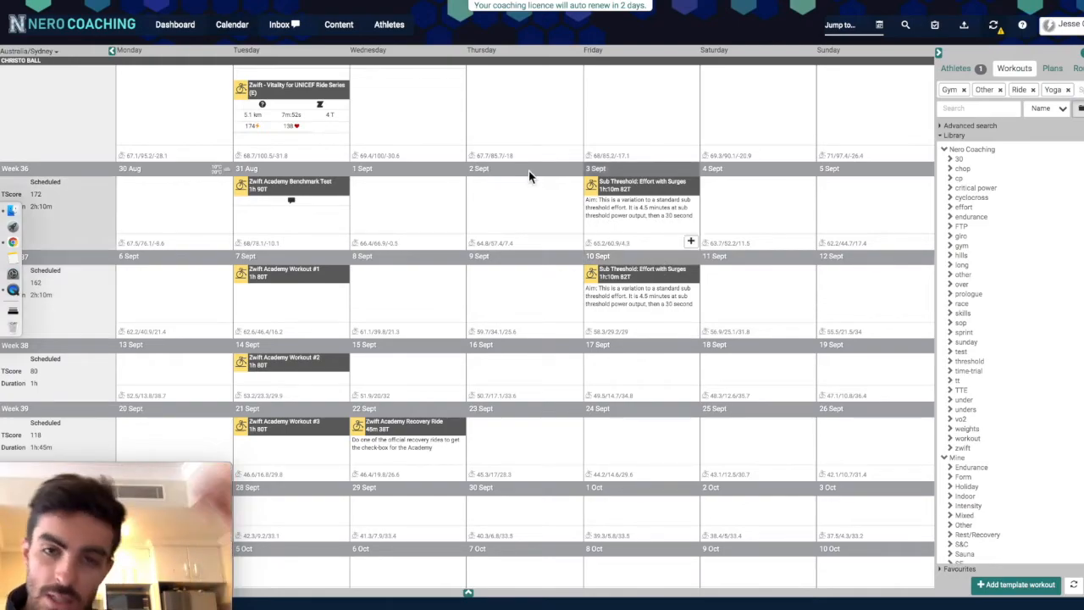
Copy the Zwift Race + Tempo (25') workout from Wednesday 25 August to Sunday 5 September
scroll(530, 174, "up", 3)
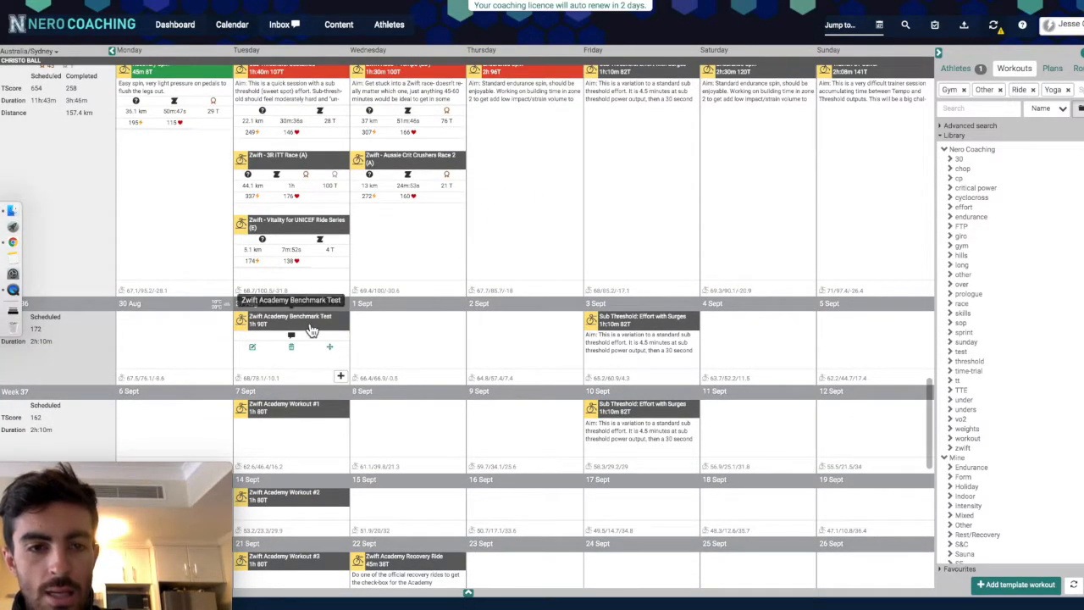
scroll(307, 326, "up", 1)
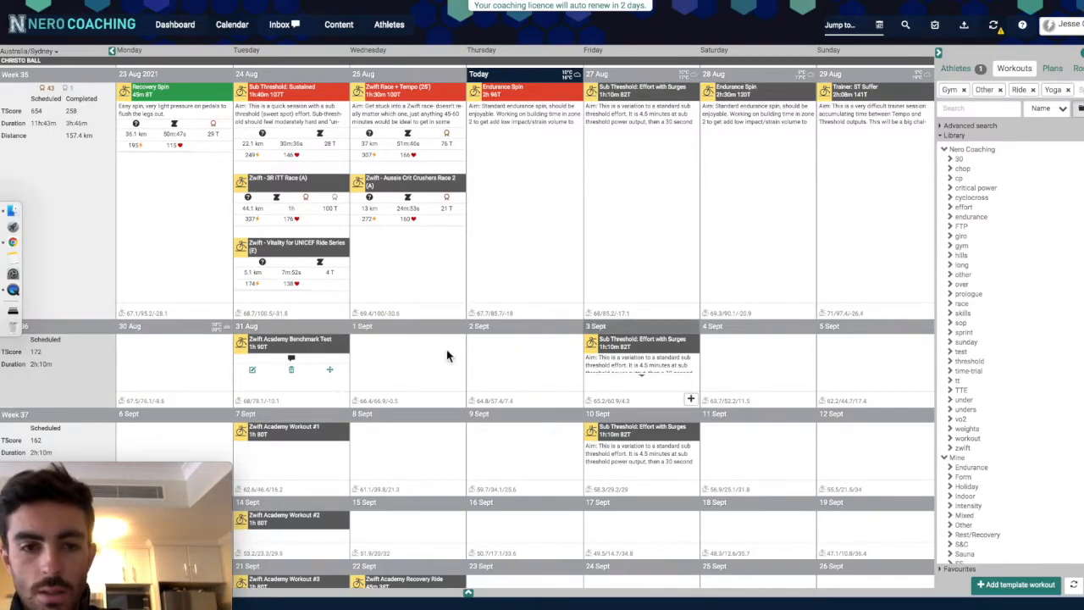
scroll(534, 346, "up", 1)
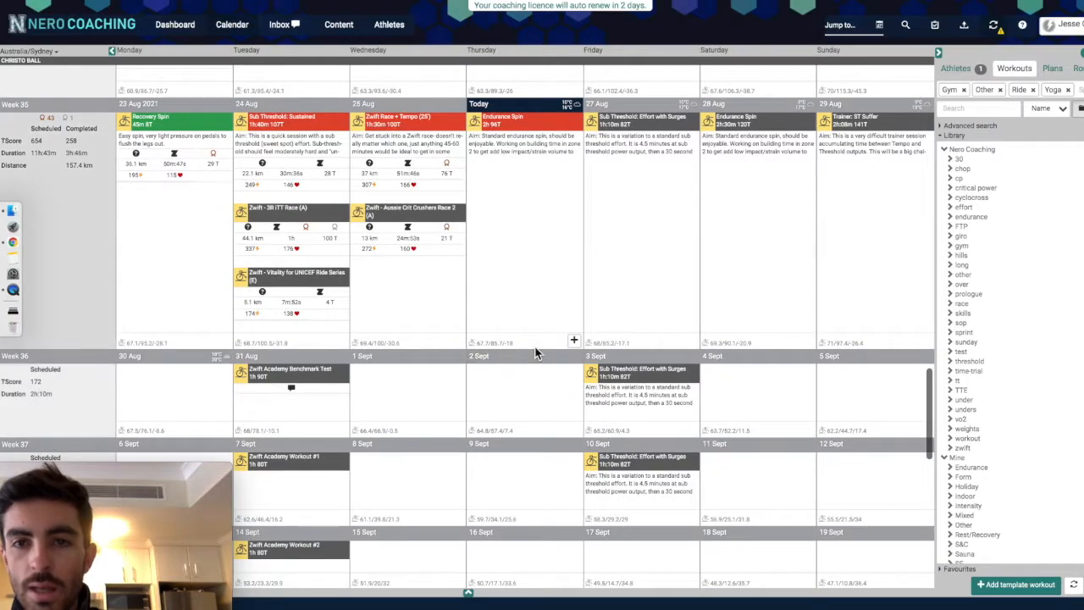
scroll(617, 303, "up", 1)
scroll(617, 301, "down", 2)
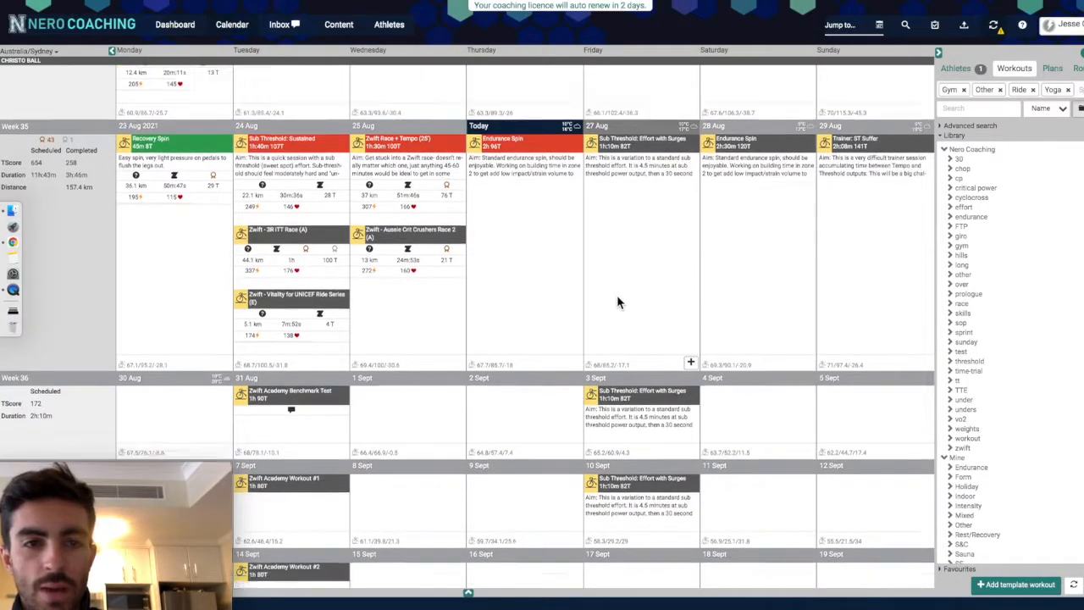
scroll(617, 301, "up", 3)
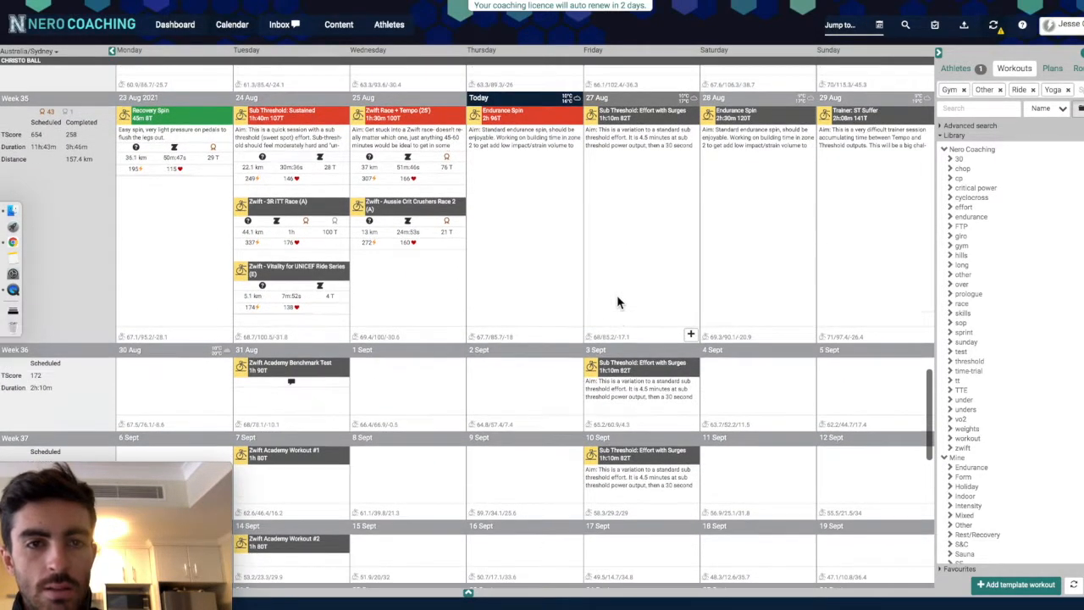
scroll(617, 301, "down", 2)
scroll(617, 302, "down", 2)
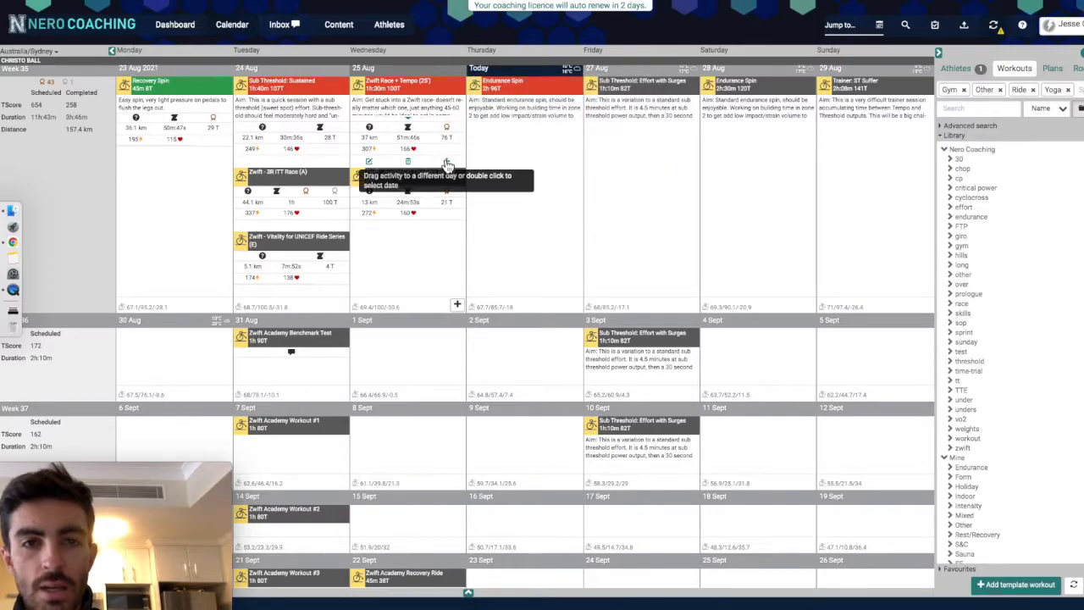
left_click_drag(449, 167, 428, 364)
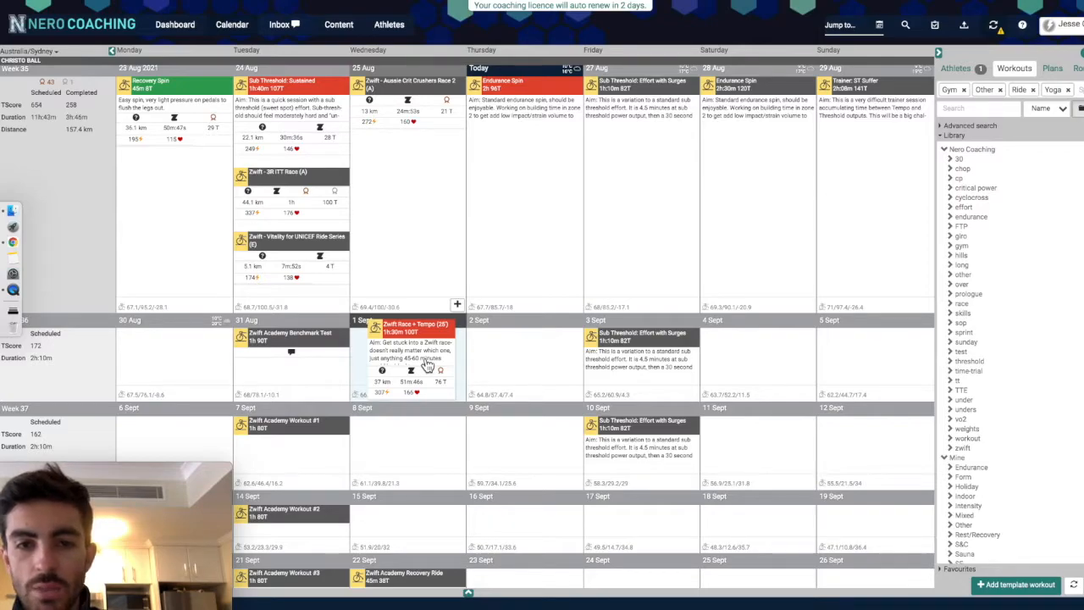
left_click_drag(428, 365, 879, 354)
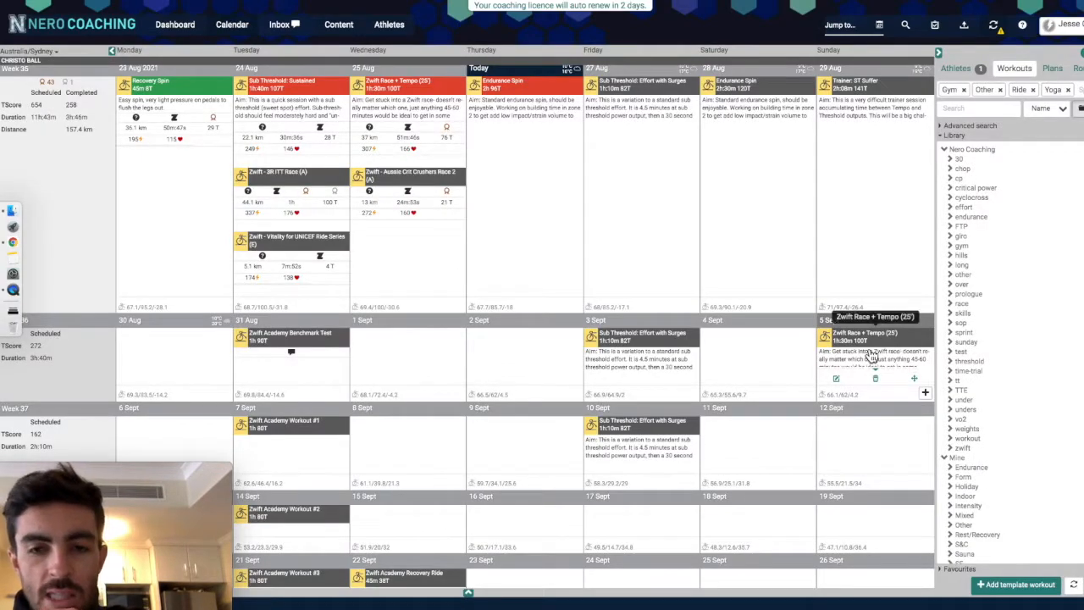
Check the plan for weeks 35 to 37 and inspect week 35 in the weekly training load chart
scroll(354, 337, "down", 1)
scroll(354, 337, "up", 2)
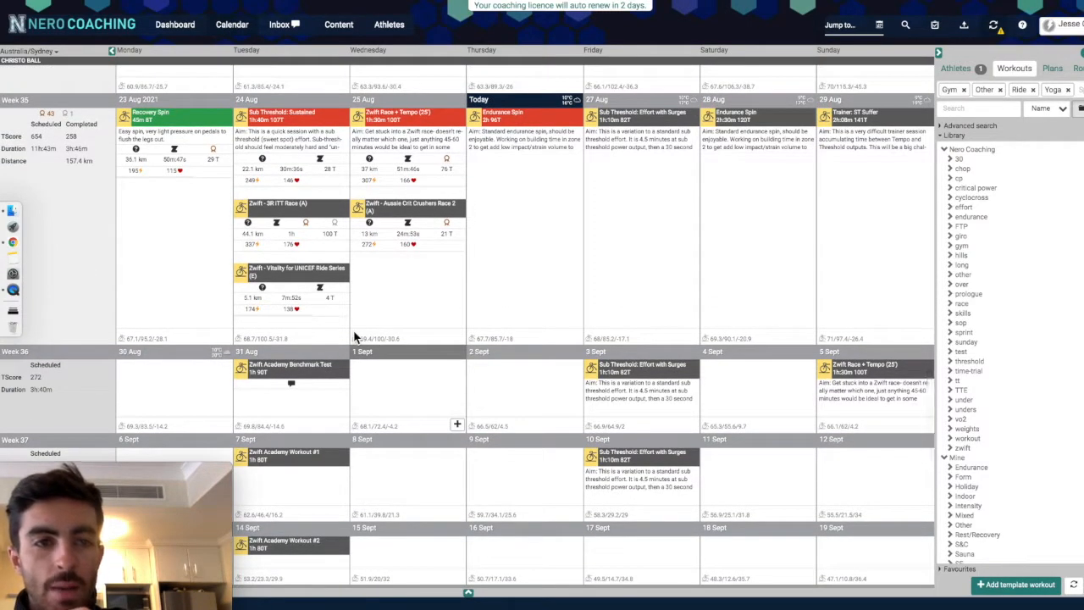
scroll(355, 337, "down", 1)
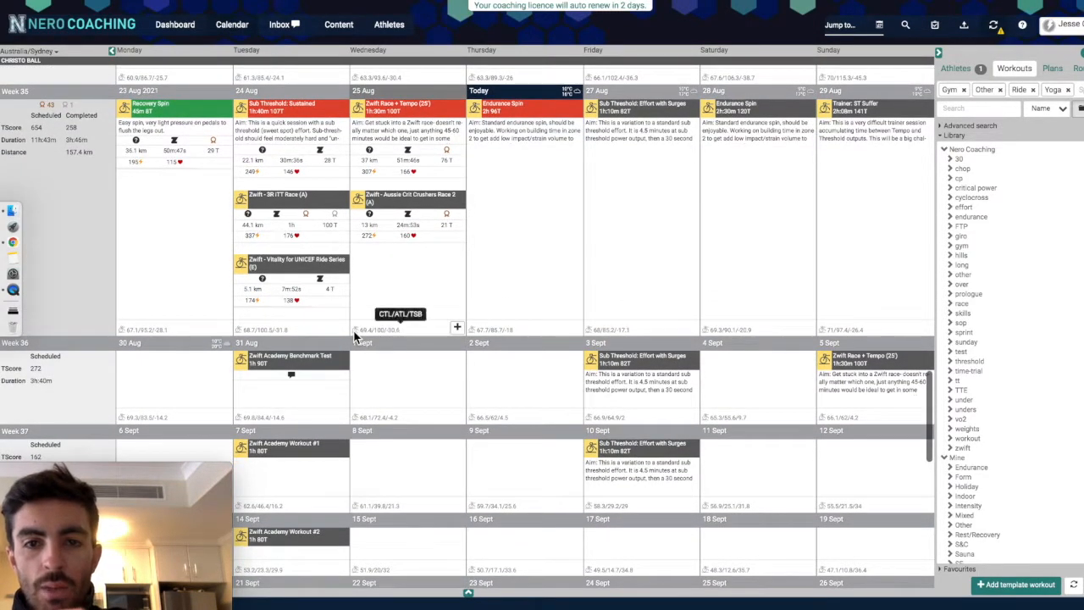
scroll(372, 343, "down", 1)
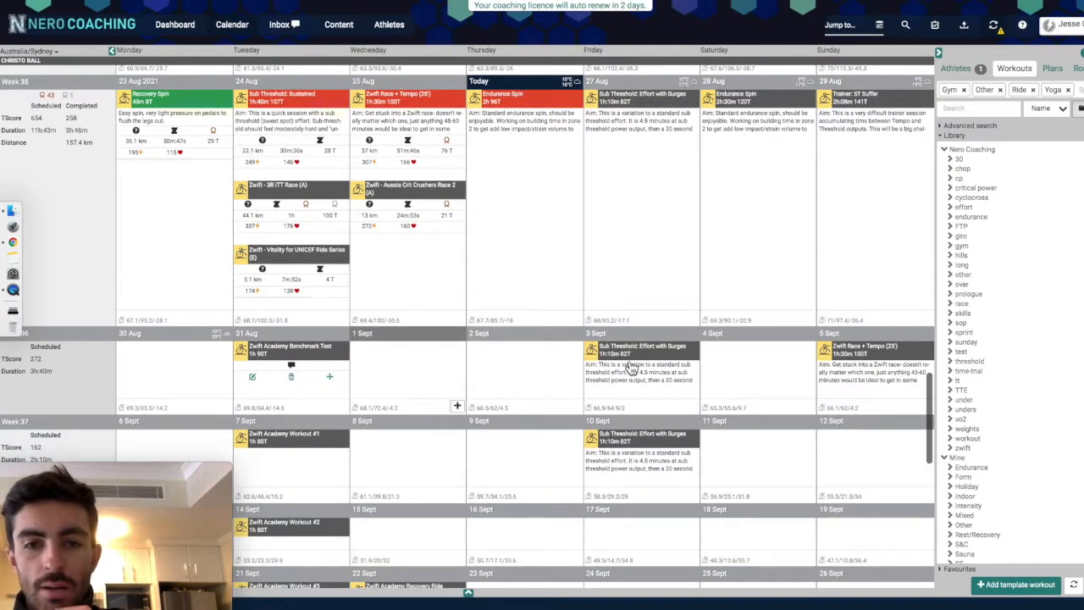
mouse_move(631, 366)
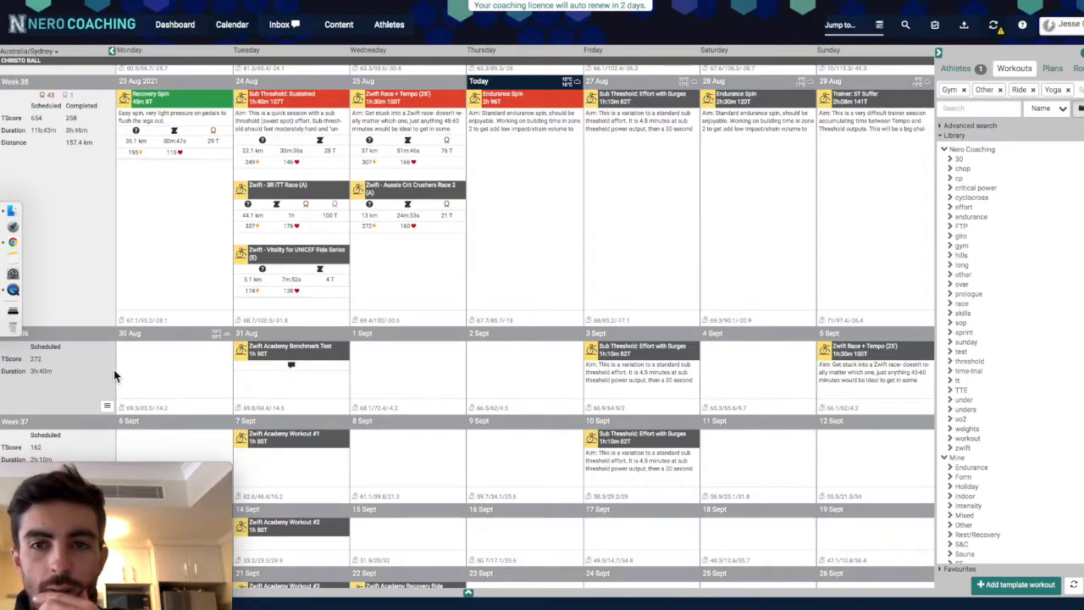
left_click(468, 591)
scroll(473, 355, "down", 1)
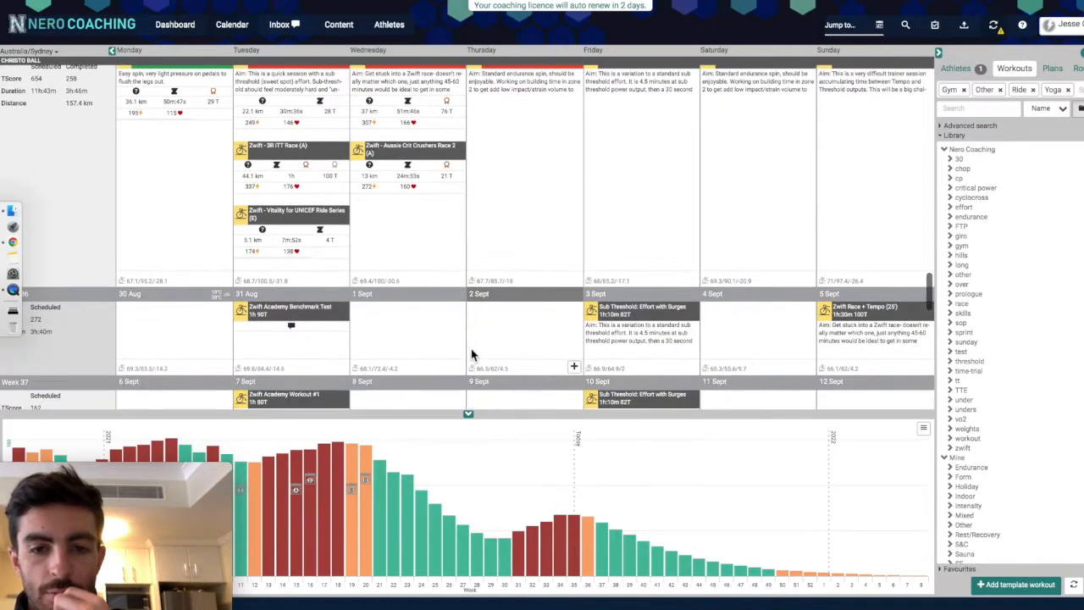
mouse_move(564, 531)
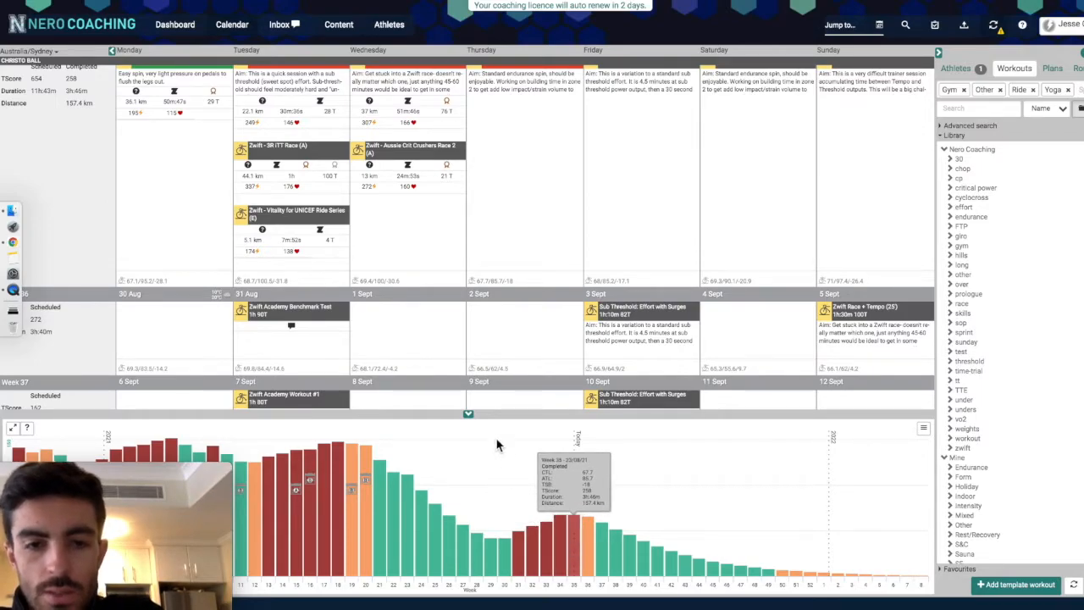
left_click(469, 416)
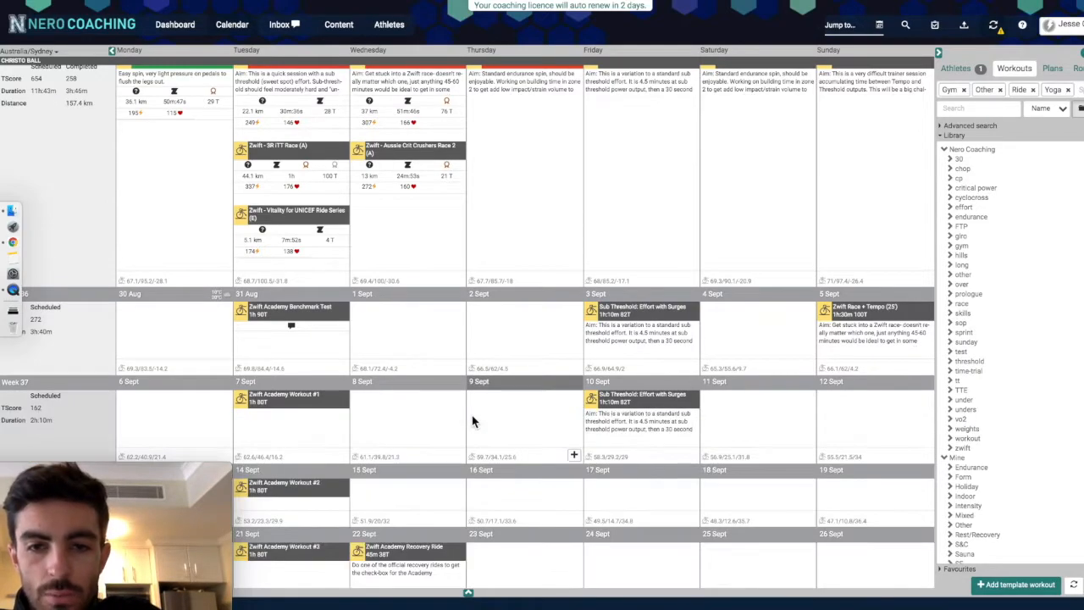
Review the rides of weeks 34 to 36 and examine the Trainer: ST Suffer ride on Sunday 22 August
scroll(472, 415, "up", 2)
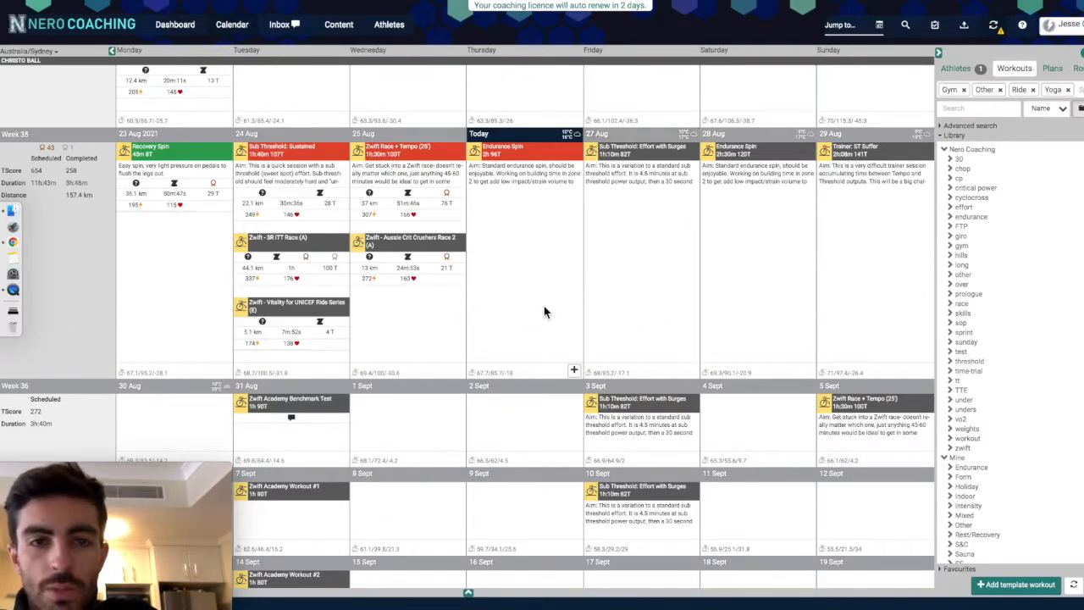
scroll(544, 310, "up", 1)
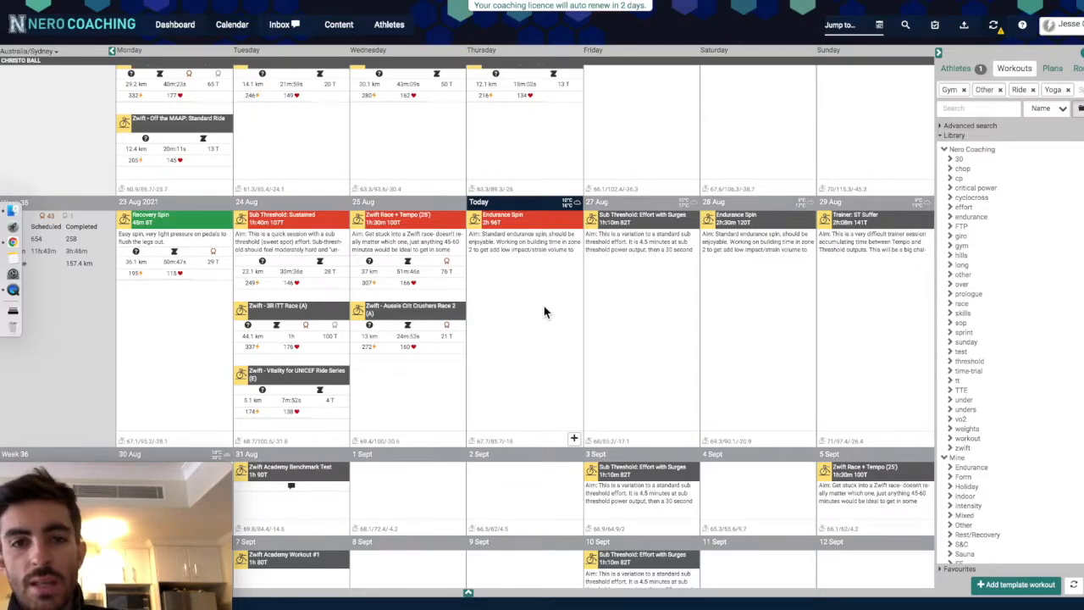
scroll(544, 312, "up", 3)
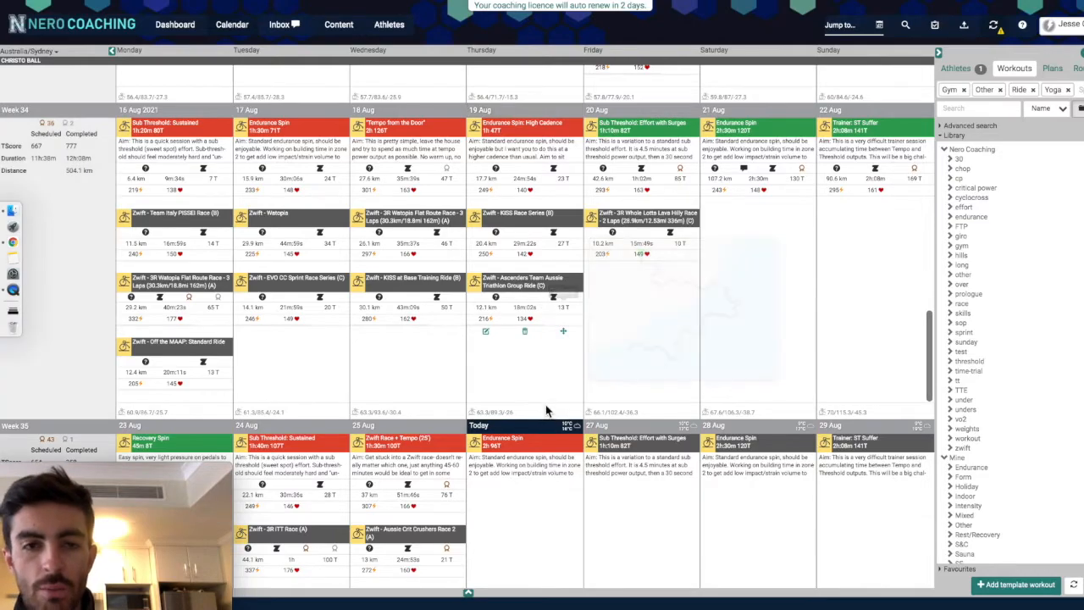
scroll(546, 411, "up", 1)
scroll(546, 410, "down", 5)
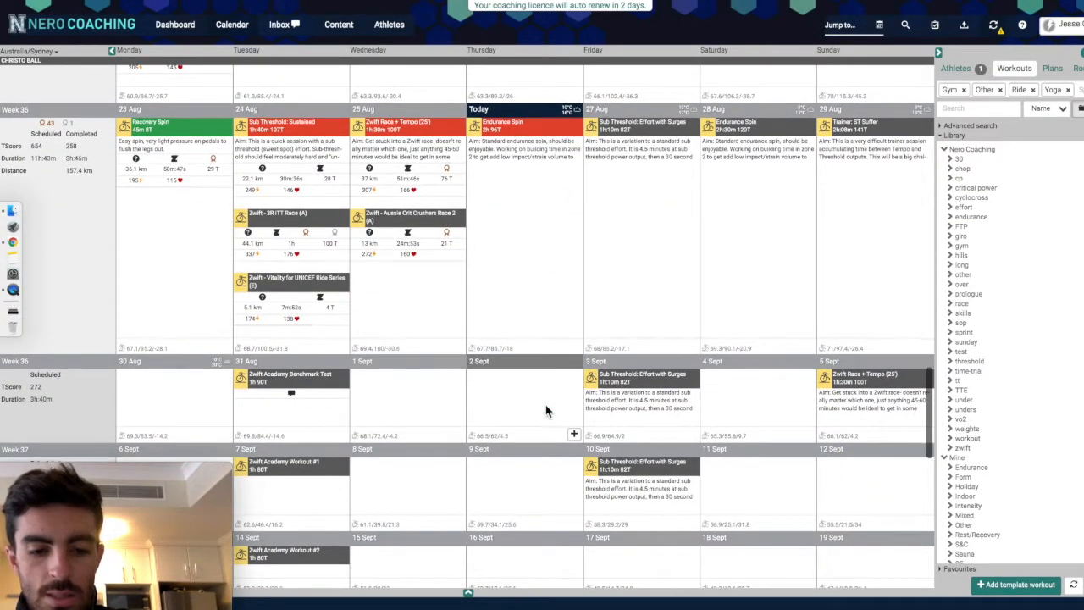
scroll(545, 410, "up", 2)
scroll(885, 281, "up", 3)
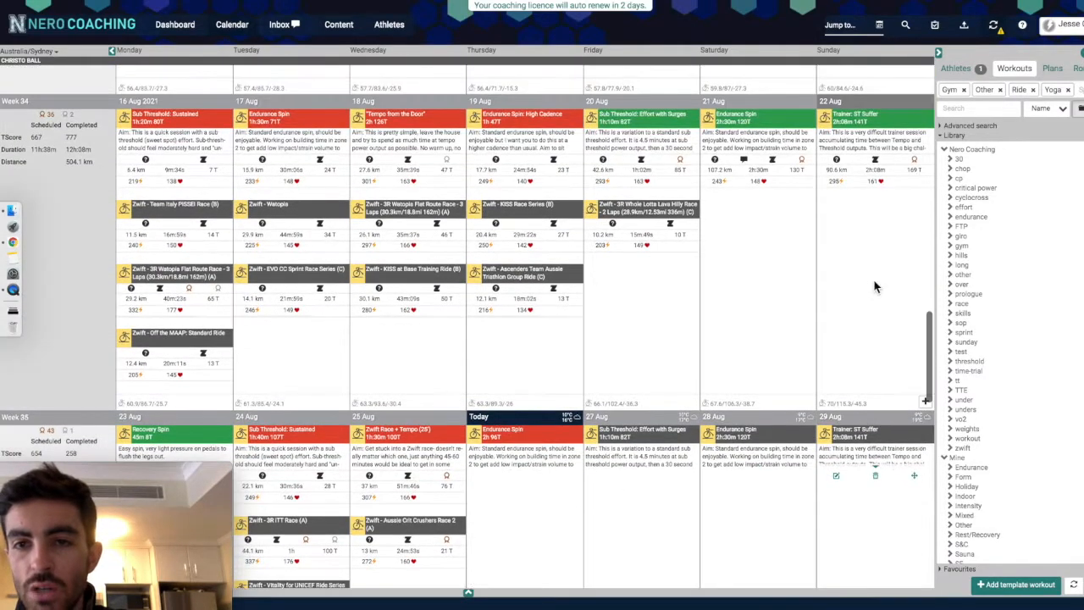
mouse_move(891, 178)
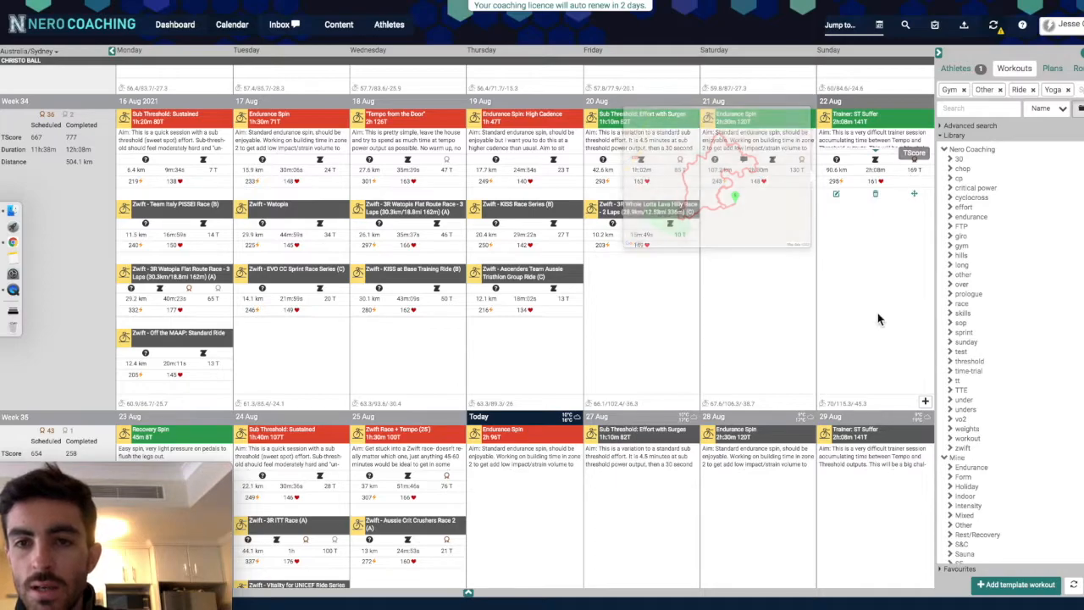
Schedule the Tapervals 1.5 Hour workout from the Nero Library on Monday 30 August
scroll(878, 313, "down", 4)
scroll(861, 214, "down", 2)
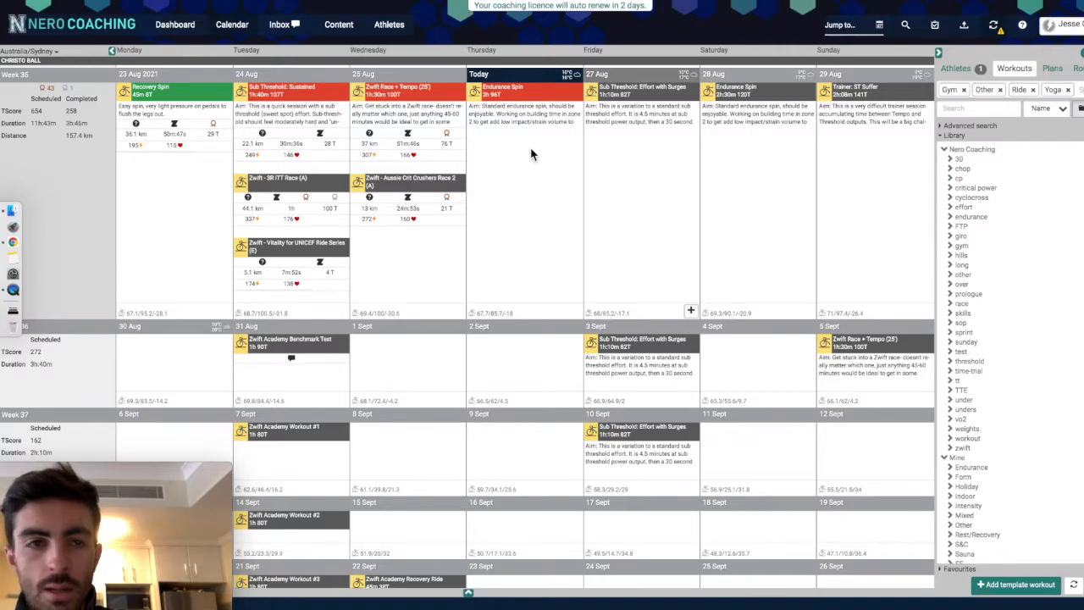
scroll(543, 213, "down", 1)
scroll(543, 213, "up", 1)
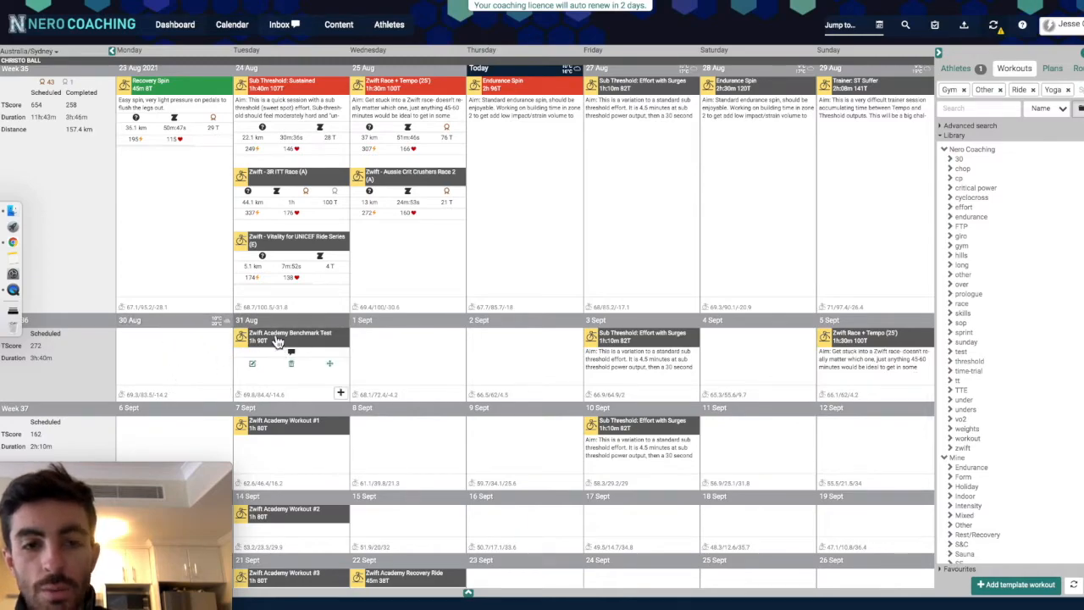
scroll(277, 339, "down", 2)
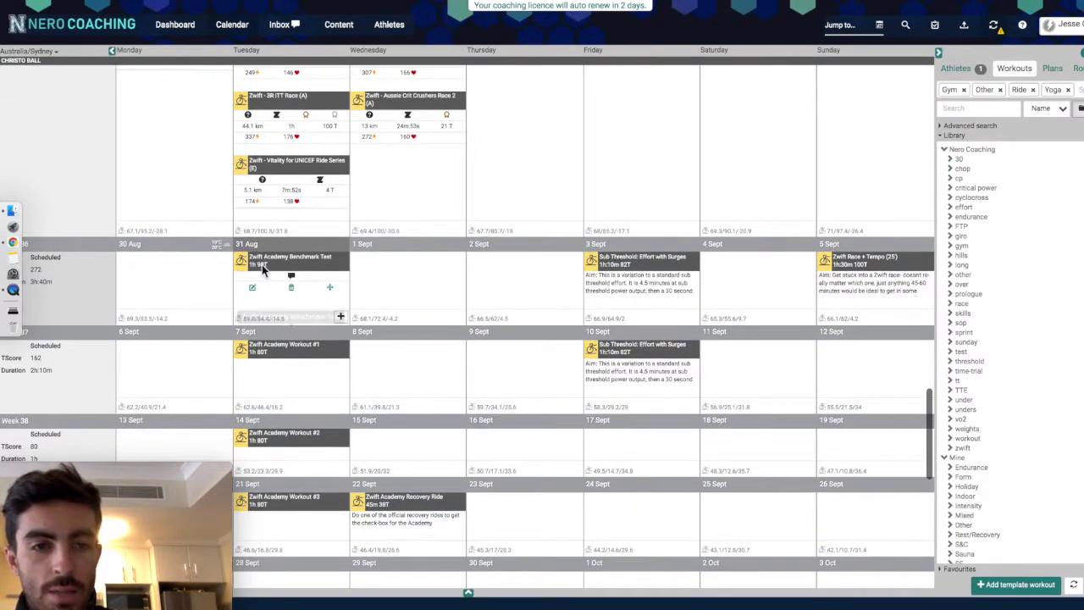
left_click(962, 150)
left_click(960, 160)
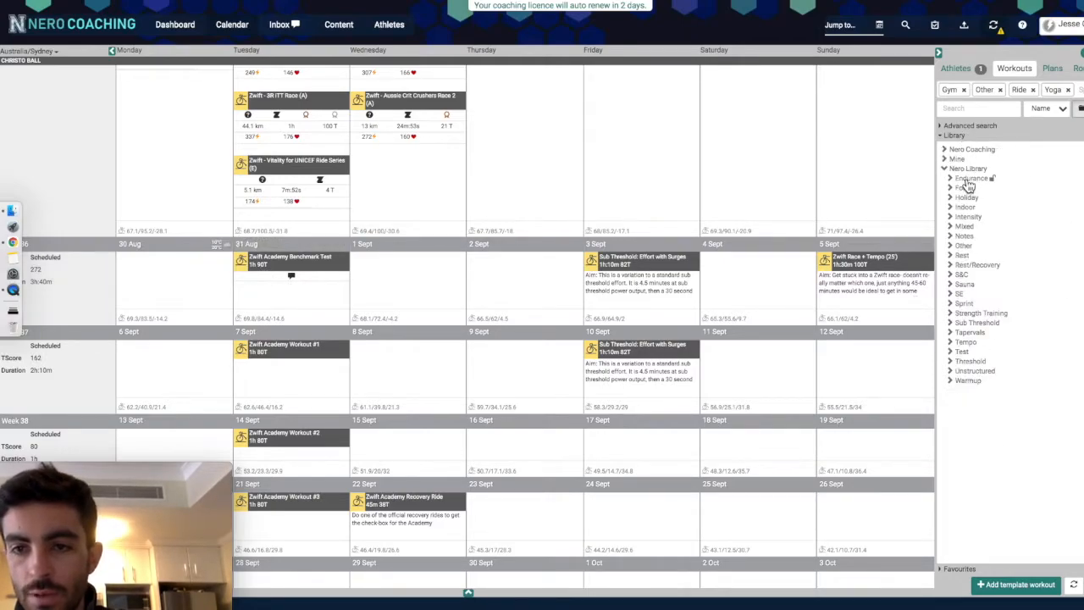
left_click(970, 333)
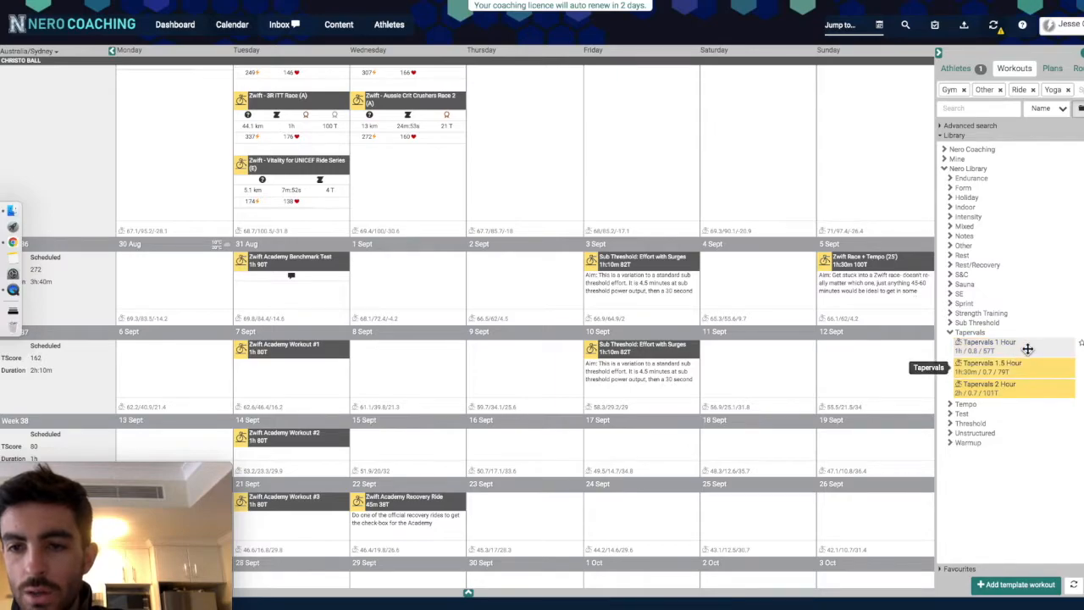
left_click_drag(1028, 372, 178, 270)
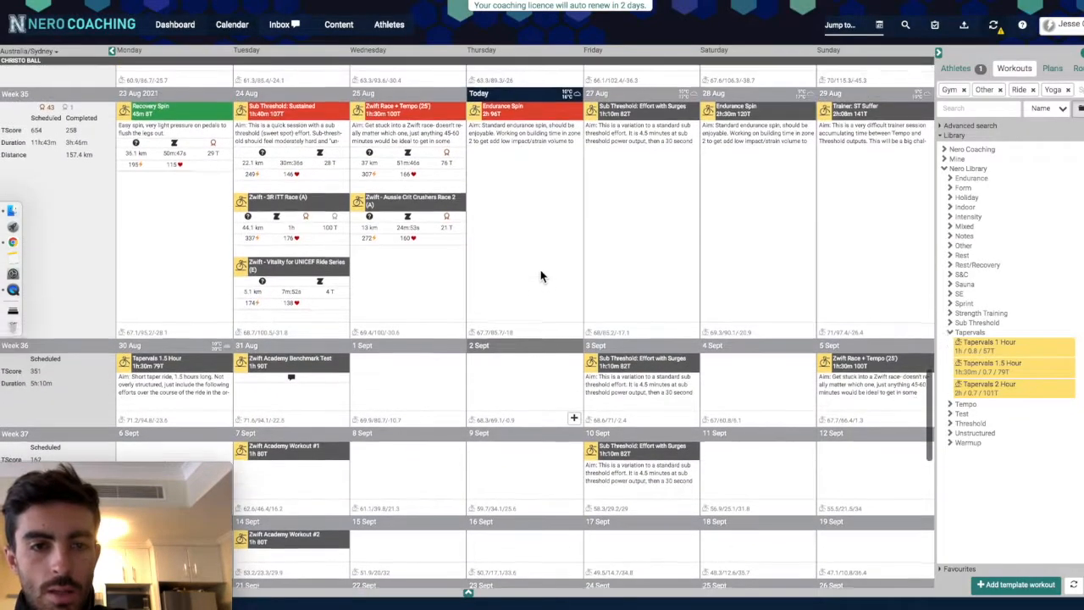
Copy Thursday 26 August's Endurance Spin to Wednesday 1 September, and Saturday 28 August's Endurance Spin to Saturday 4 September
scroll(441, 289, "up", 3)
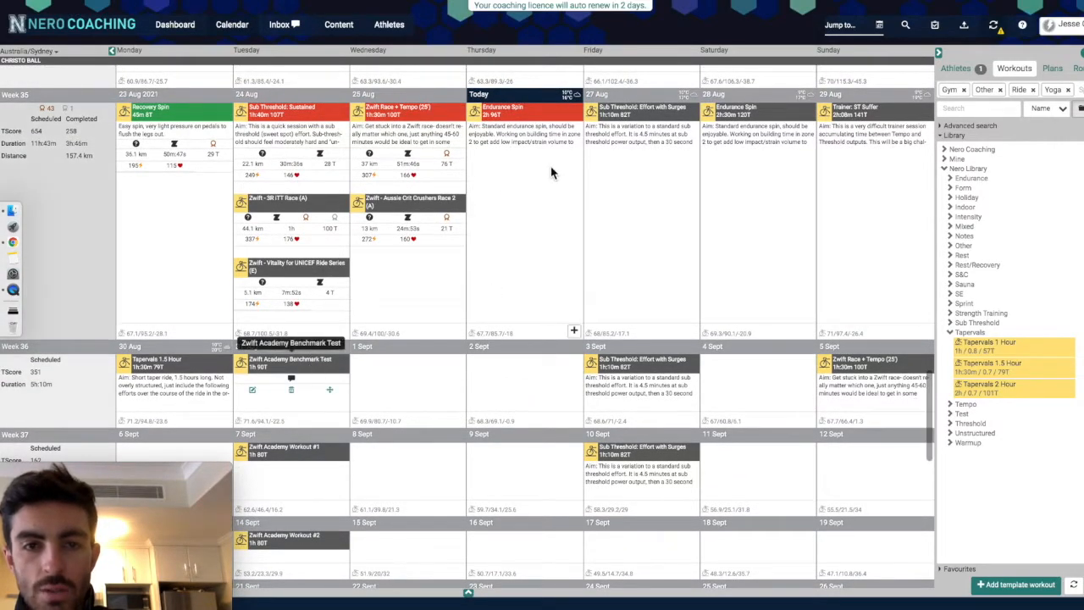
left_click_drag(562, 160, 416, 382)
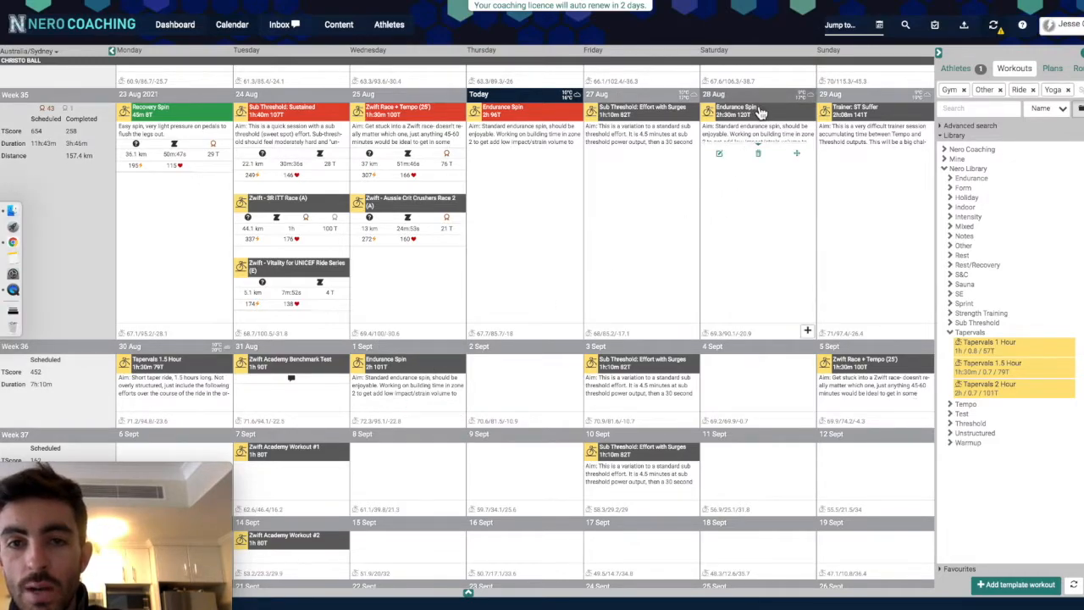
left_click_drag(798, 156, 760, 389)
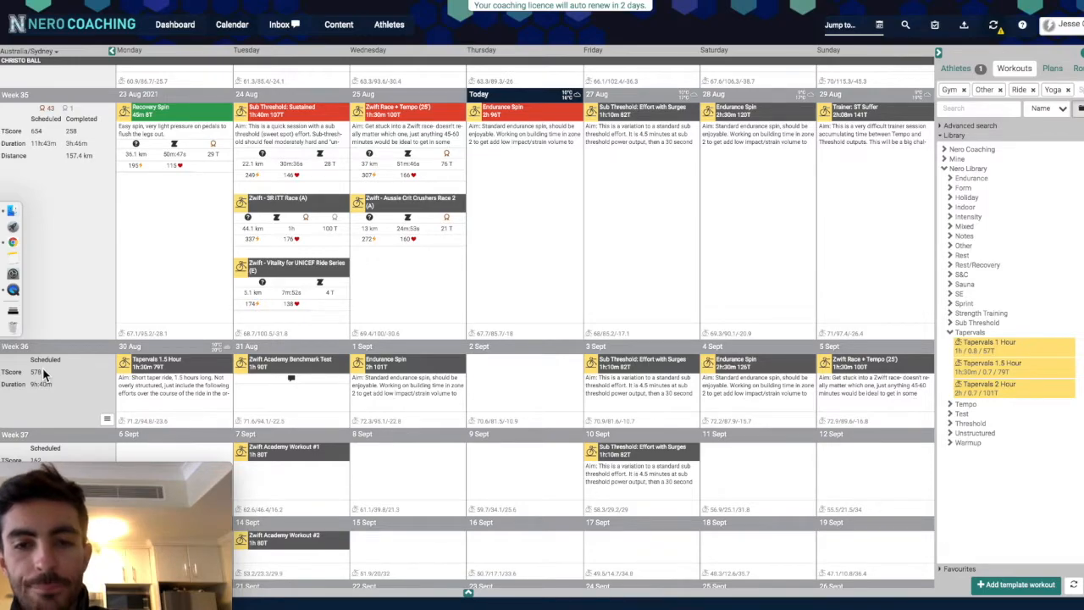
Review week 36's scheduled load against weeks 34 to 39 and collapse the Tapervals workout folder
scroll(43, 368, "down", 1)
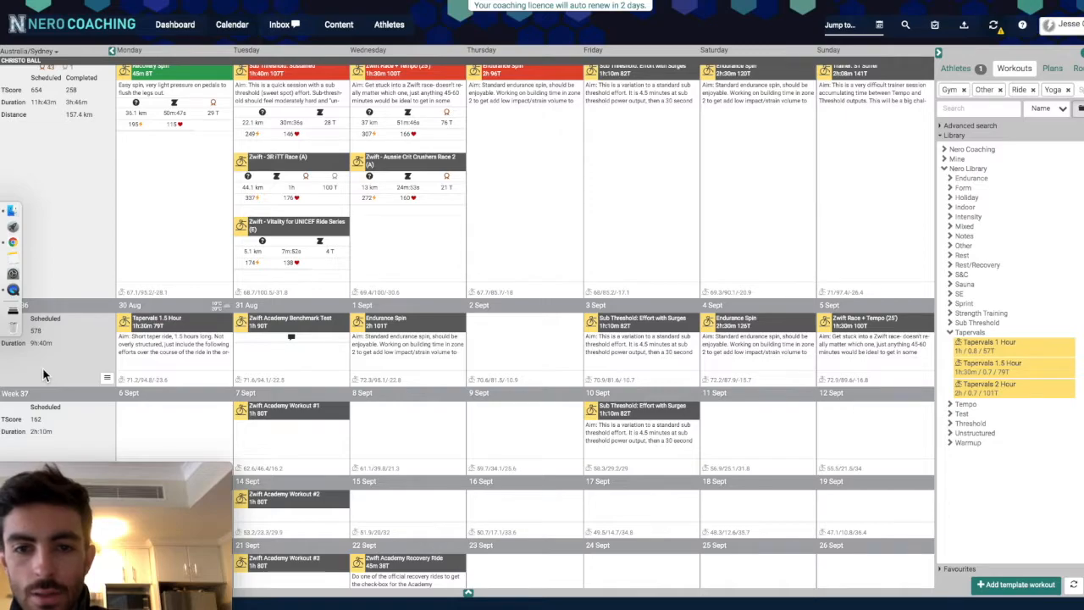
scroll(42, 367, "up", 1)
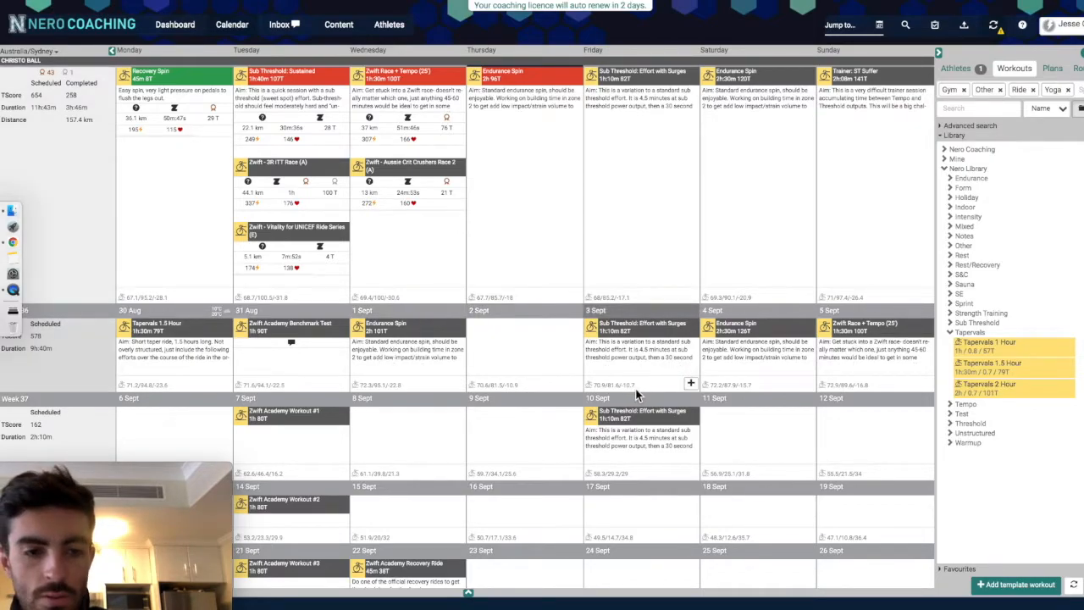
scroll(786, 383, "down", 1)
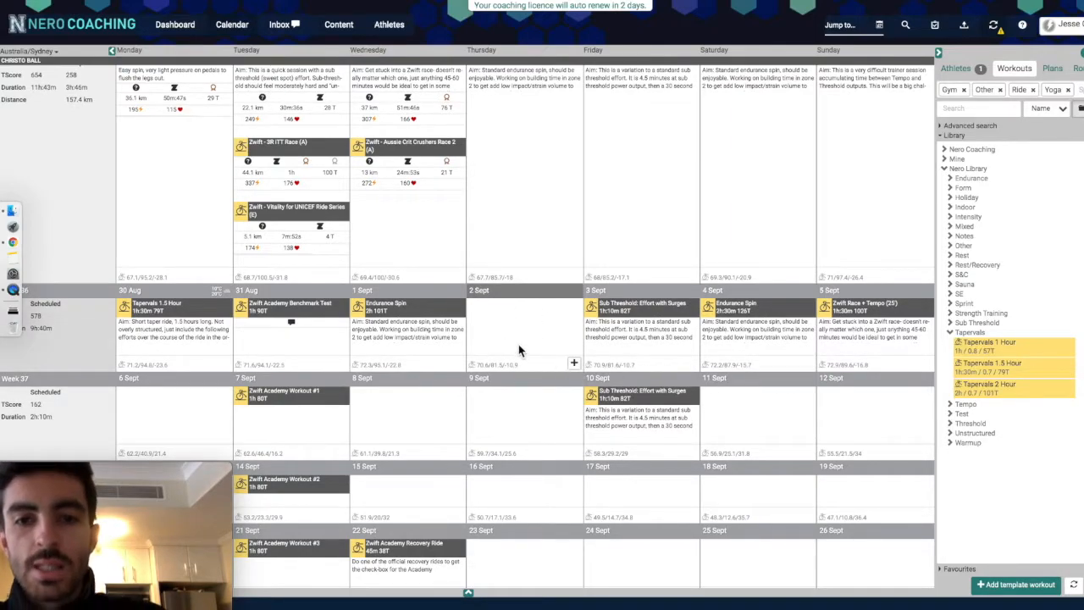
scroll(519, 344, "up", 5)
scroll(519, 344, "up", 2)
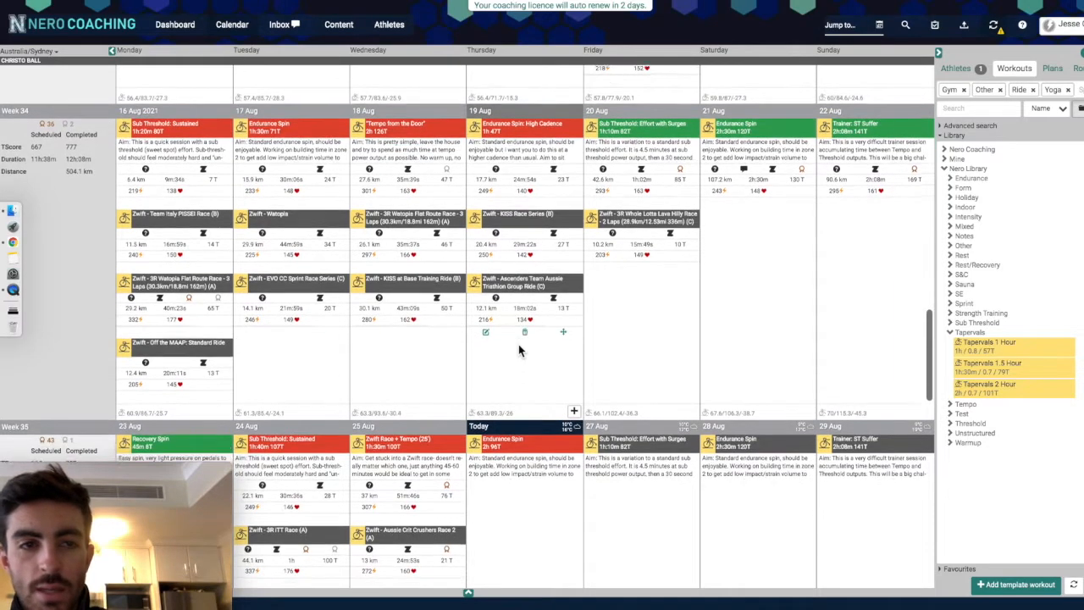
scroll(520, 347, "down", 7)
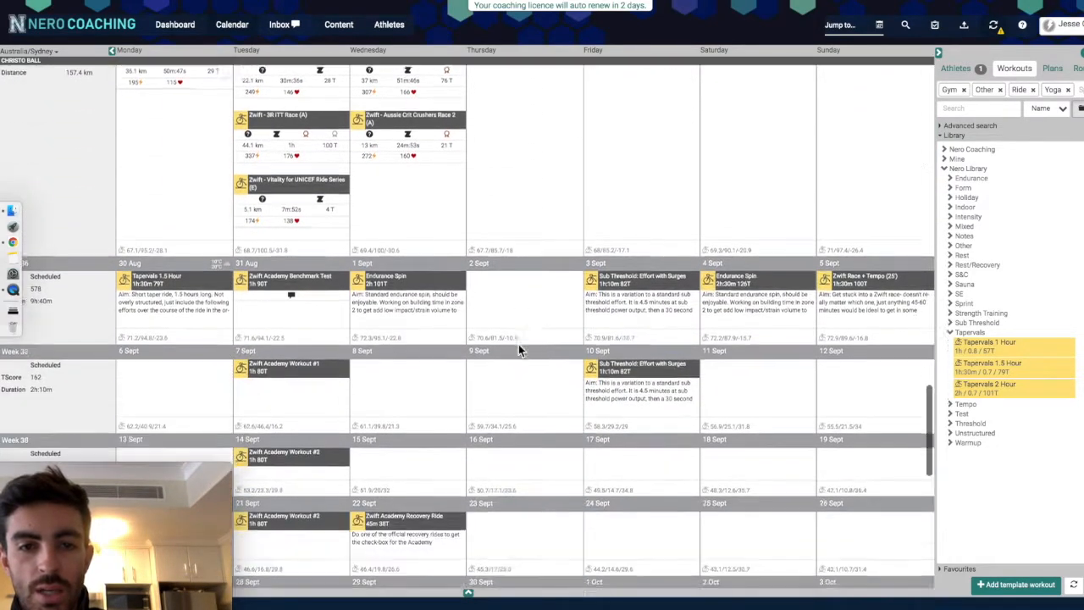
scroll(519, 350, "down", 1)
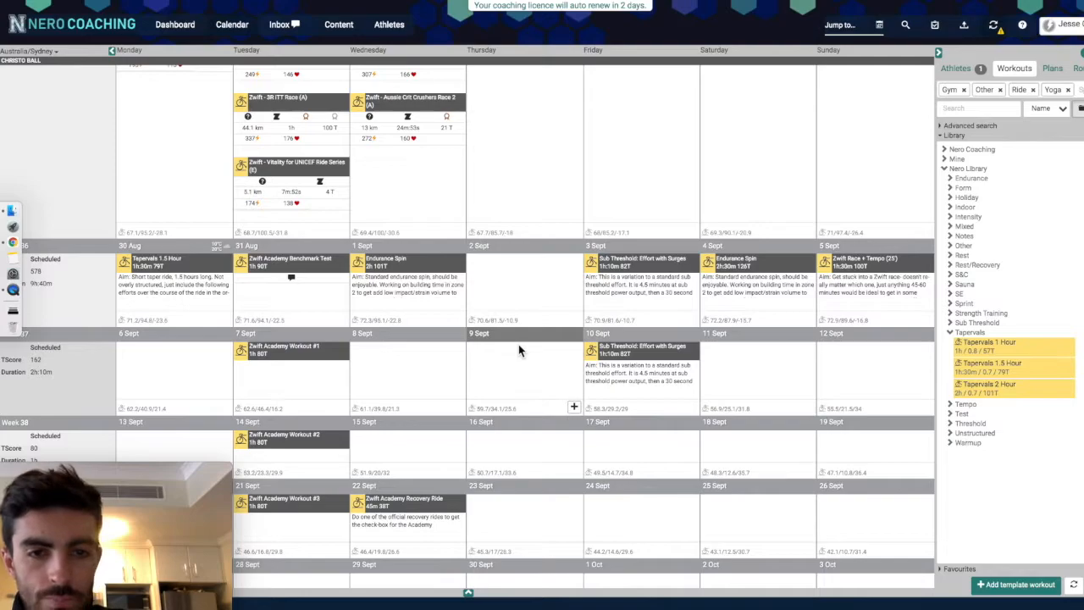
scroll(518, 344, "down", 1)
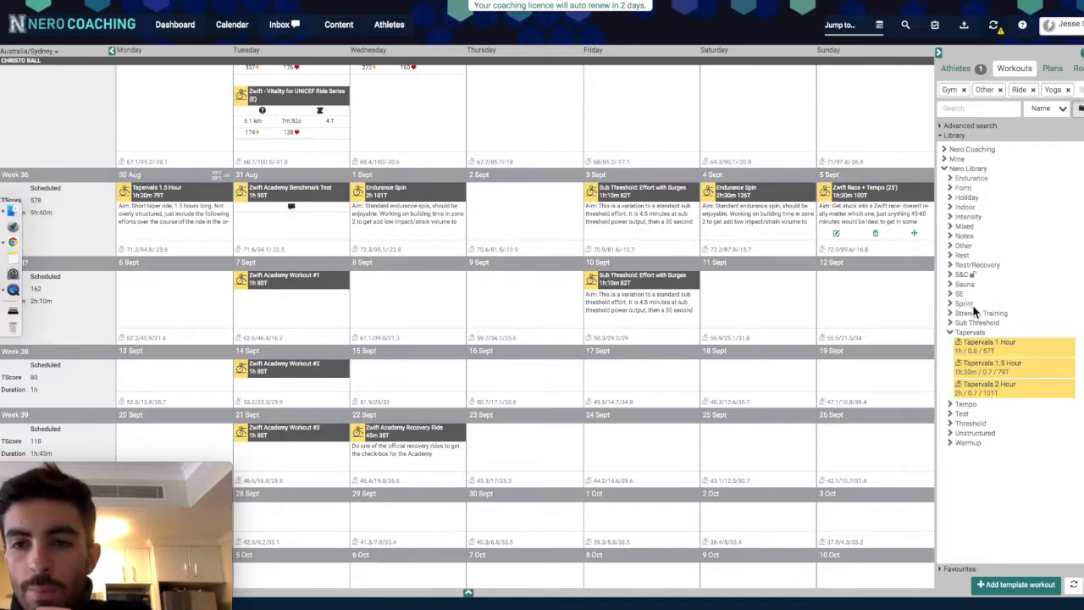
left_click(966, 335)
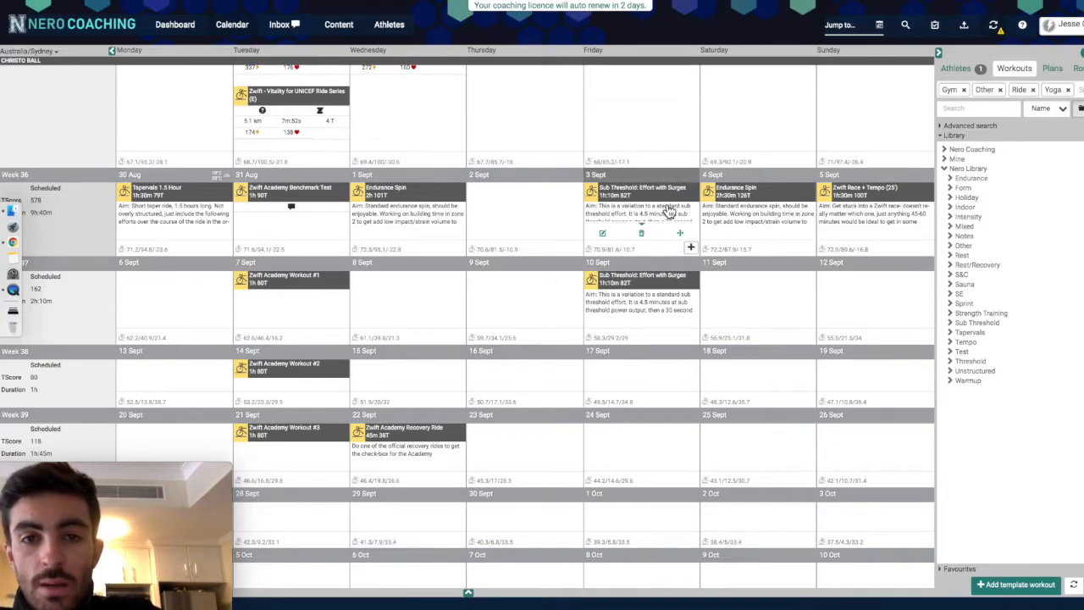
Compare week 35's daily sessions with the week 36 plan around the empty Thursday 2 September
scroll(669, 210, "up", 1)
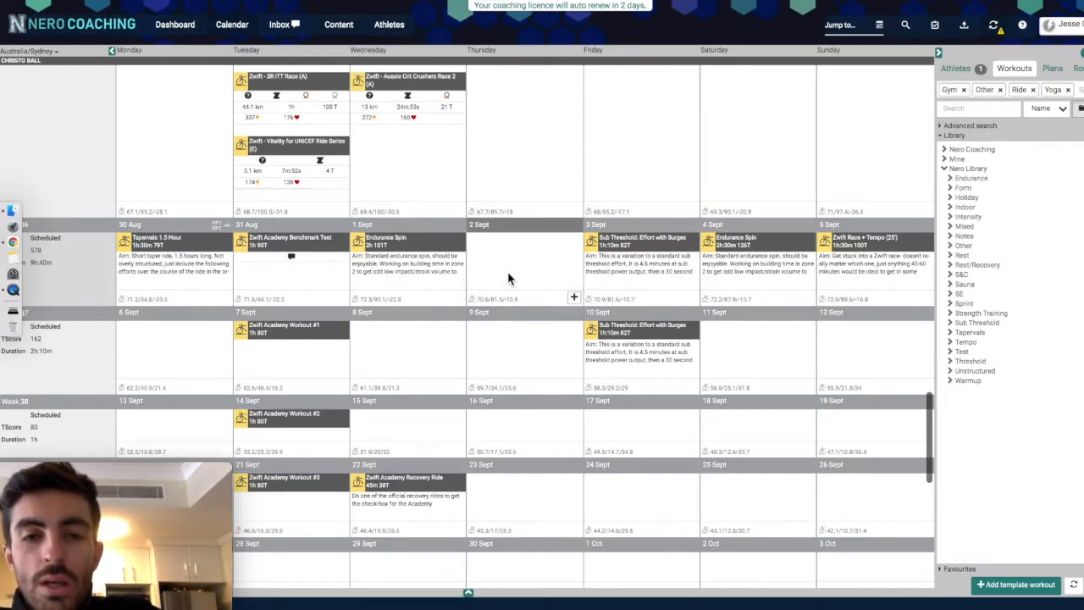
scroll(534, 258, "up", 1)
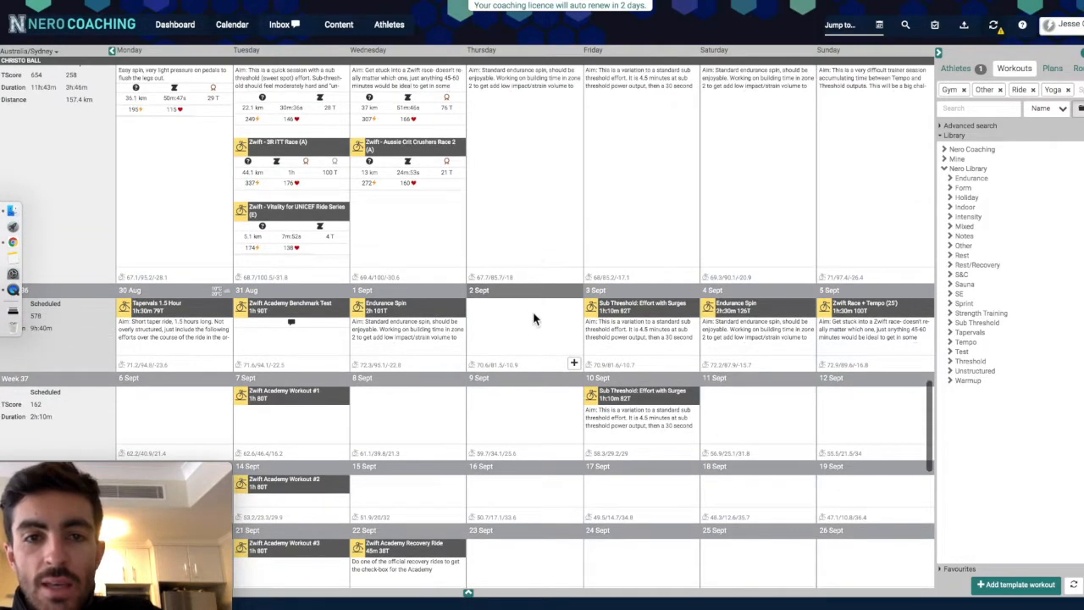
scroll(532, 334, "up", 2)
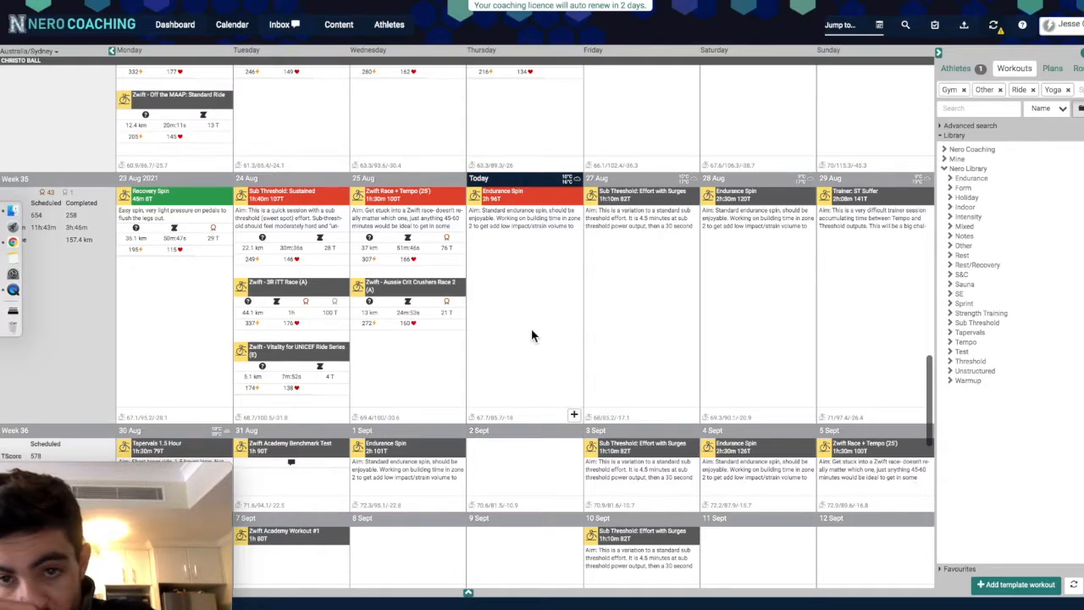
scroll(531, 334, "down", 1)
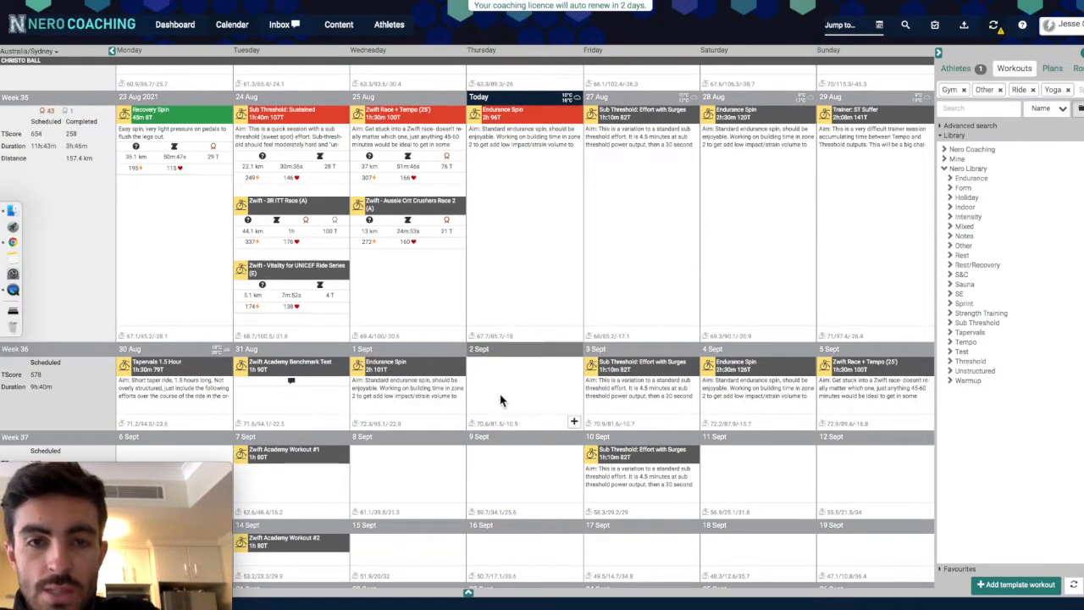
scroll(540, 311, "up", 1)
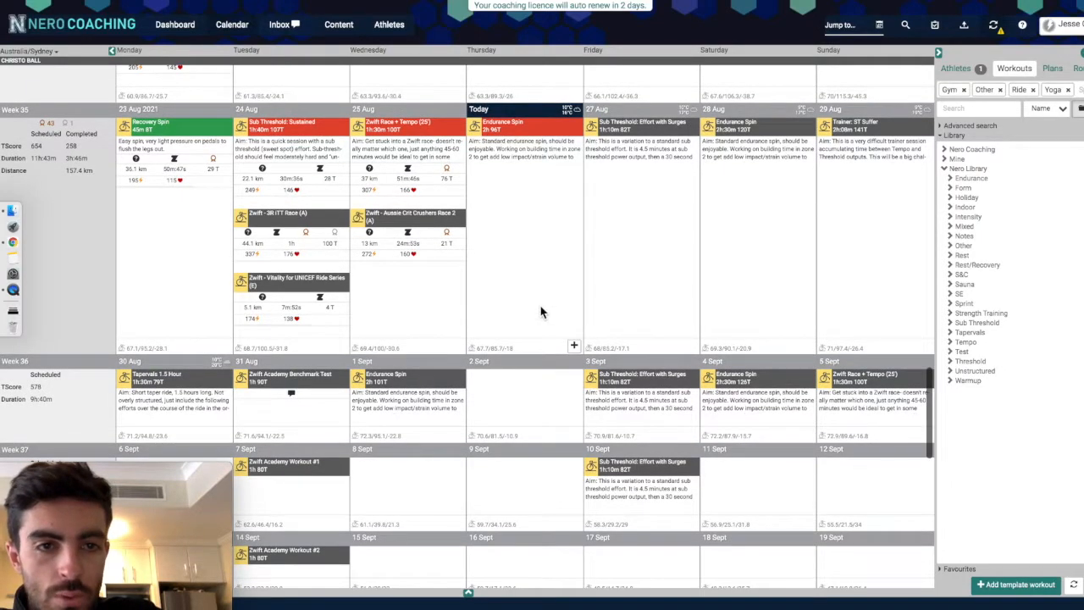
scroll(540, 313, "up", 1)
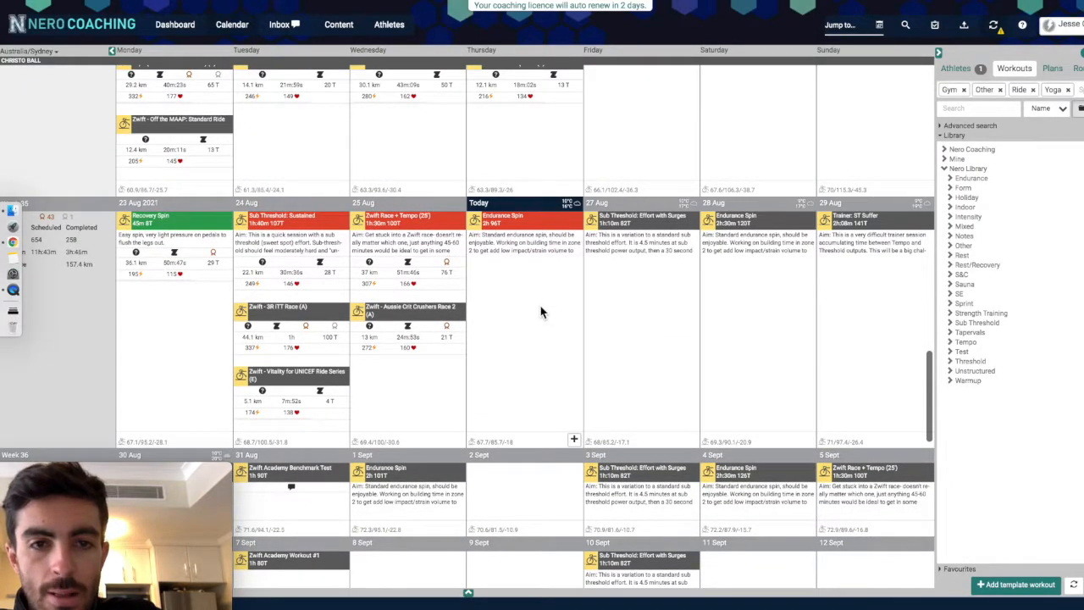
scroll(542, 313, "down", 2)
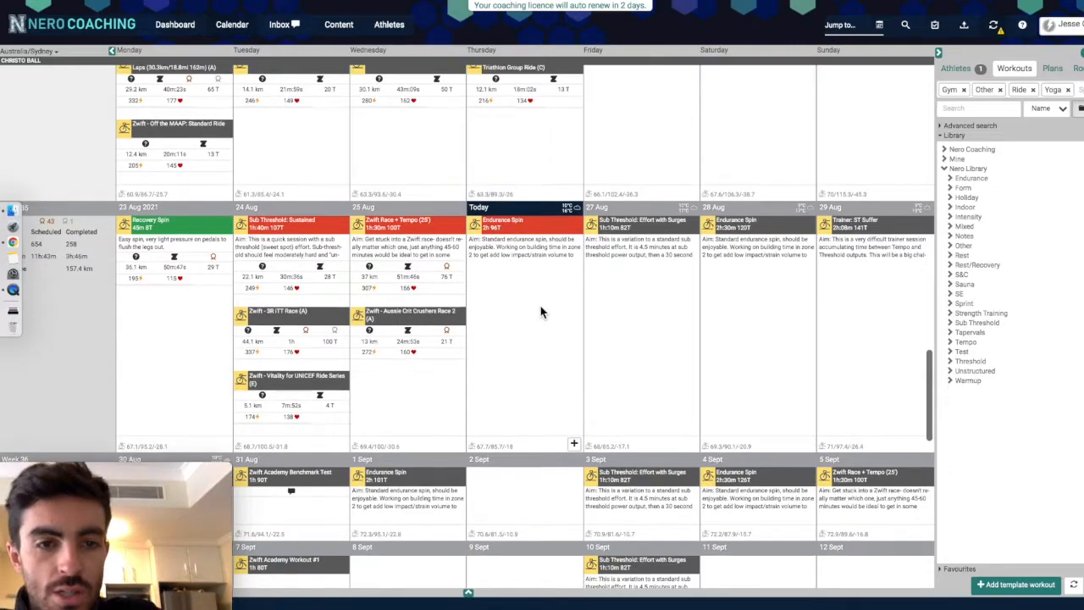
scroll(541, 312, "down", 1)
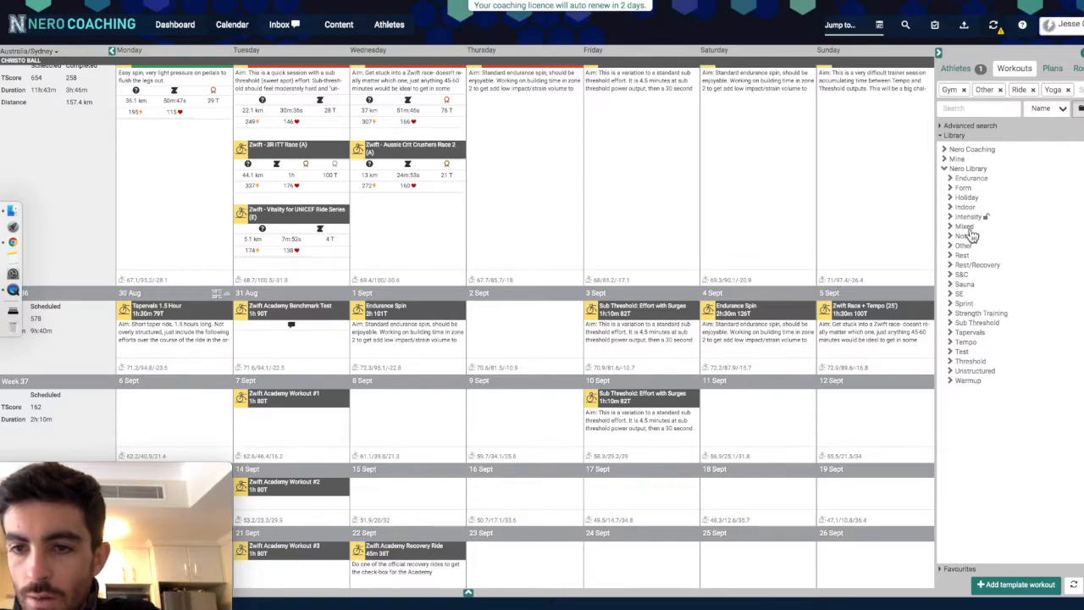
Browse the library's Sub Threshold workouts and copy Sub Threshold: Sustained from Tuesday 24 August to Thursday 2 September
left_click(976, 324)
scroll(1016, 407, "down", 1)
scroll(1028, 433, "down", 10)
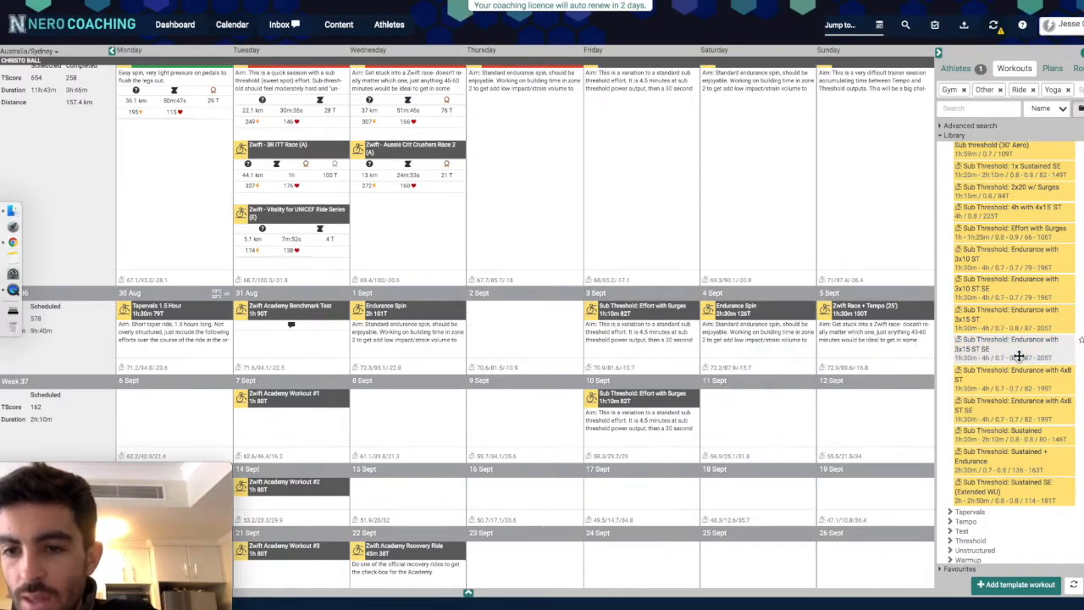
scroll(1020, 357, "down", 1)
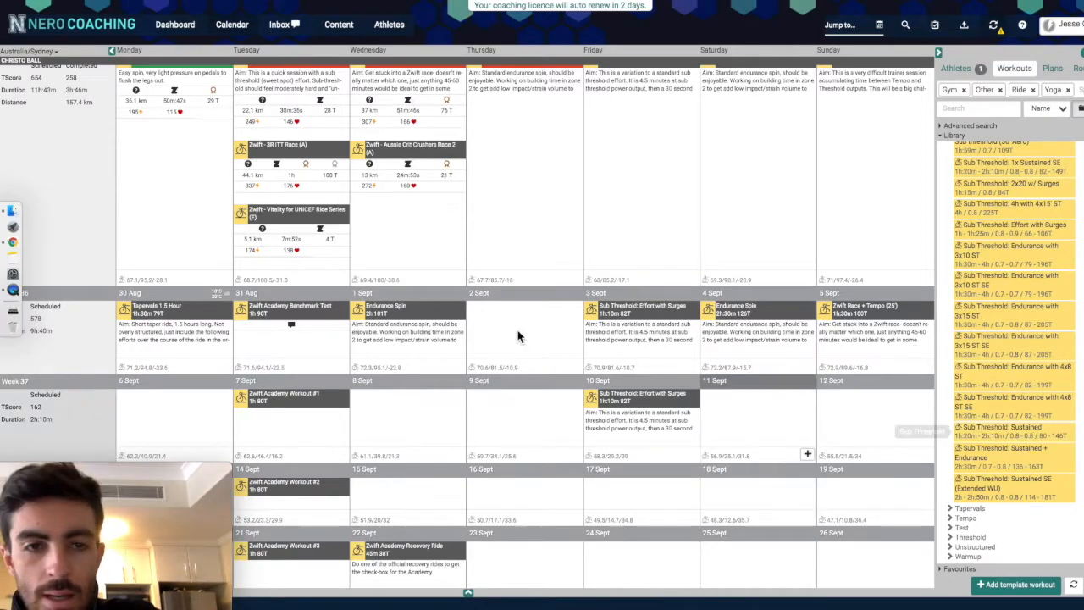
scroll(518, 339, "up", 3)
scroll(307, 193, "up", 1)
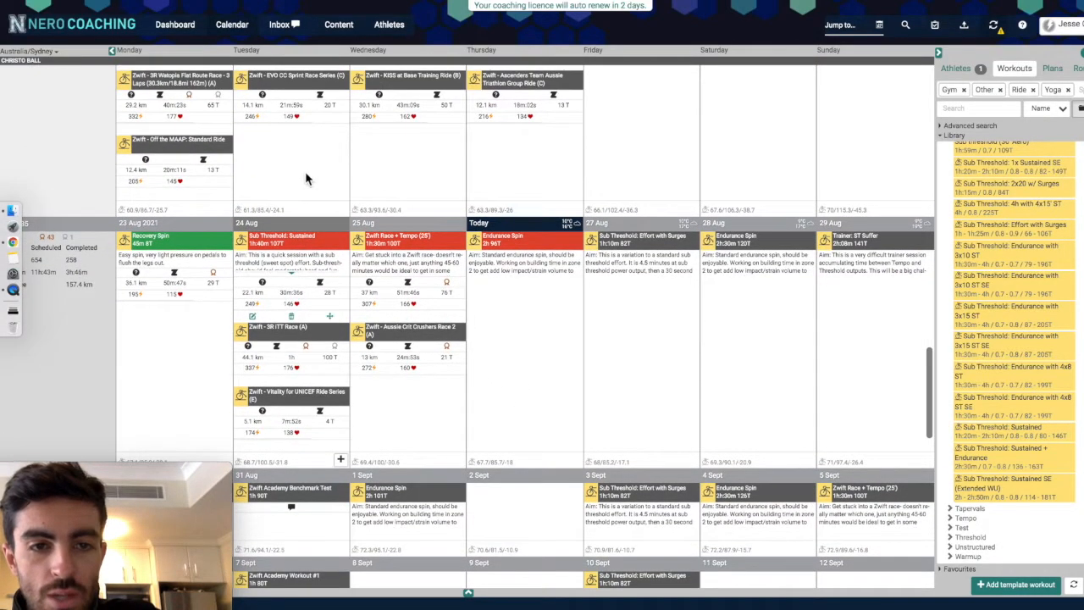
scroll(282, 255, "down", 2)
scroll(282, 255, "down", 1)
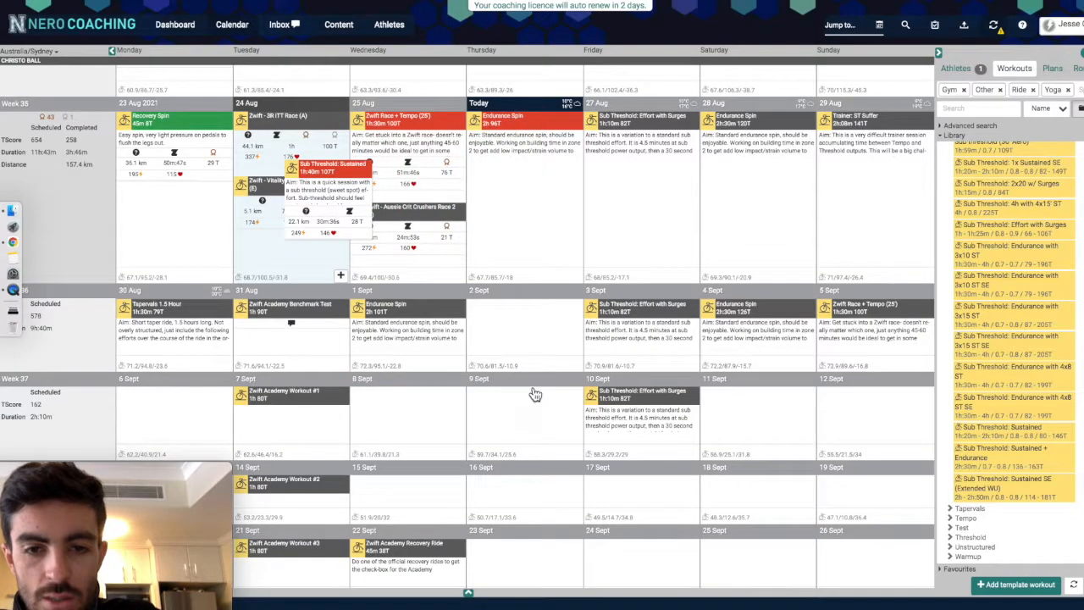
left_click_drag(544, 331, 545, 330)
left_click(550, 315)
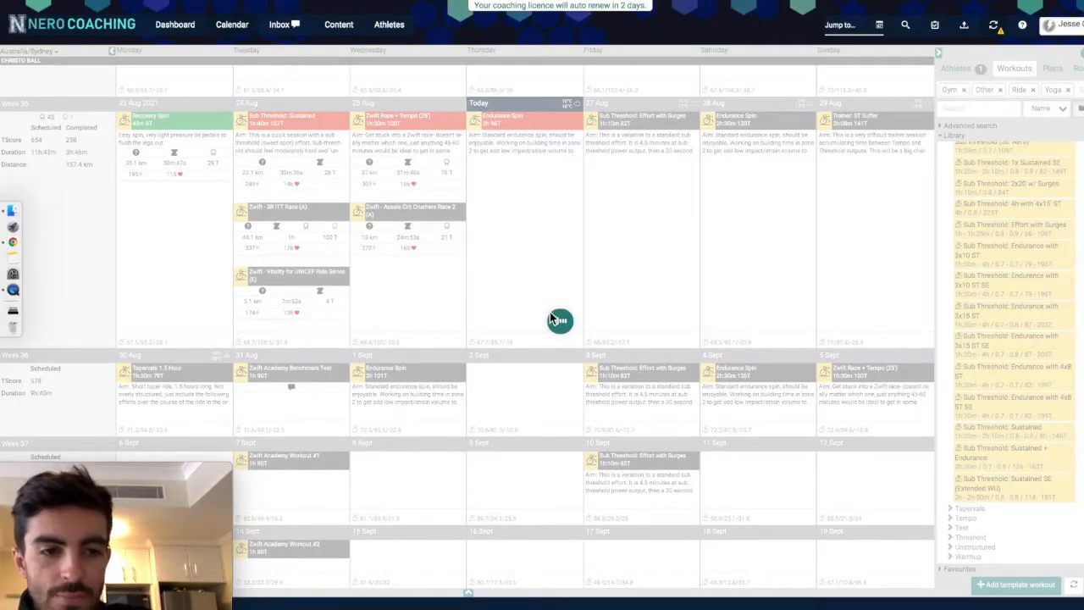
Collapse the Sub Threshold library folder and check the scheduled sessions and weekly totals for weeks 36 to 39
scroll(549, 317, "down", 3)
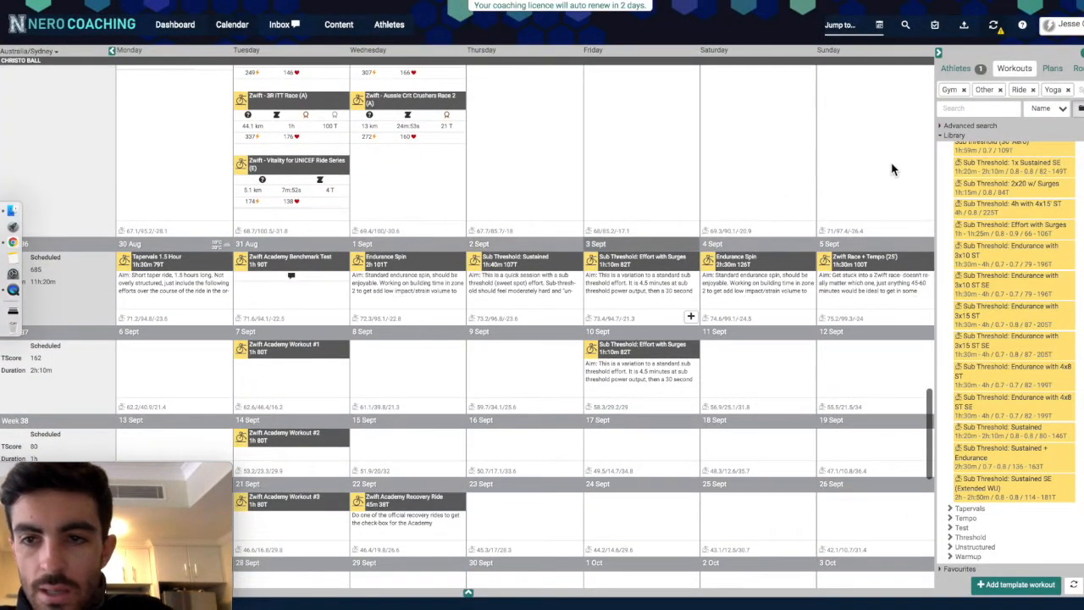
scroll(987, 186, "up", 5)
left_click(959, 324)
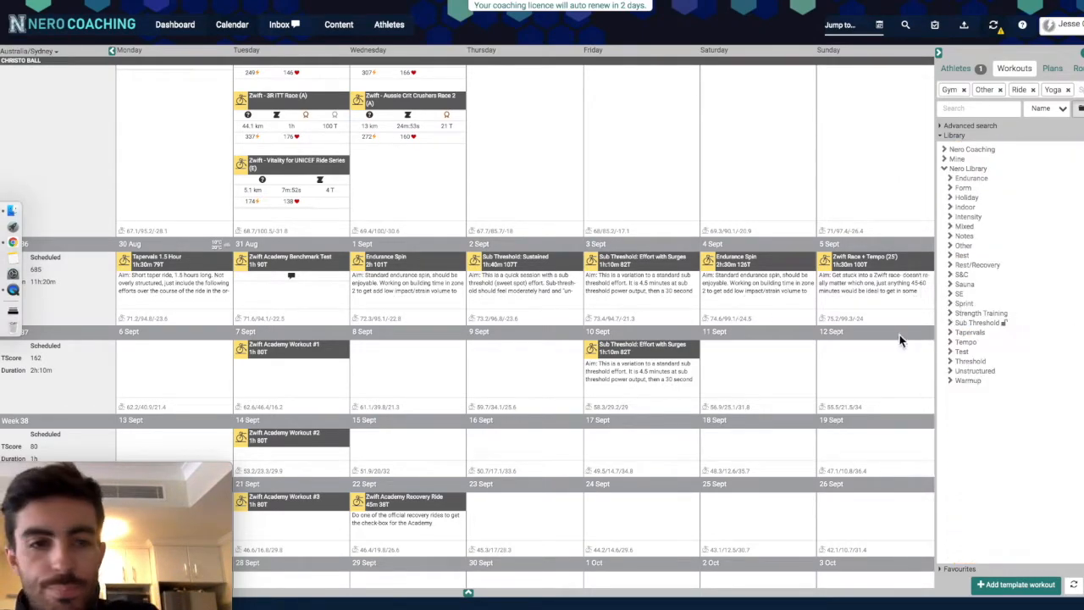
scroll(288, 292, "down", 1)
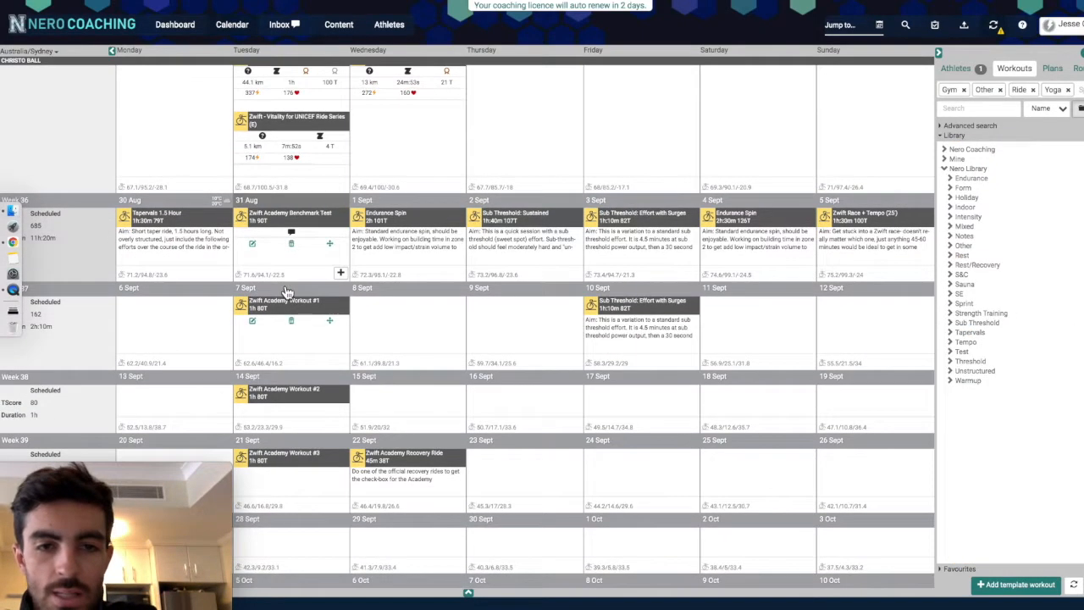
scroll(416, 242, "down", 1)
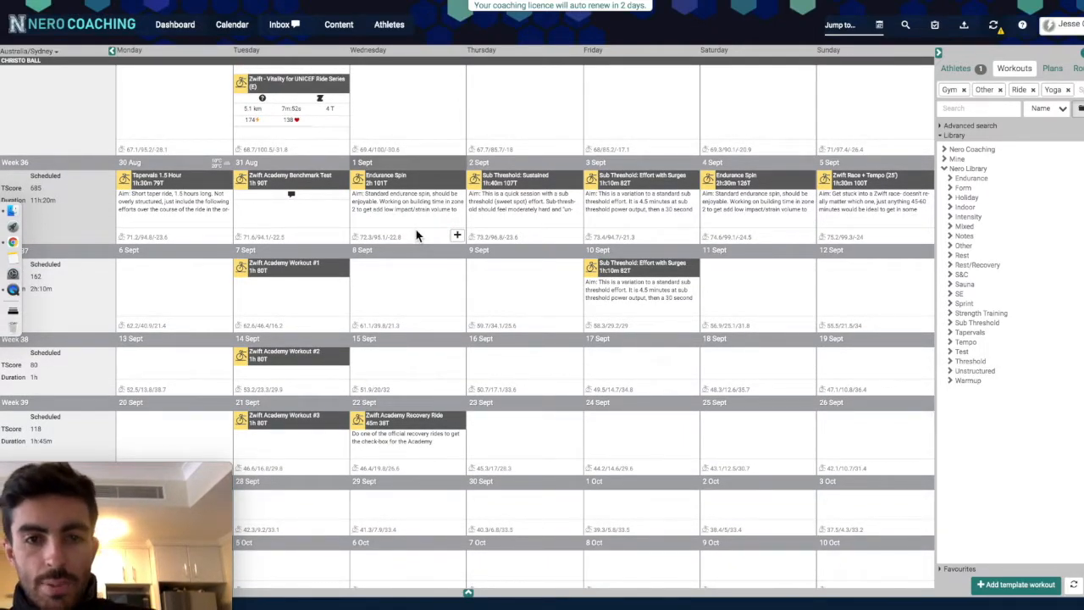
scroll(545, 221, "up", 1)
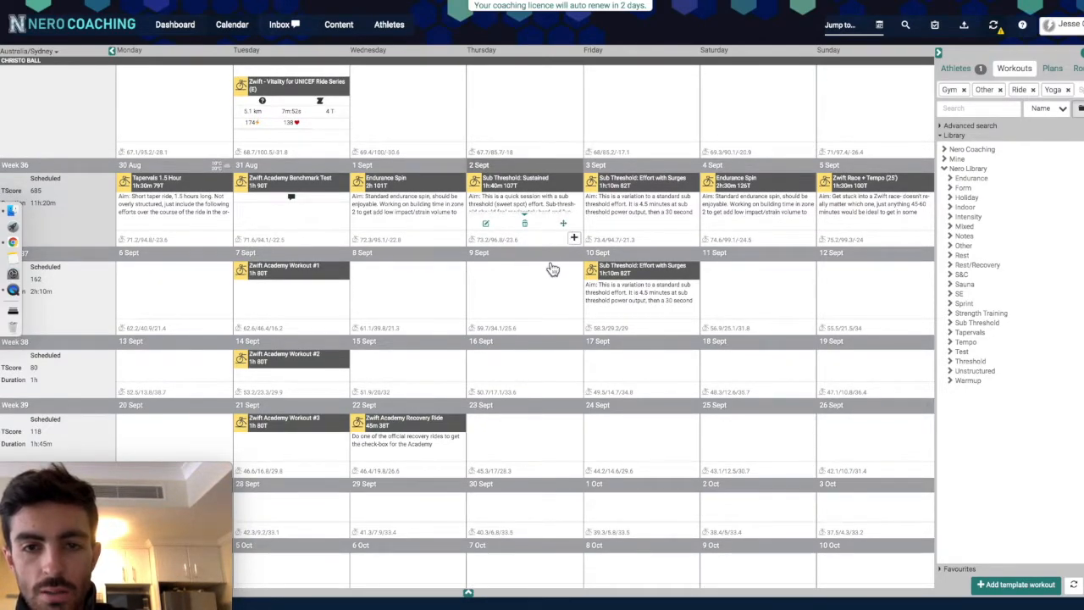
Copy week 36's Sub Threshold: Sustained, 2h30m Endurance Spin and Zwift Race + Tempo (25') to 9, 11 and 12 September, and expand the Endurance library folder
left_click(627, 272)
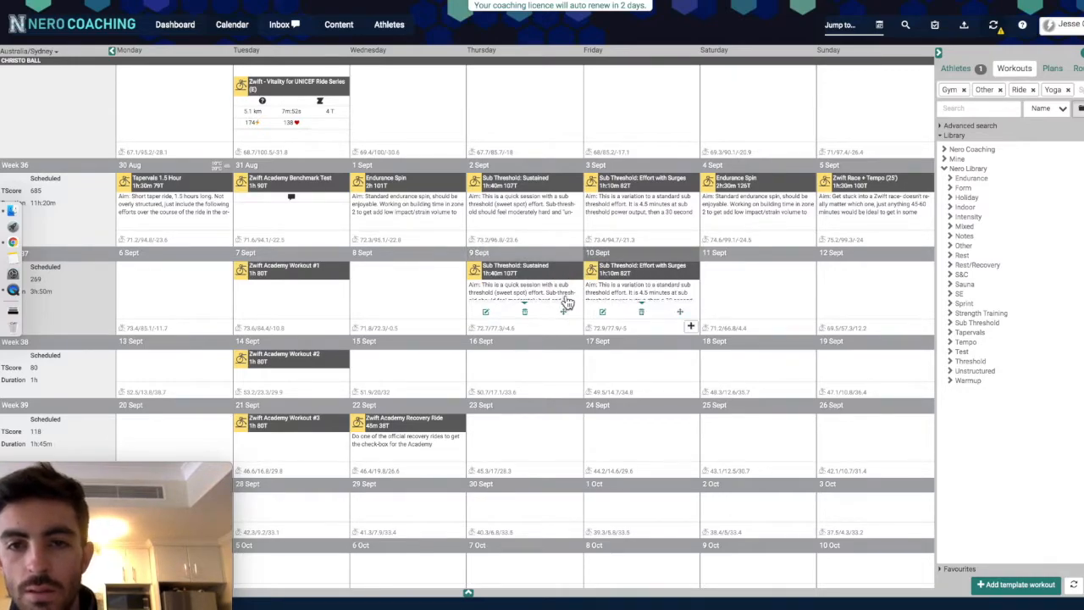
left_click_drag(804, 229, 792, 293)
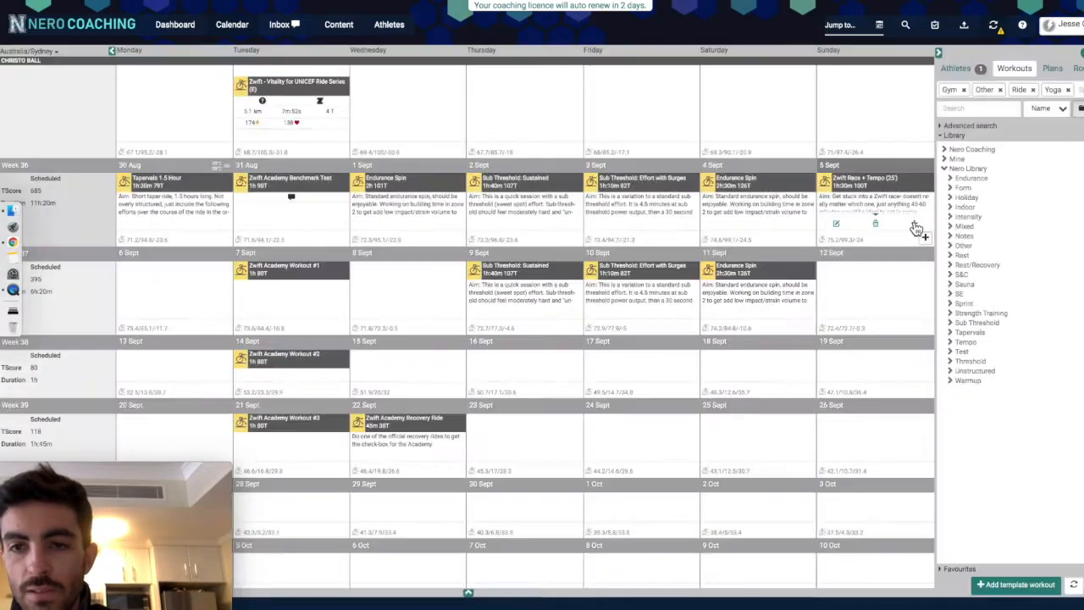
left_click_drag(916, 229, 890, 282)
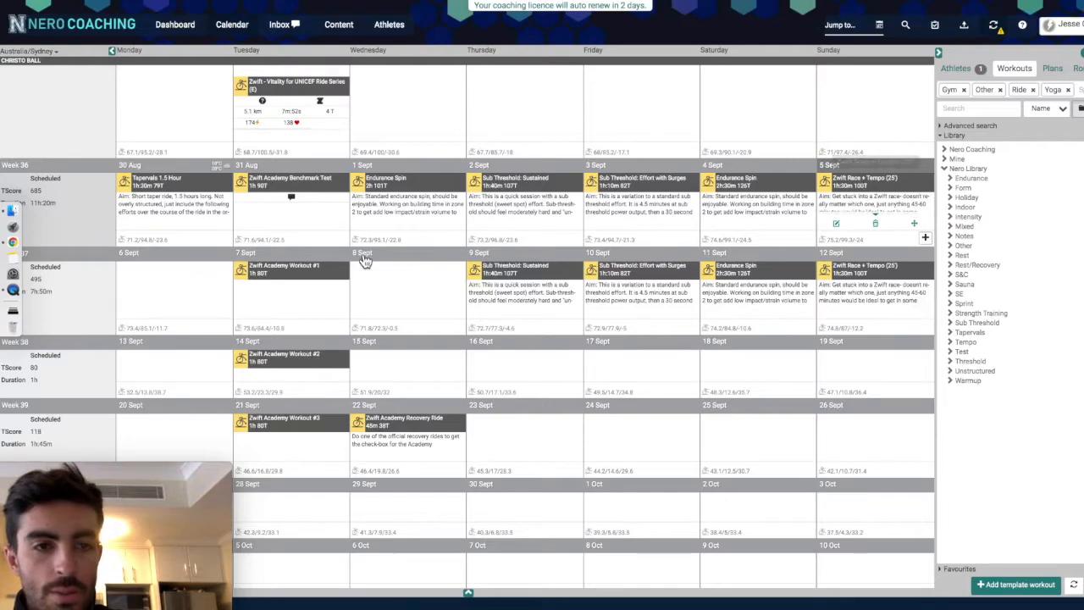
left_click(972, 179)
left_click_drag(1016, 293, 178, 298)
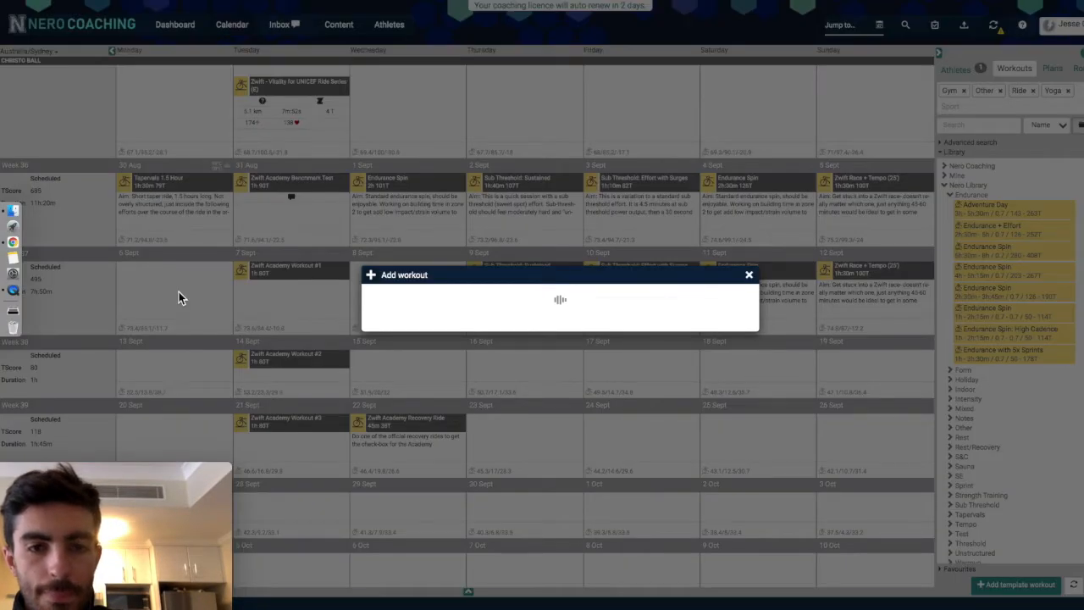
left_click(543, 426)
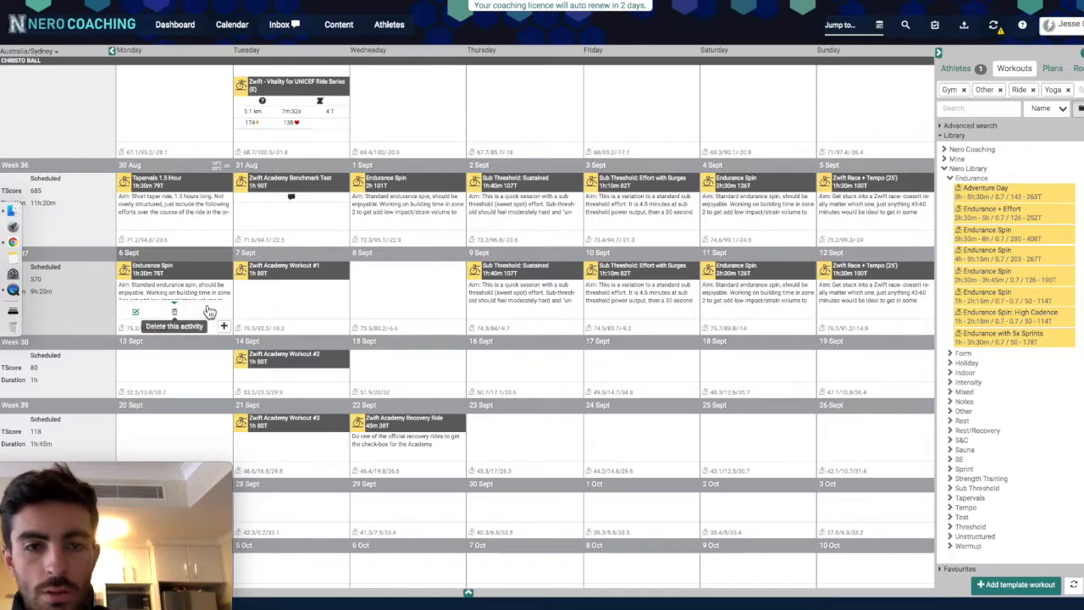
left_click(176, 315)
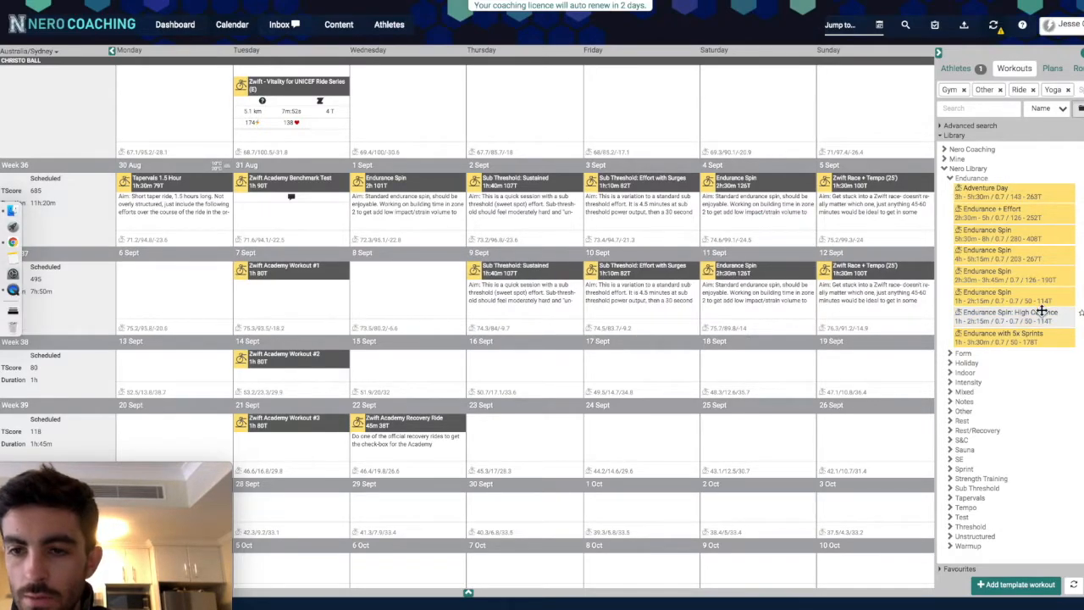
Schedule the Endurance Spin from the Endurance library folder on Monday 6 September with a 2h duration
left_click_drag(1026, 298, 182, 291)
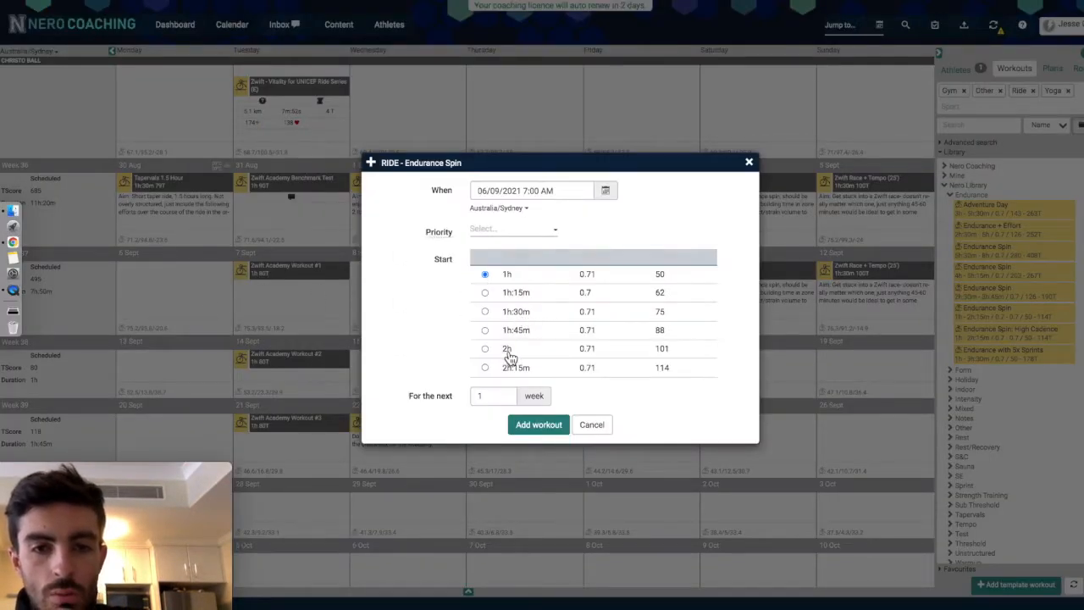
left_click(510, 356)
left_click(539, 424)
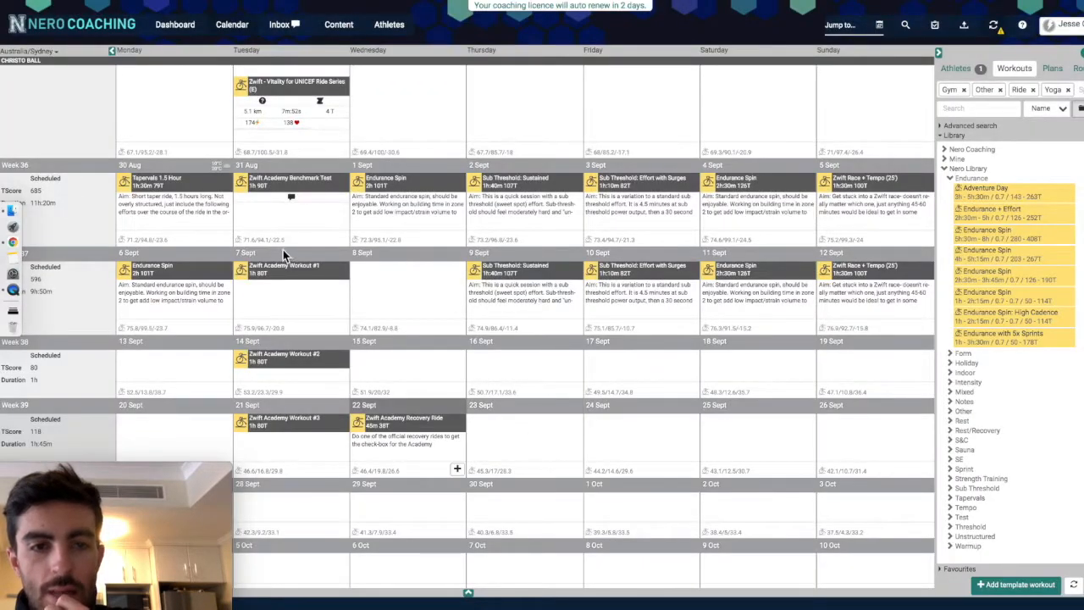
Add the Zwift Race workout from the Indoor library folder to Wednesday 8 September and reopen the Endurance folder
mouse_move(307, 274)
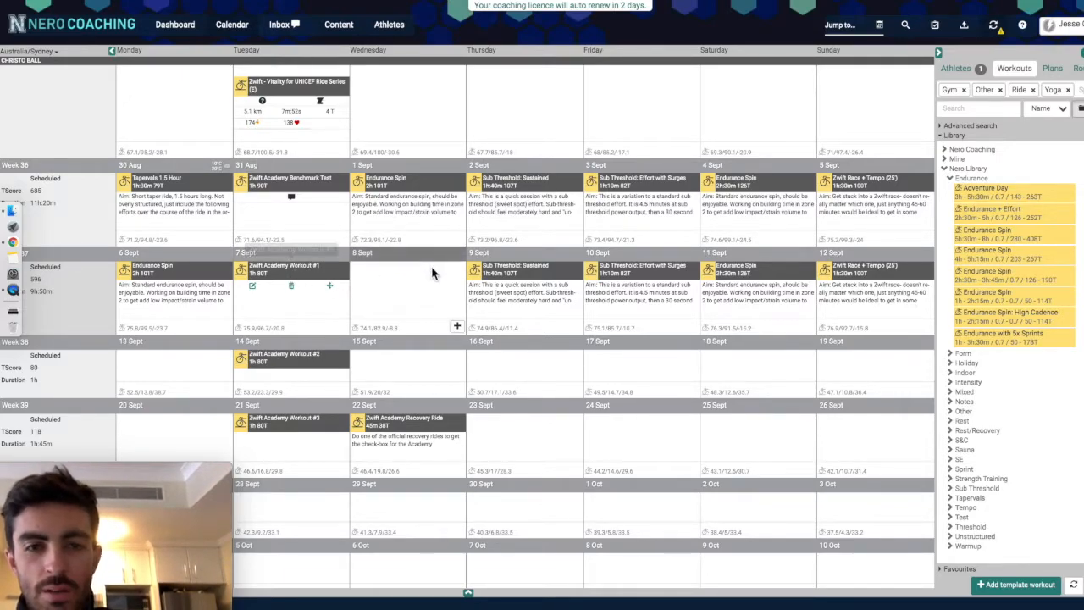
left_click(966, 182)
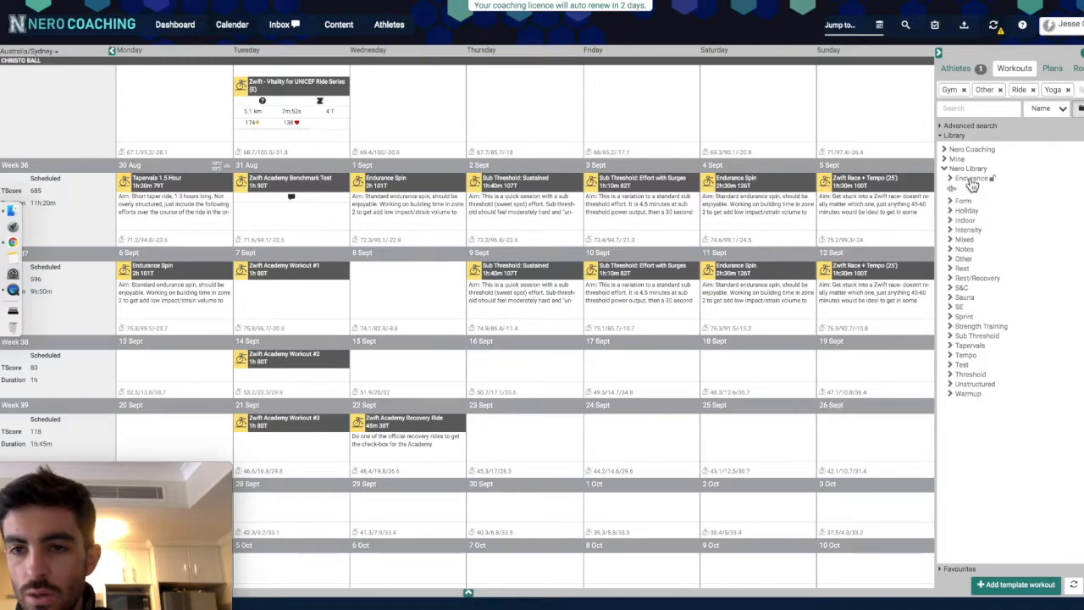
left_click(970, 207)
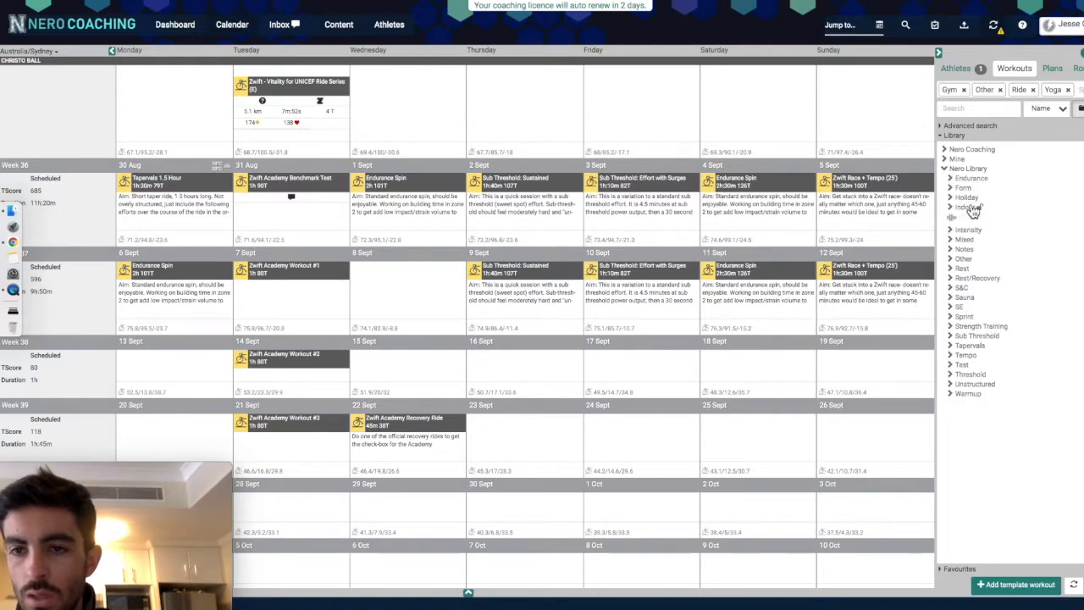
scroll(1010, 347, "down", 5)
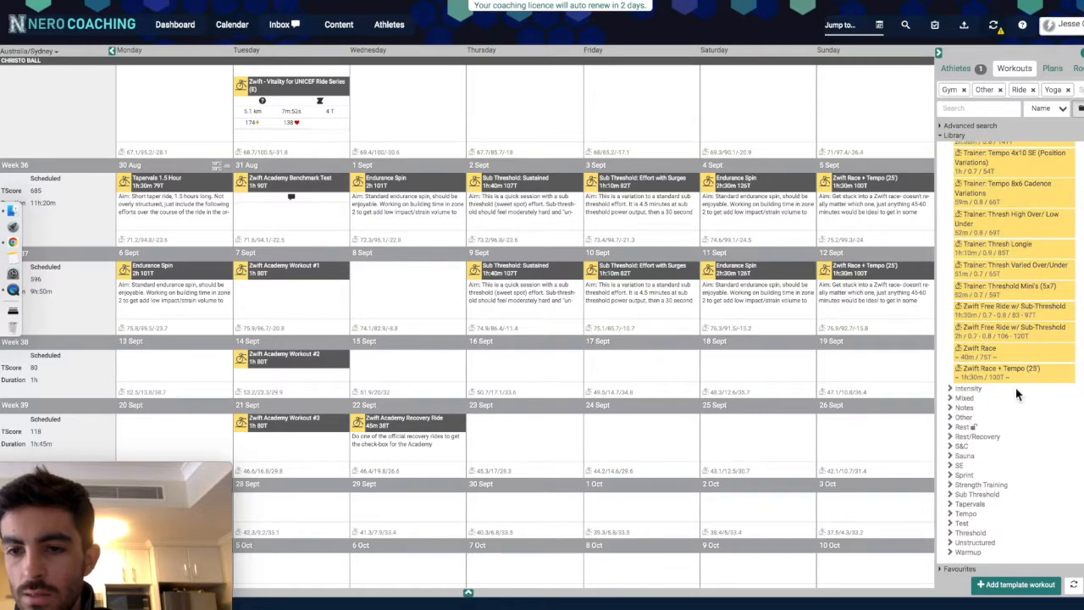
left_click_drag(1004, 348, 312, 413)
left_click_drag(416, 287, 416, 287)
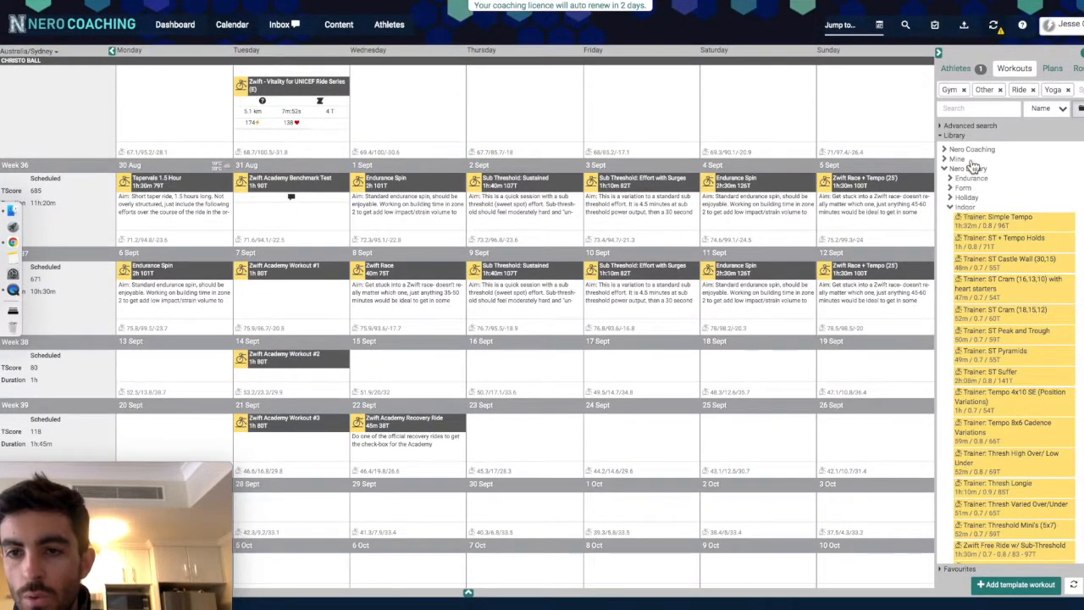
left_click(972, 177)
left_click_drag(1016, 315, 423, 309)
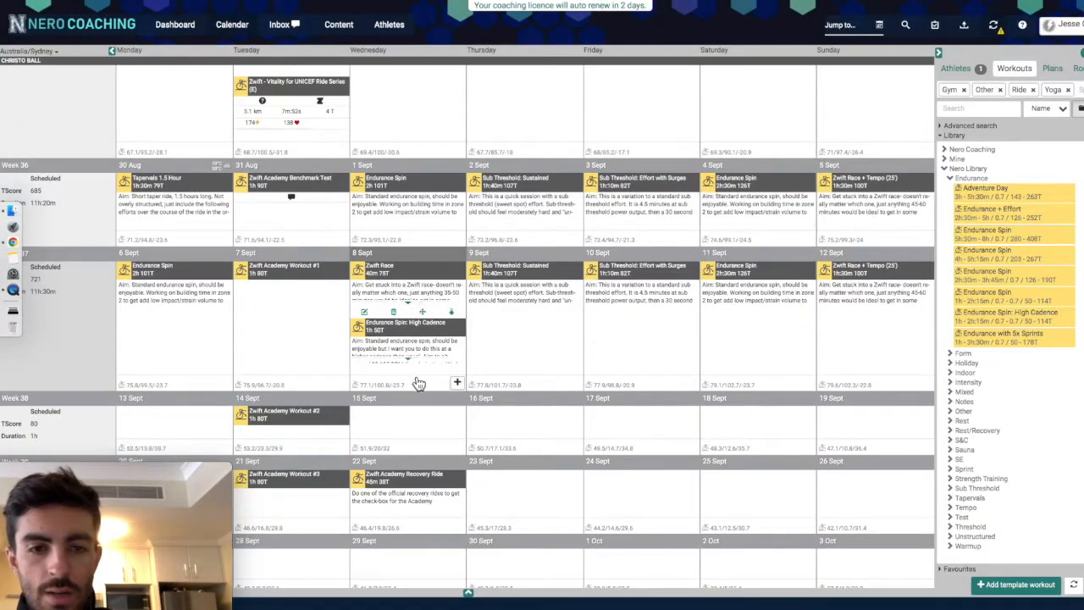
left_click(397, 373)
left_click(537, 314)
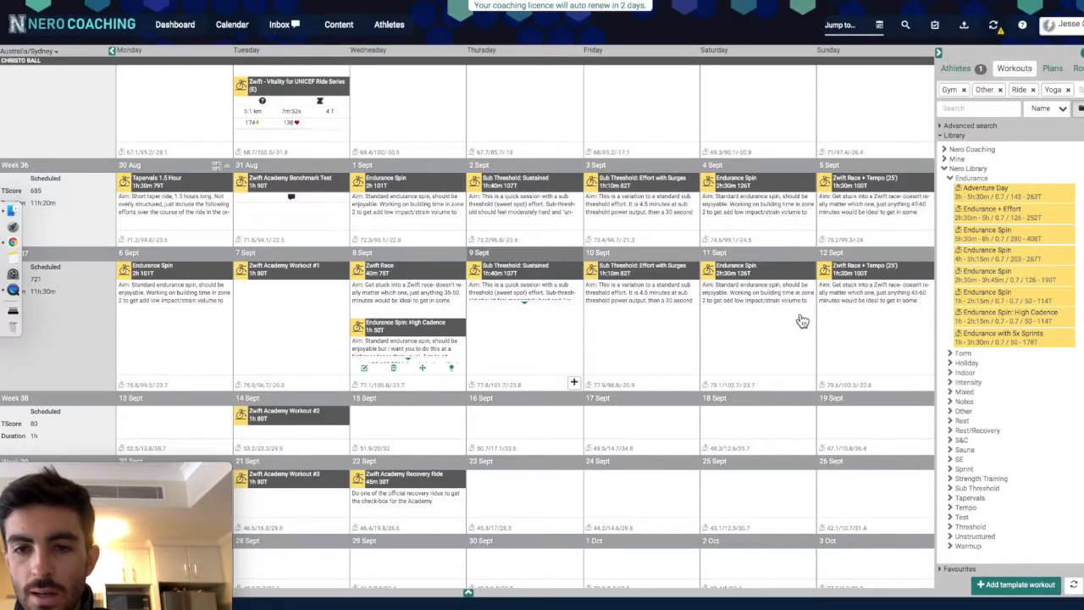
Add a 1h30m Endurance Spin: High Cadence to Wednesday 8 September as a second session alongside the Zwift Race
left_click_drag(1039, 318, 403, 318)
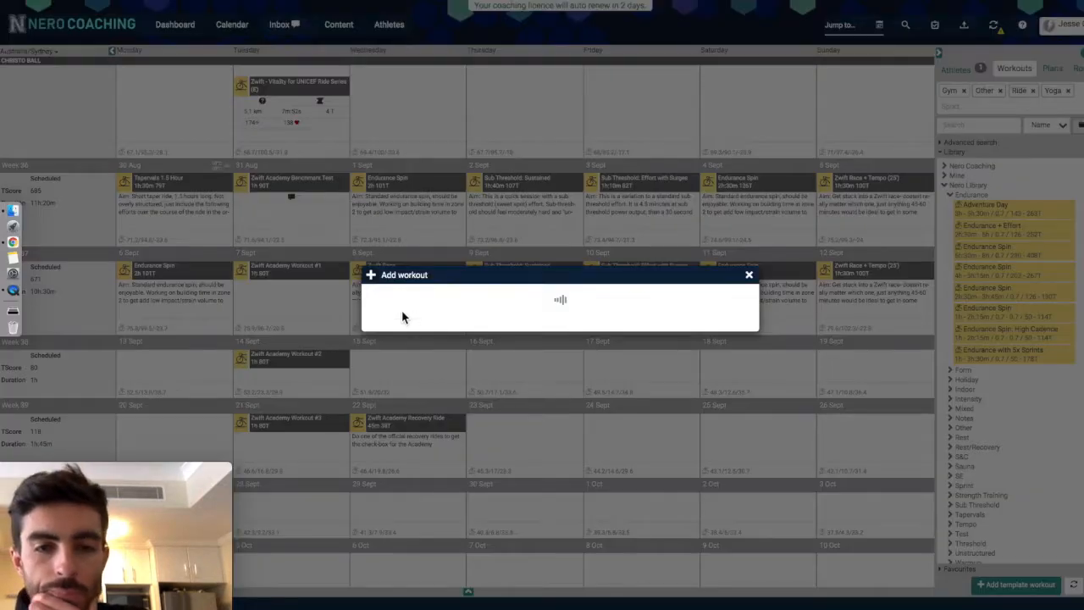
left_click(535, 424)
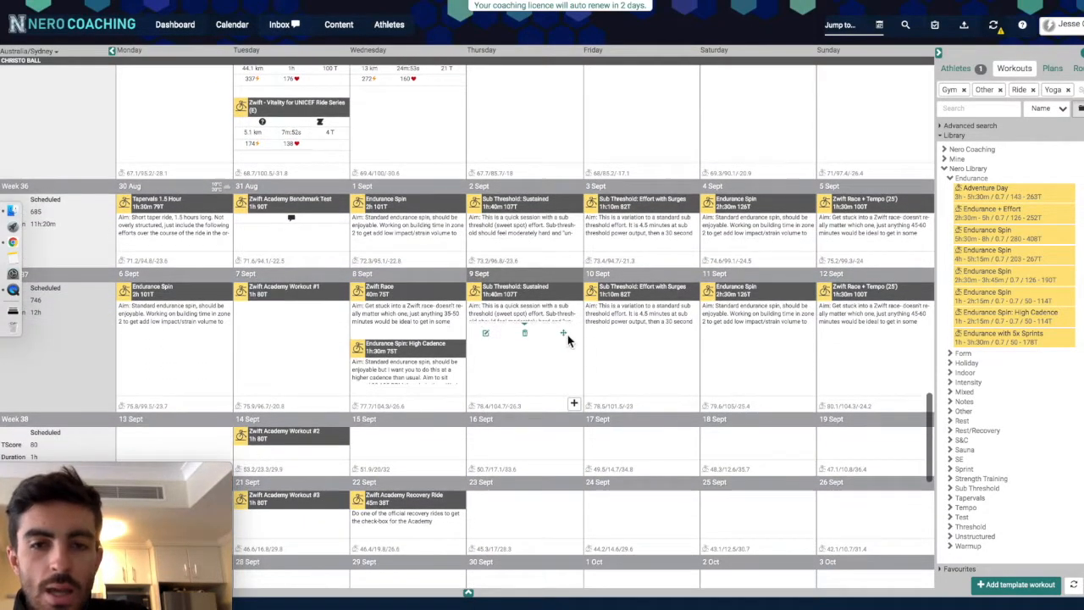
Compare the scheduled load of weeks 36 and 37 with the weekly training totals of earlier weeks back to week 31
scroll(576, 315, "down", 1)
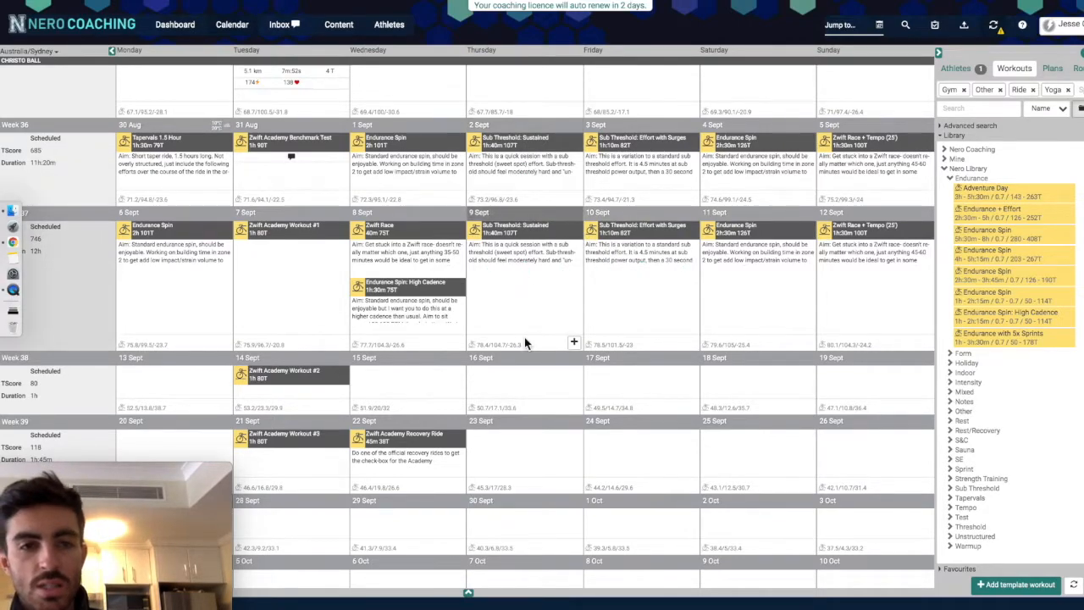
scroll(525, 343, "up", 1)
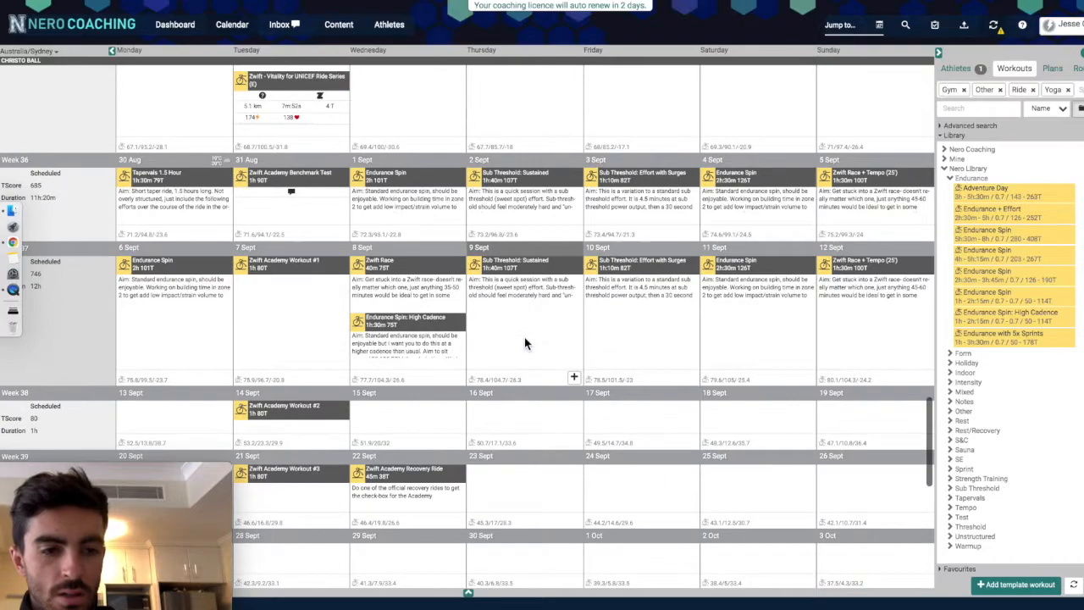
scroll(524, 342, "down", 1)
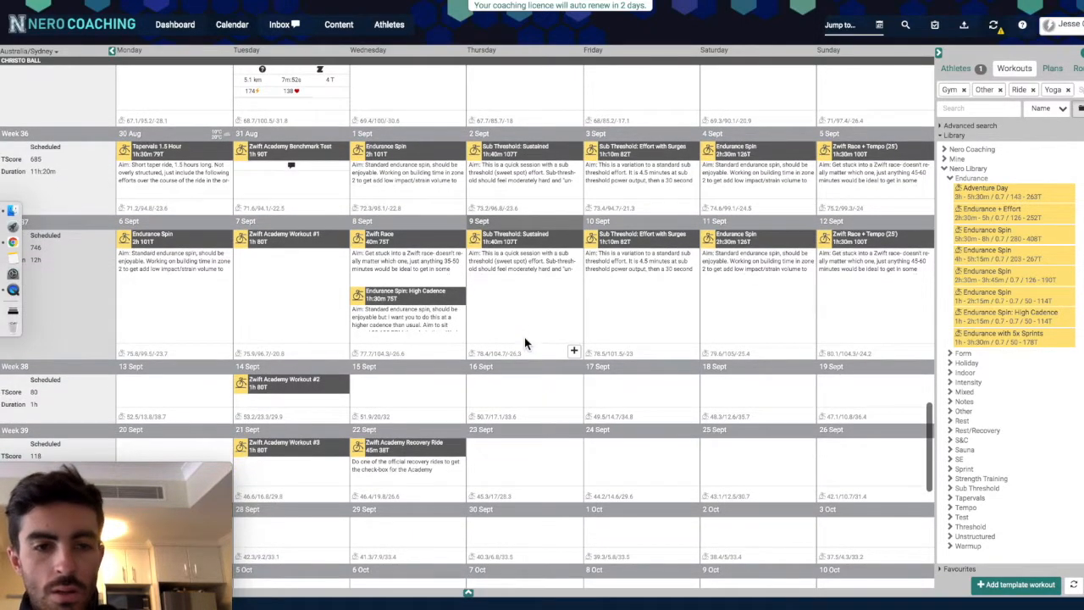
scroll(524, 338, "up", 1)
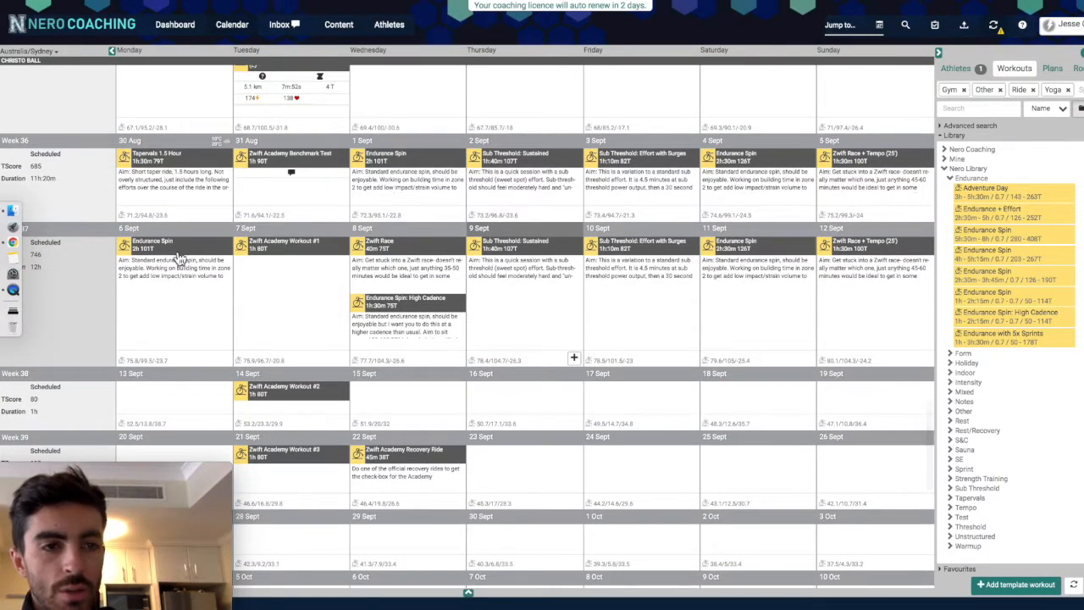
scroll(85, 177, "down", 2)
scroll(94, 245, "up", 10)
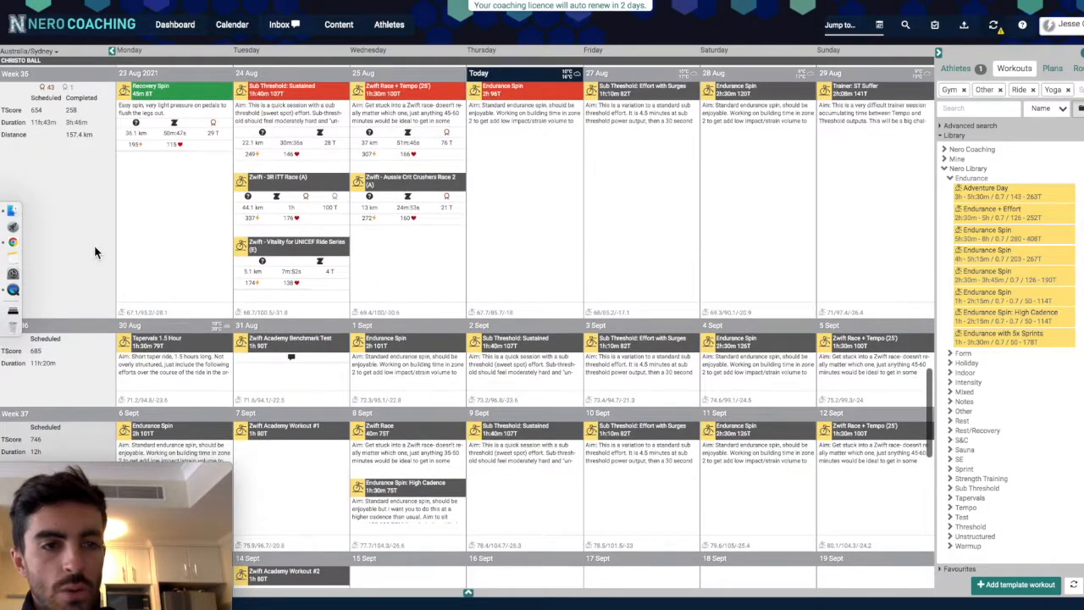
scroll(94, 236, "up", 8)
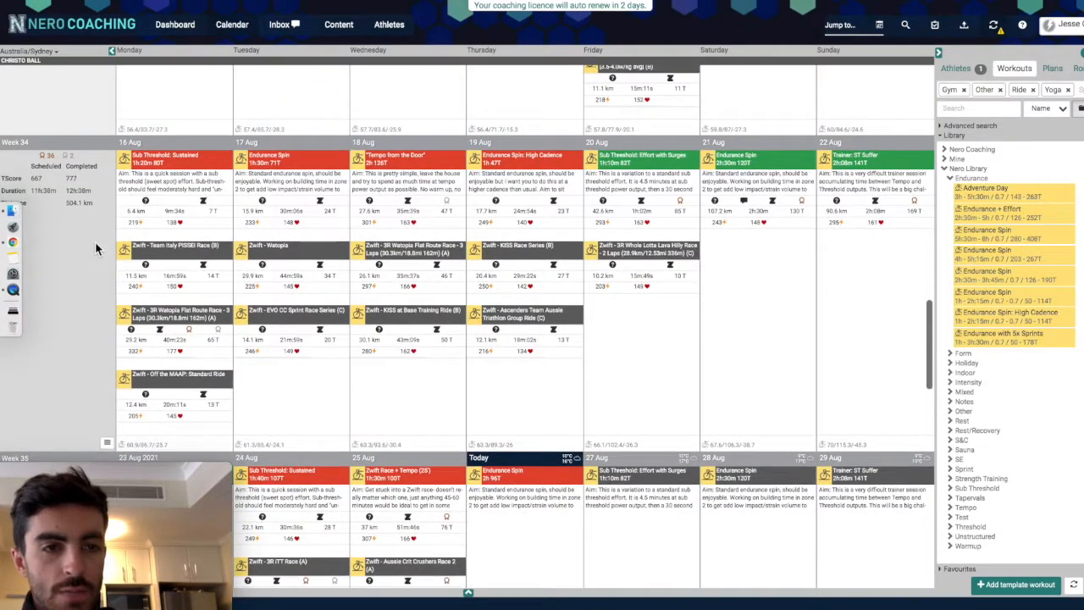
scroll(91, 192, "up", 10)
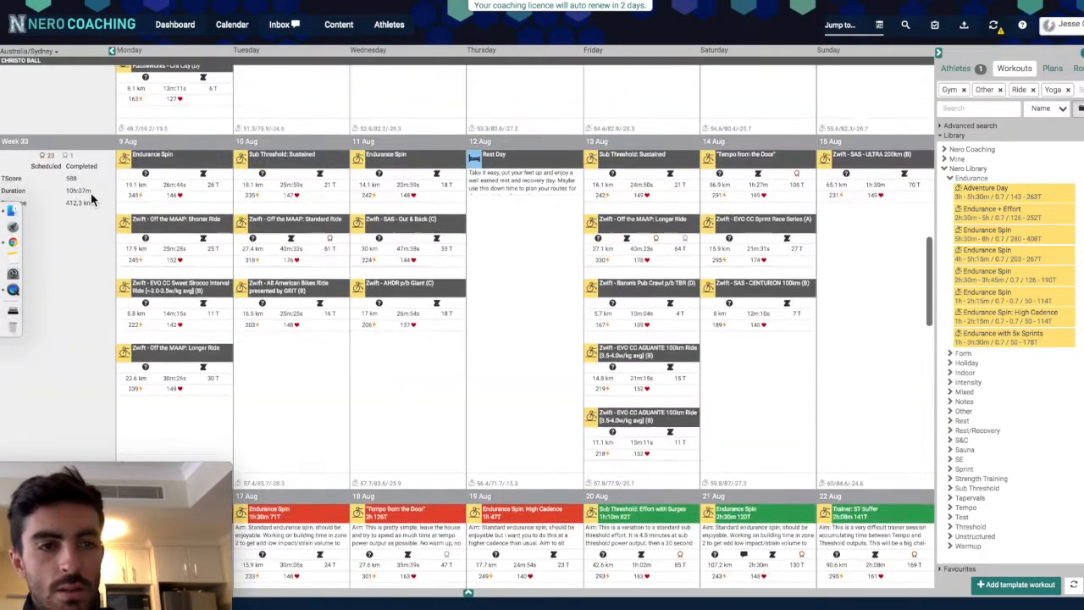
scroll(90, 193, "up", 20)
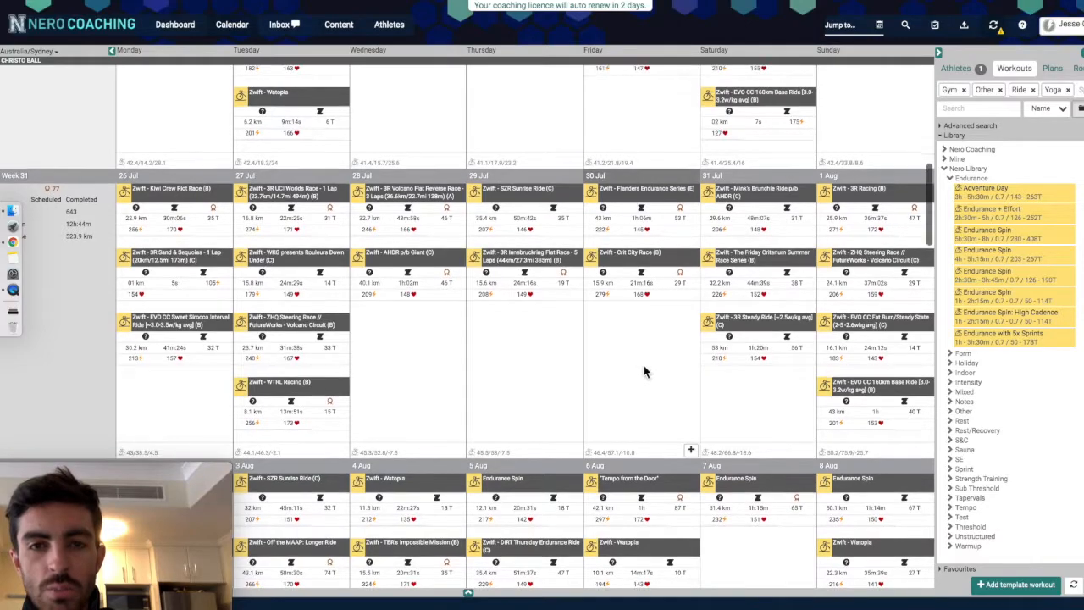
scroll(644, 371, "down", 10)
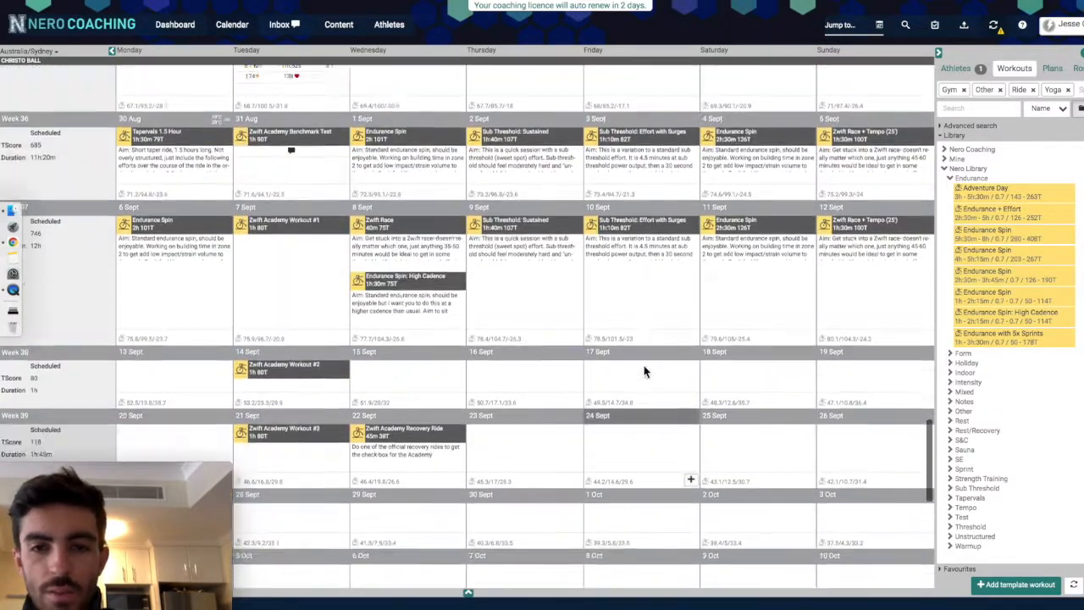
Review the full week 37 plan against the Zwift Academy sessions and empty days in weeks 38 and 39
scroll(644, 371, "down", 1)
scroll(644, 372, "up", 1)
scroll(644, 371, "down", 2)
scroll(644, 371, "up", 1)
mouse_move(411, 430)
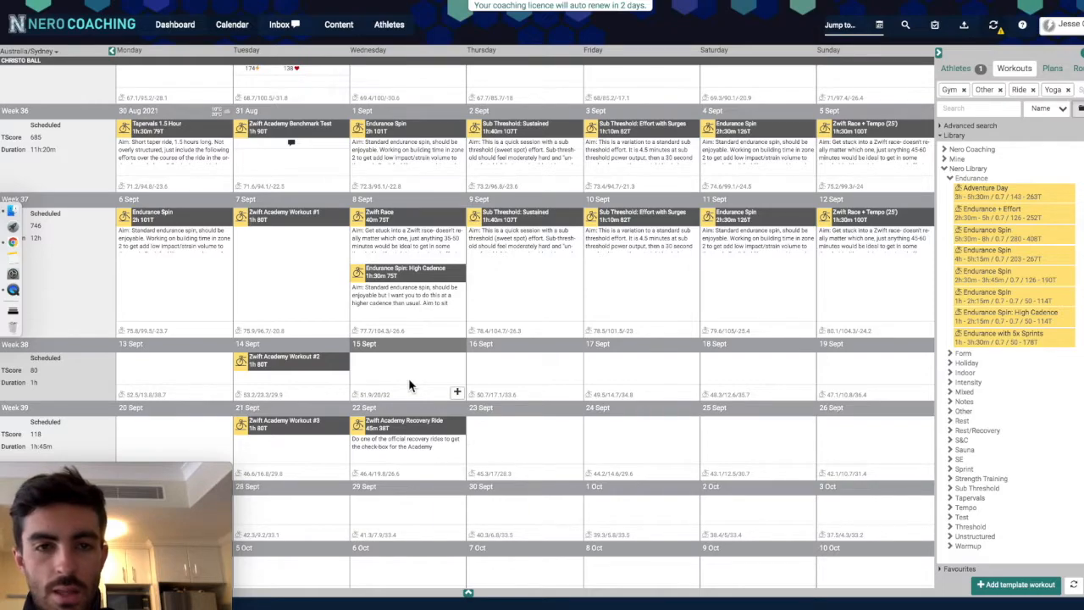
scroll(527, 343, "down", 1)
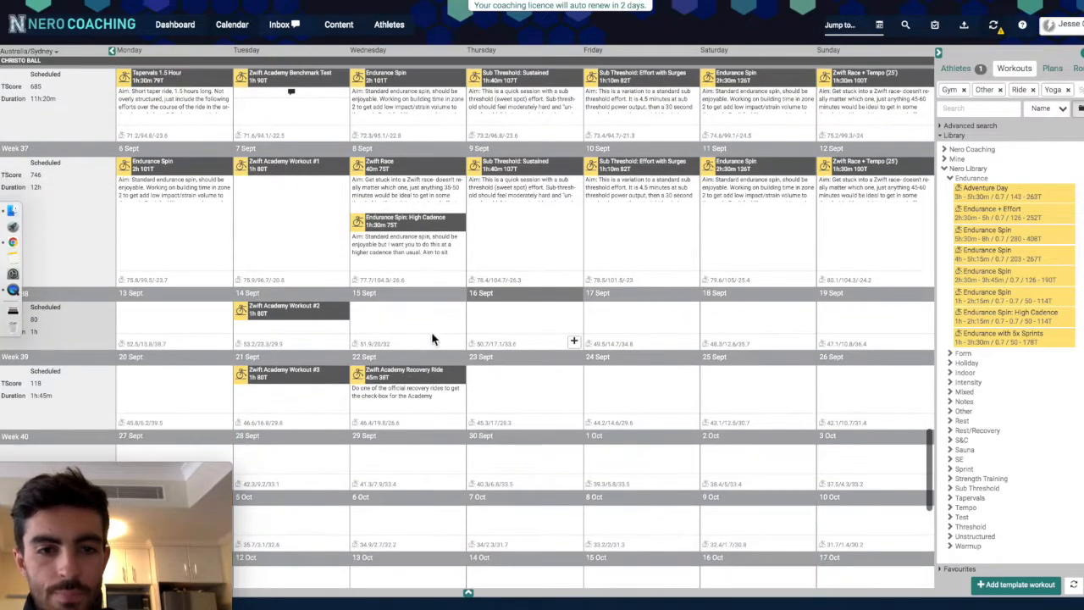
scroll(410, 319, "up", 2)
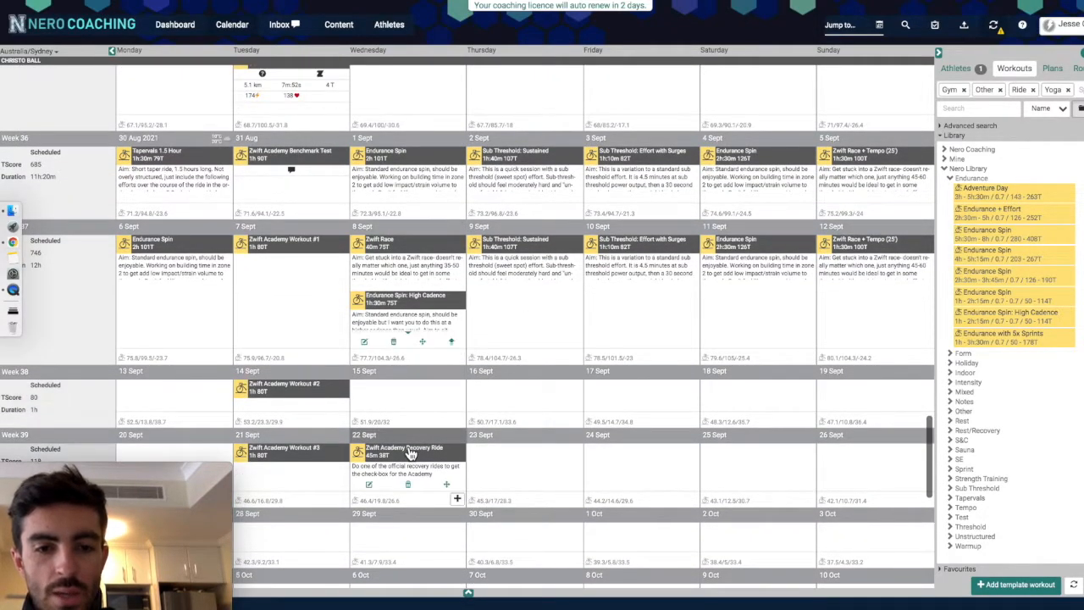
scroll(410, 455, "down", 3)
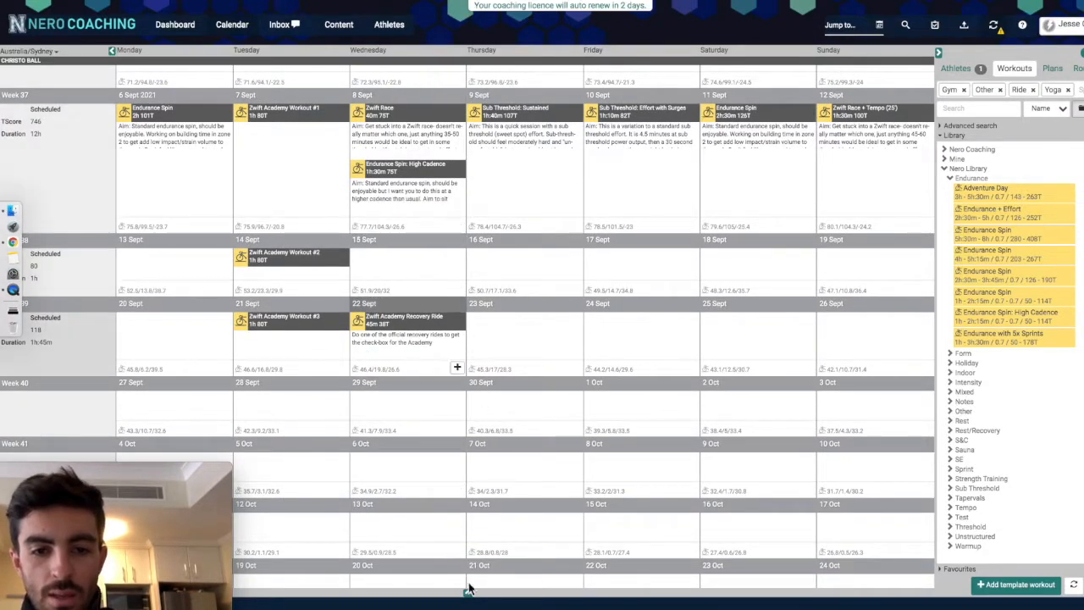
scroll(68, 277, "up", 2)
right_click(70, 280)
left_click(42, 268)
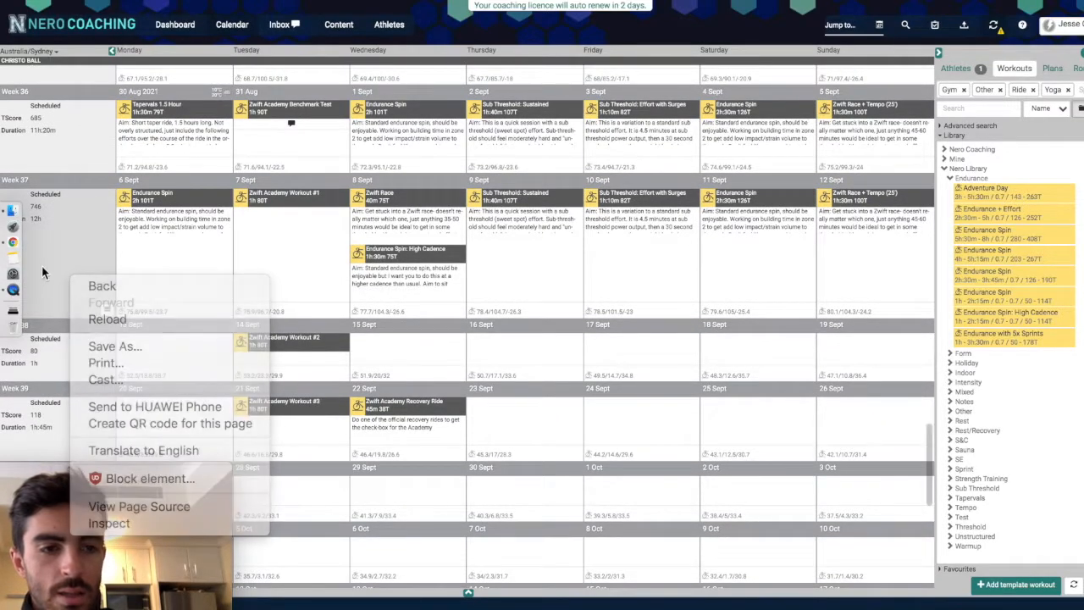
Show the weekly fitness chart, inspect the projected training load around week 38, and hide the chart again
left_click(468, 597)
scroll(533, 307, "down", 2)
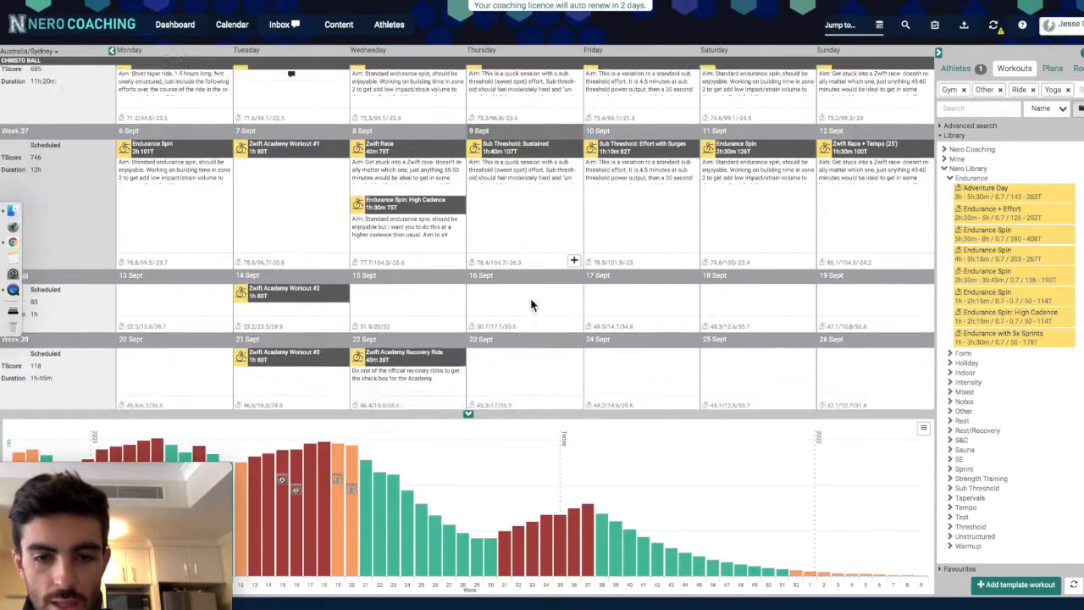
mouse_move(593, 560)
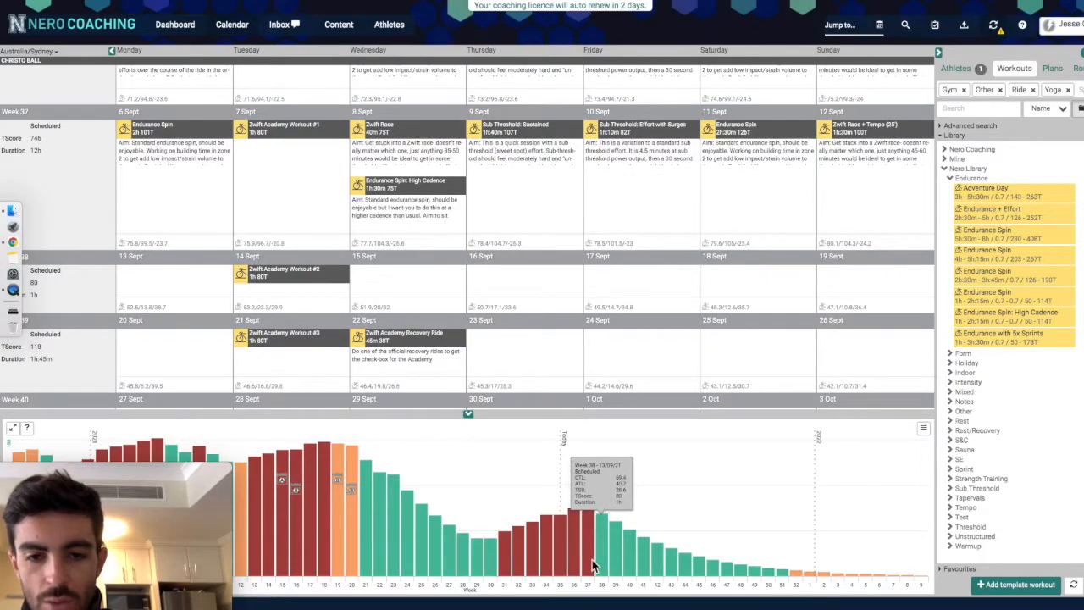
left_click(466, 413)
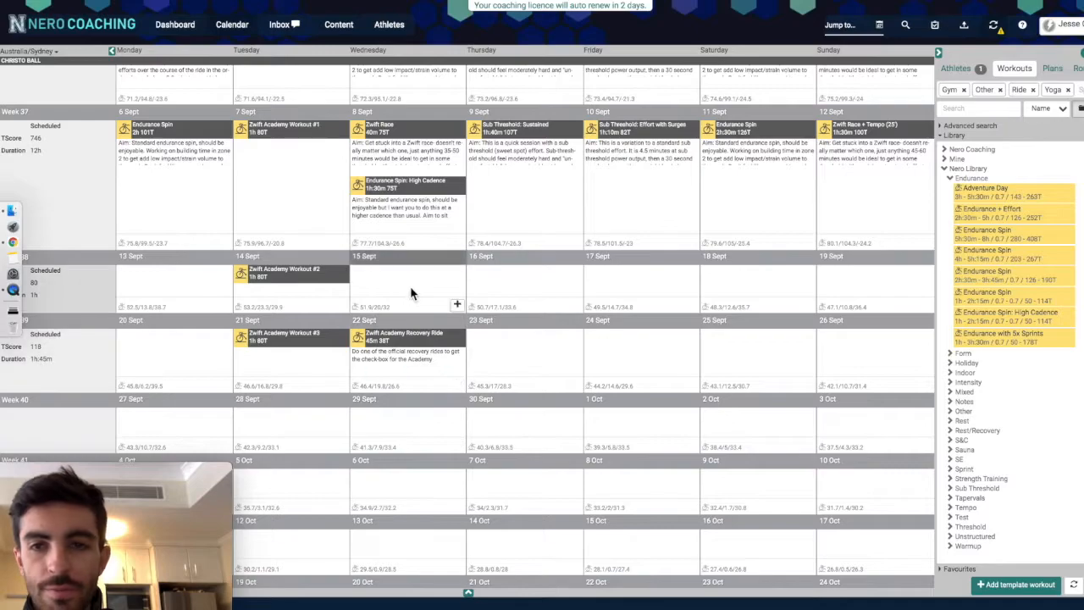
scroll(272, 391, "up", 1)
scroll(280, 387, "down", 1)
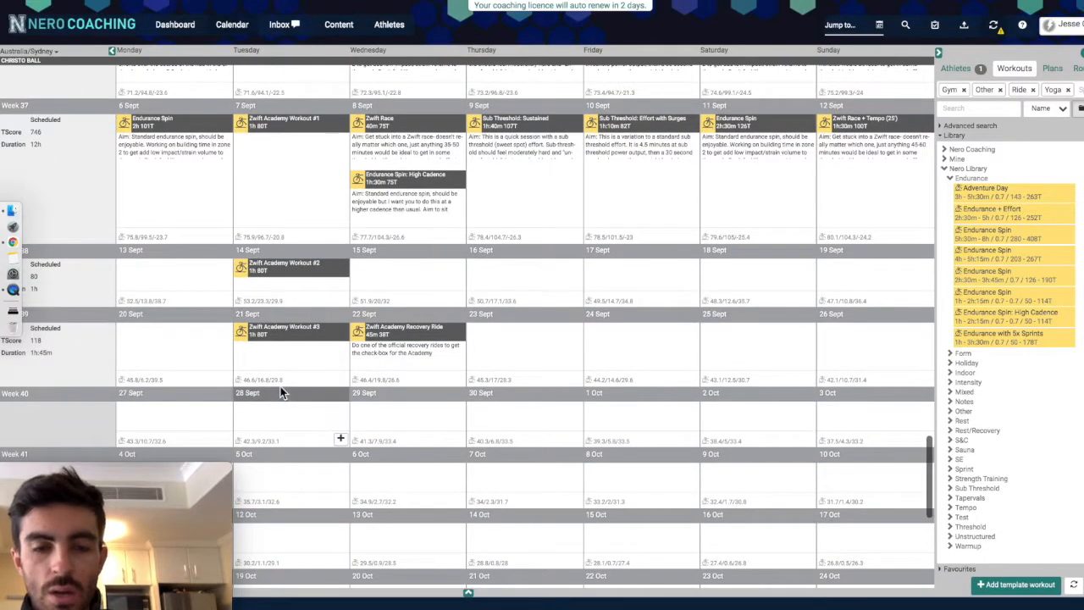
Add rest days to Monday 20 September and Saturday 25 September in week 39
left_click_drag(449, 370, 432, 360)
left_click_drag(227, 371, 224, 378)
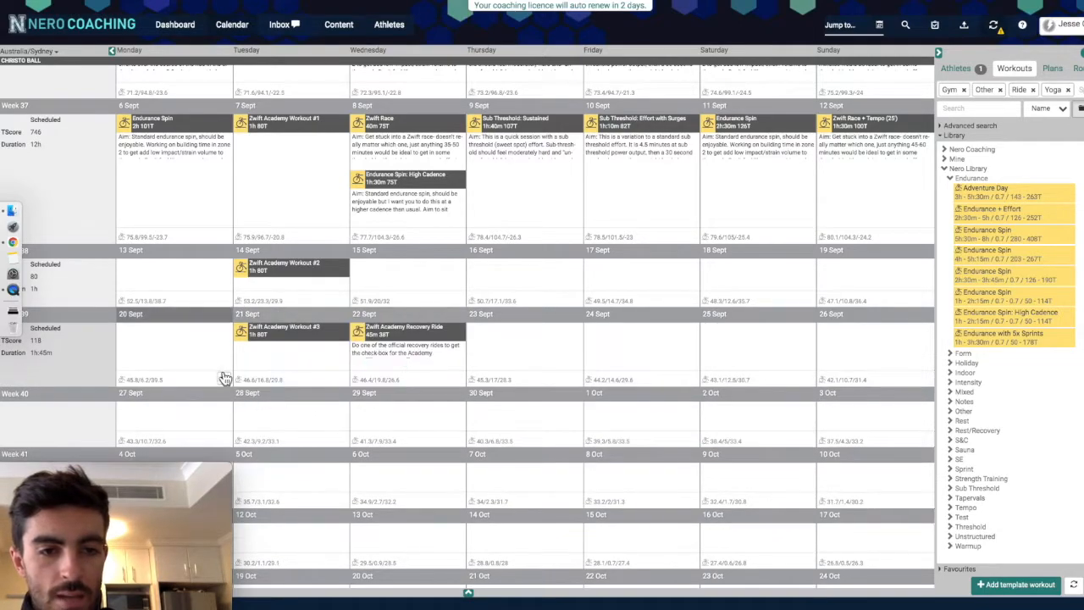
left_click(223, 379)
left_click(249, 251)
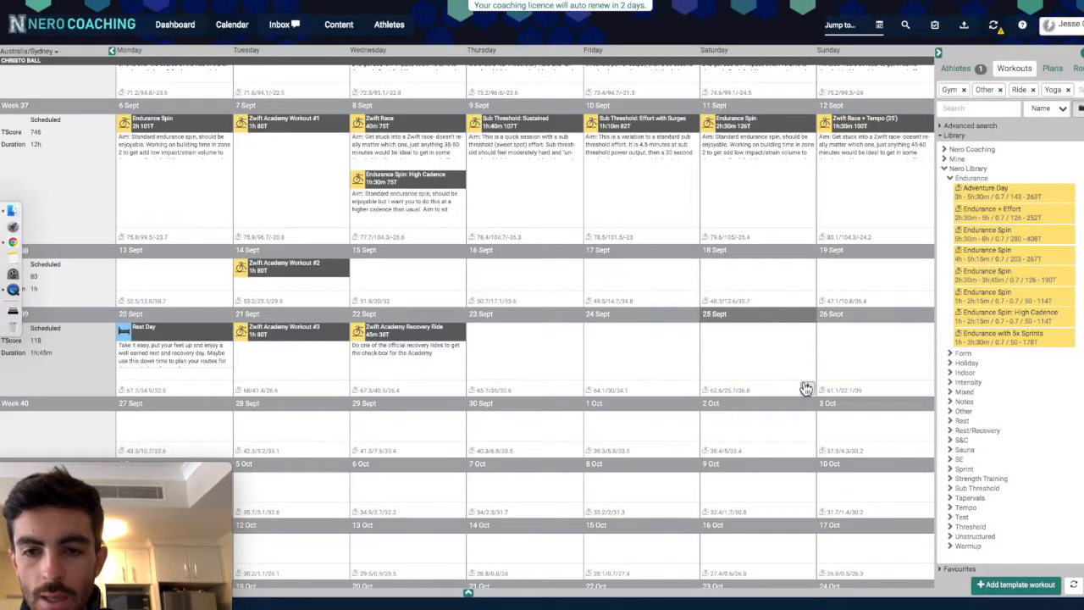
left_click(807, 388)
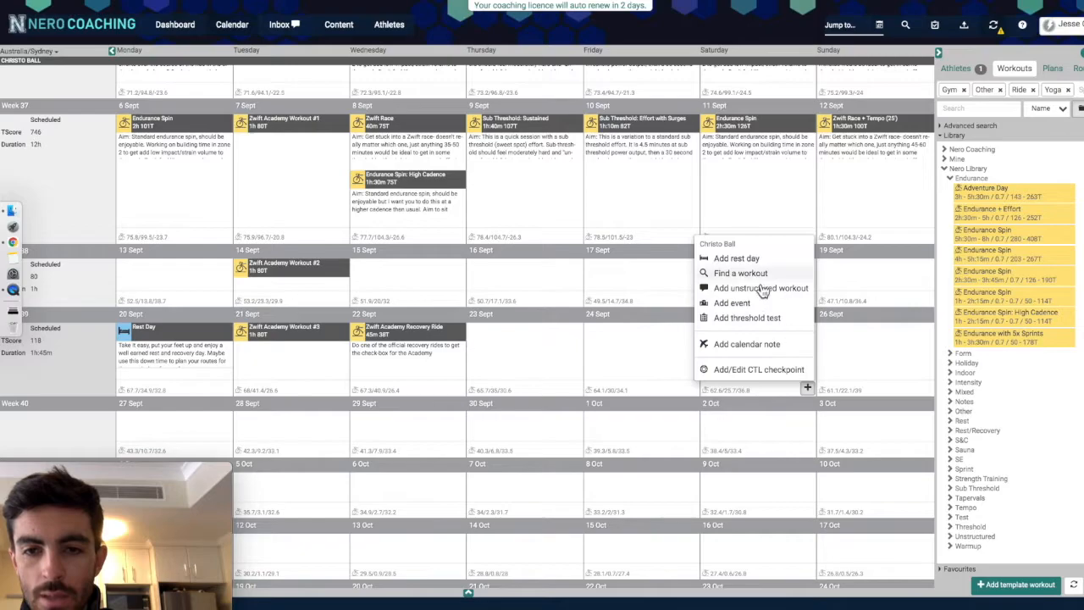
left_click(746, 262)
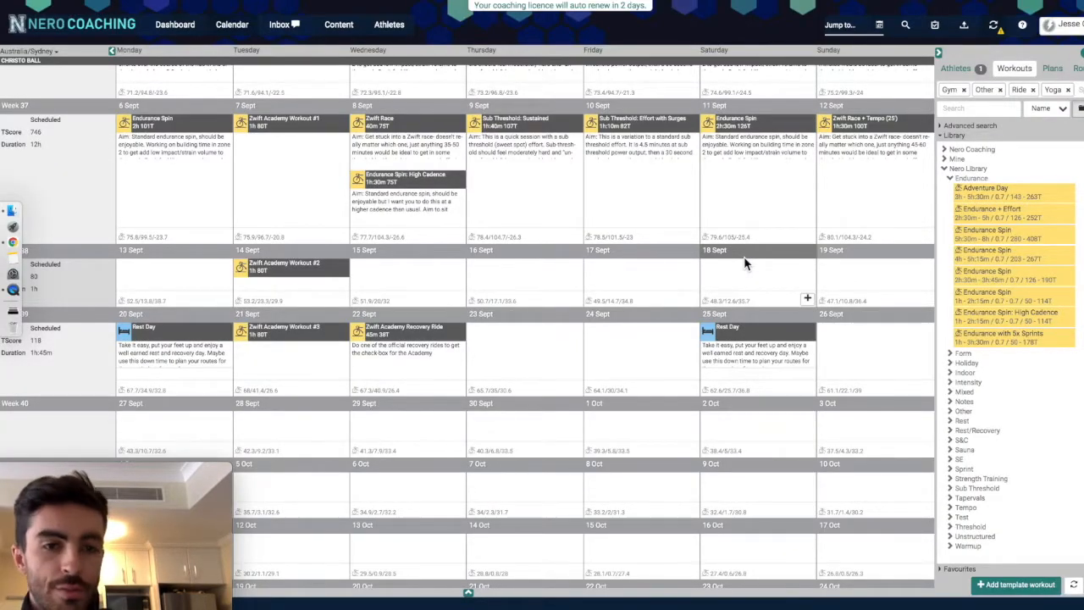
scroll(673, 345, "up", 1)
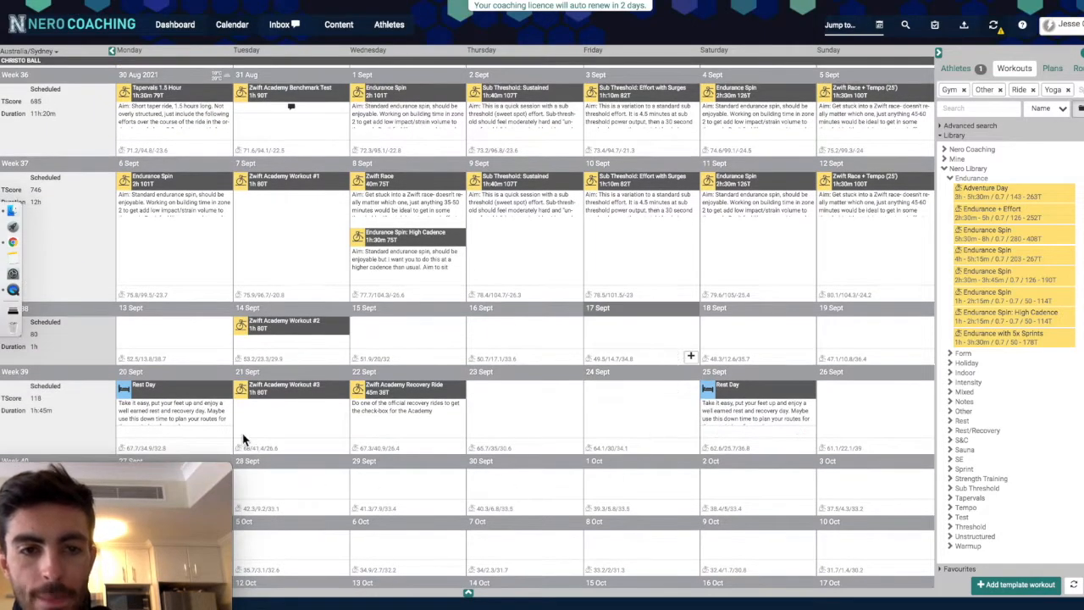
scroll(677, 421, "up", 1)
scroll(302, 346, "down", 1)
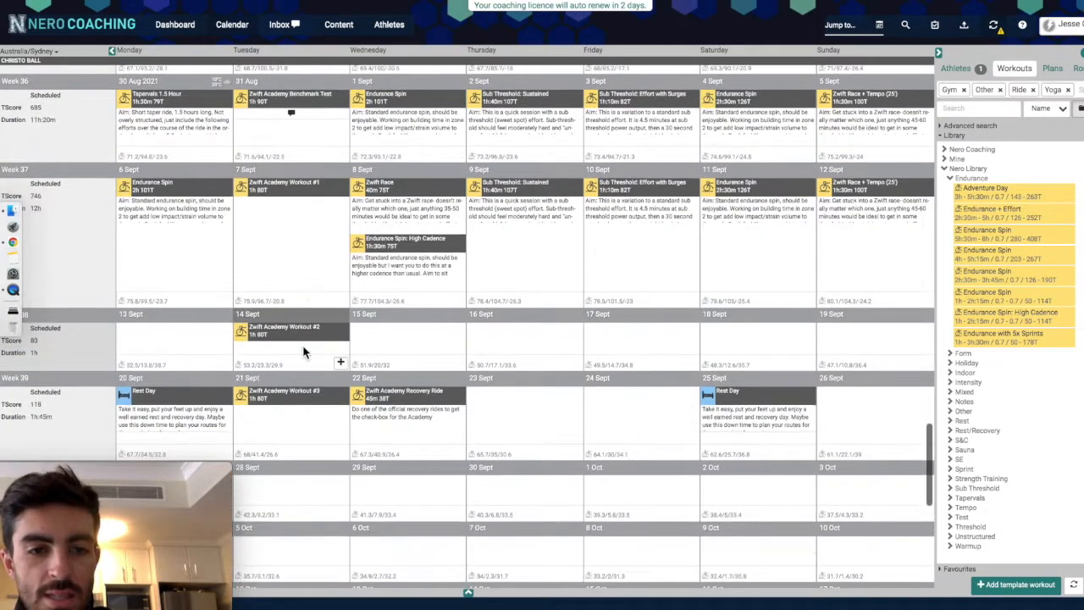
left_click(107, 364)
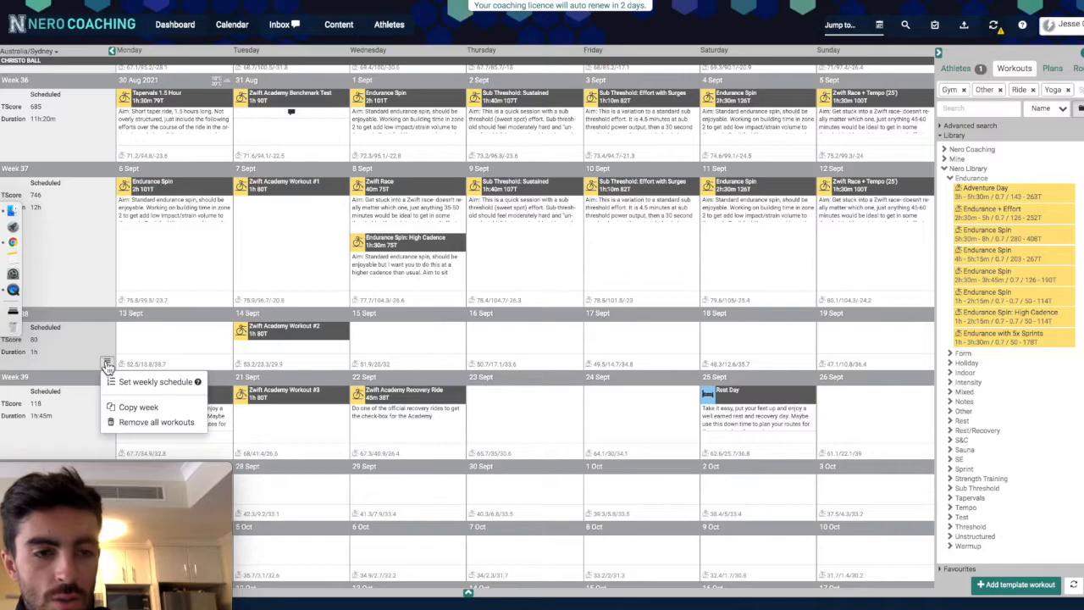
left_click(151, 323)
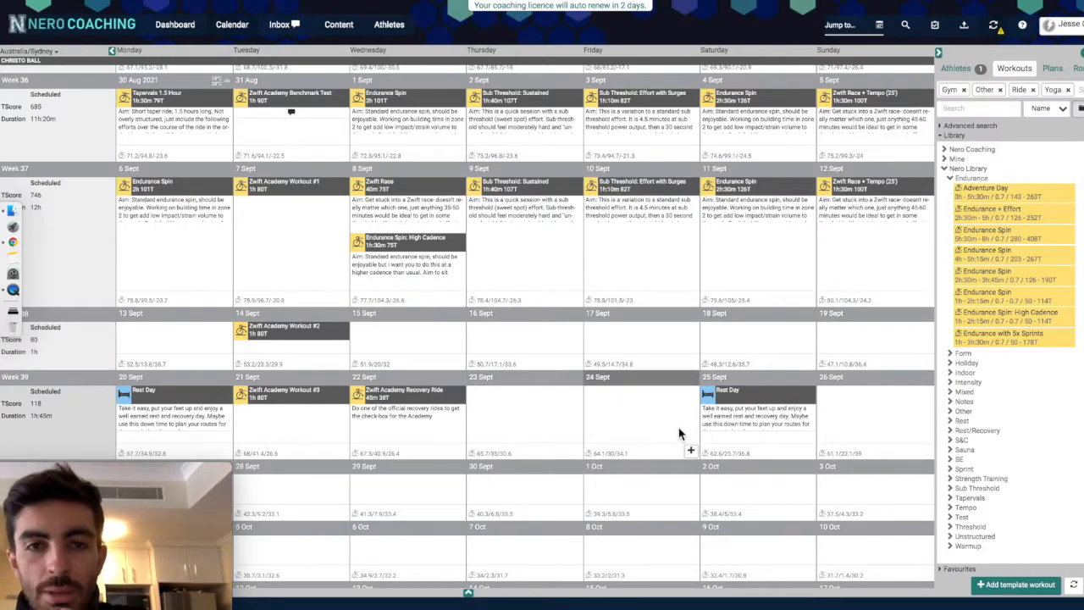
Copy the Zwift Race and the Endurance Spin: High Cadence from Wednesday 8 September to Wednesday 15 September
scroll(679, 434, "up", 1)
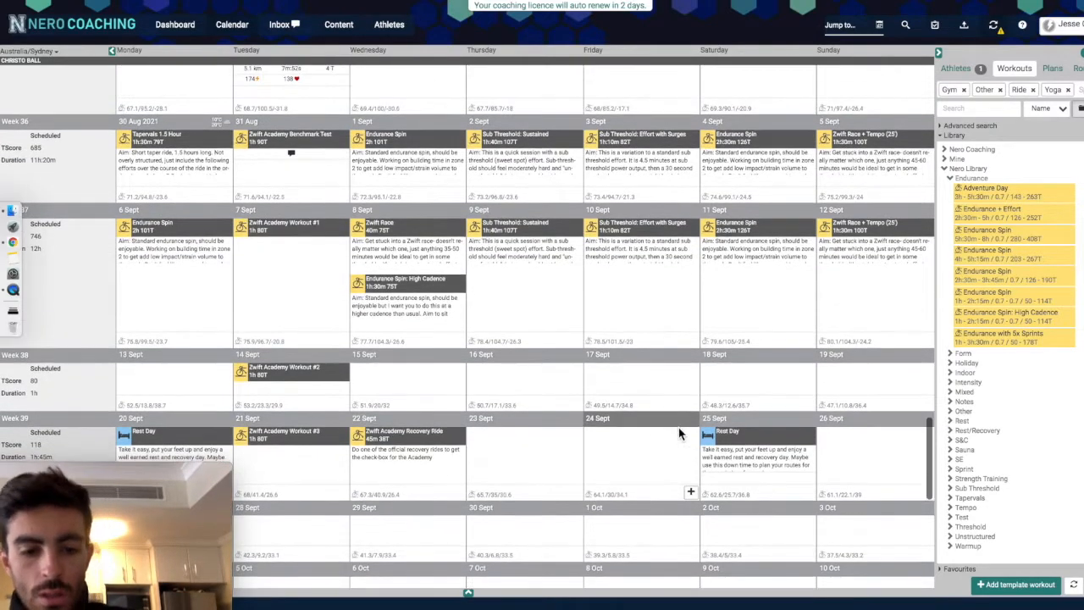
scroll(679, 433, "down", 1)
mouse_move(419, 242)
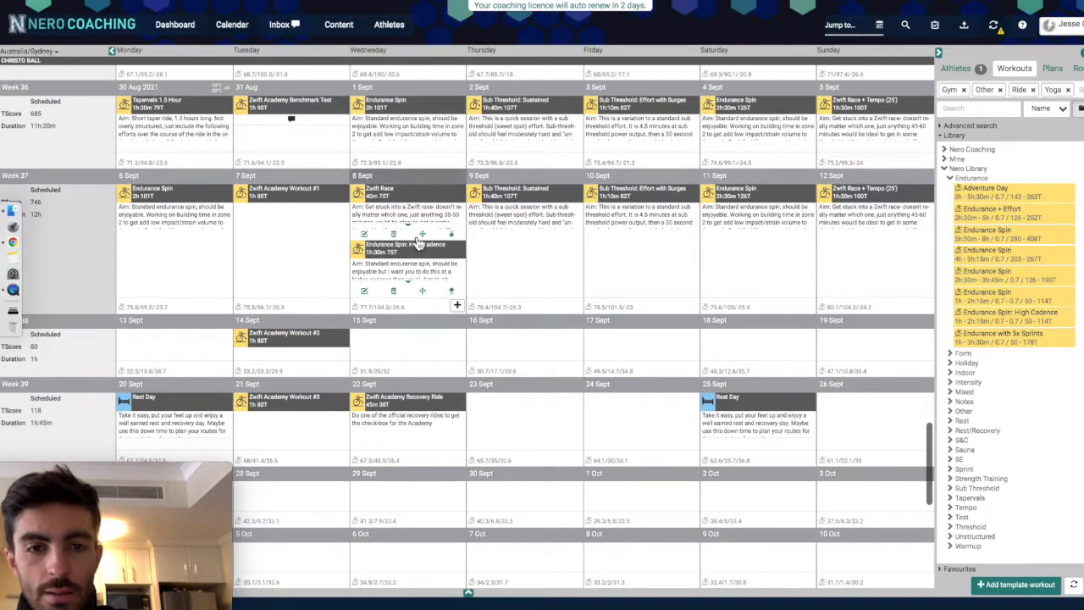
left_click_drag(421, 321, 423, 244)
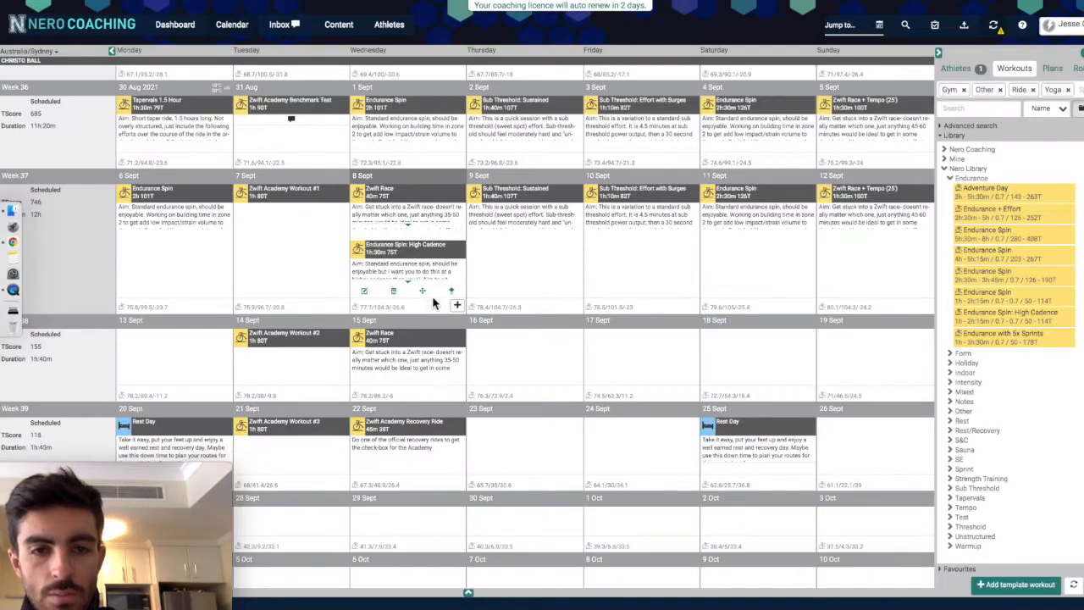
left_click_drag(419, 362, 411, 307)
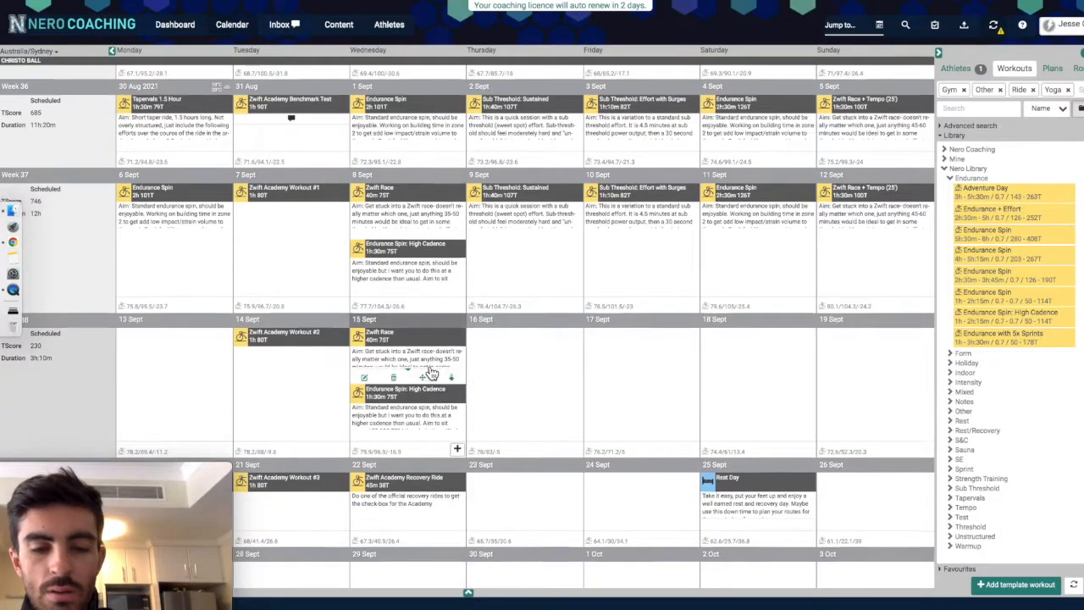
Add a 3h Endurance Spin from the Nero Library to Saturday 18 September
scroll(385, 339, "down", 1)
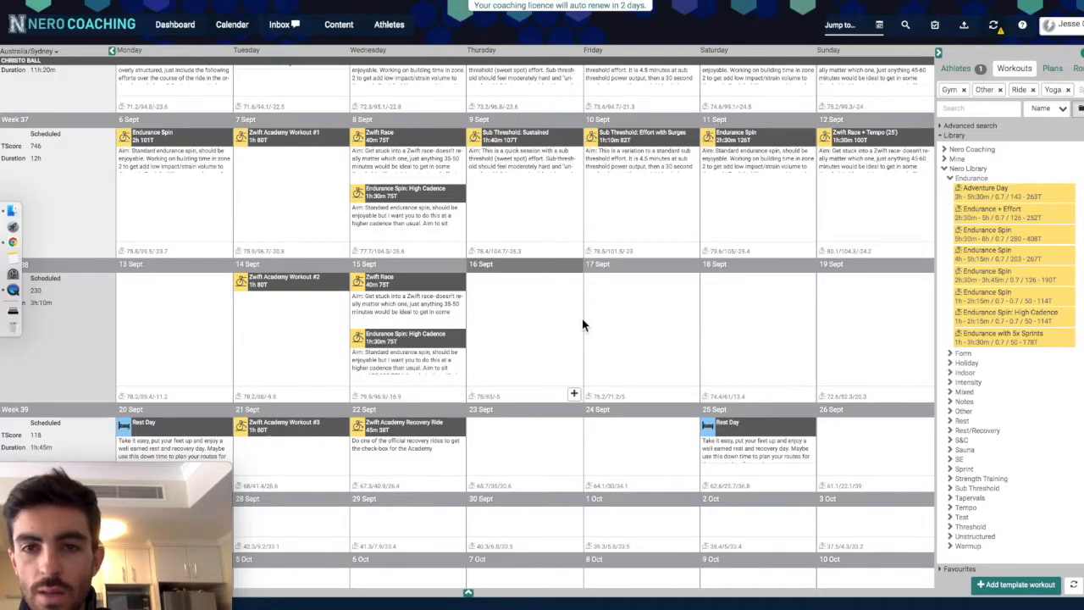
scroll(769, 231, "up", 1)
scroll(769, 232, "down", 1)
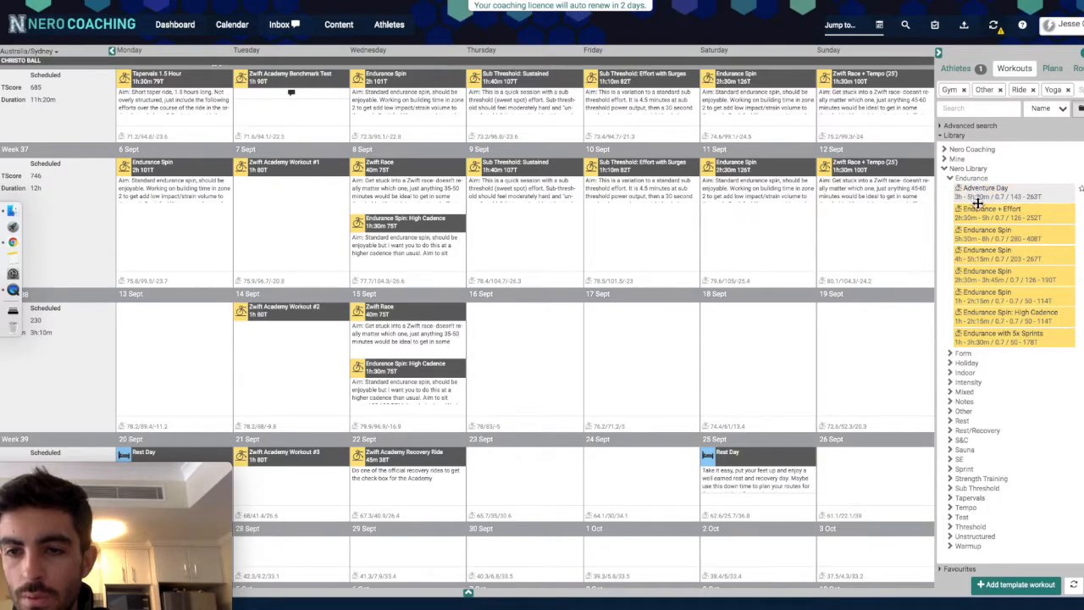
left_click_drag(1000, 281, 747, 344)
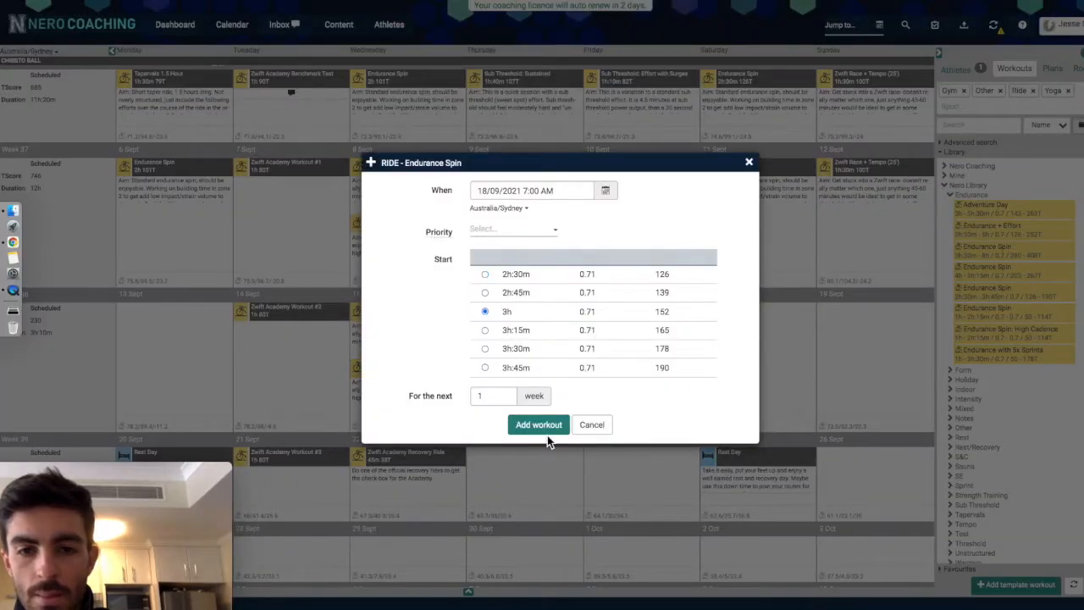
left_click(550, 425)
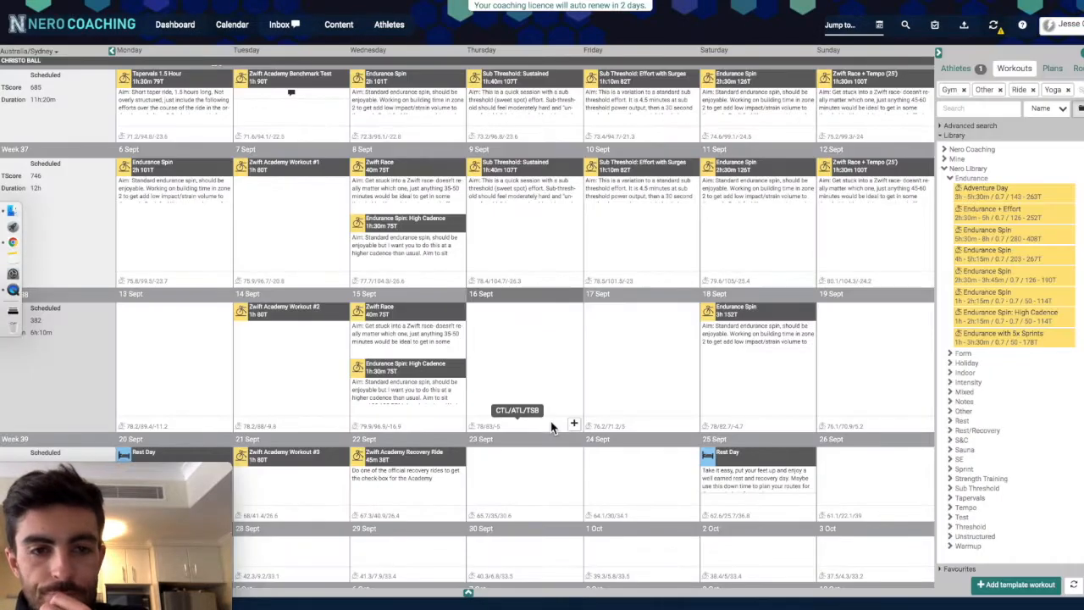
Copy the Sub Threshold: Effort with Surges session from Friday 10 September to Friday 17 September
scroll(631, 352, "up", 3)
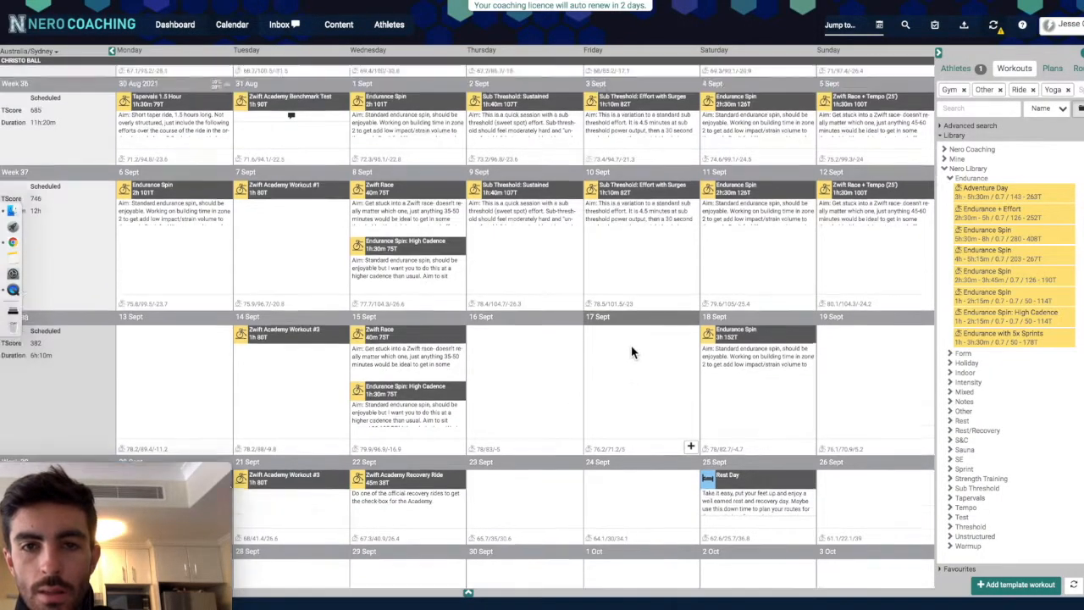
scroll(632, 352, "down", 2)
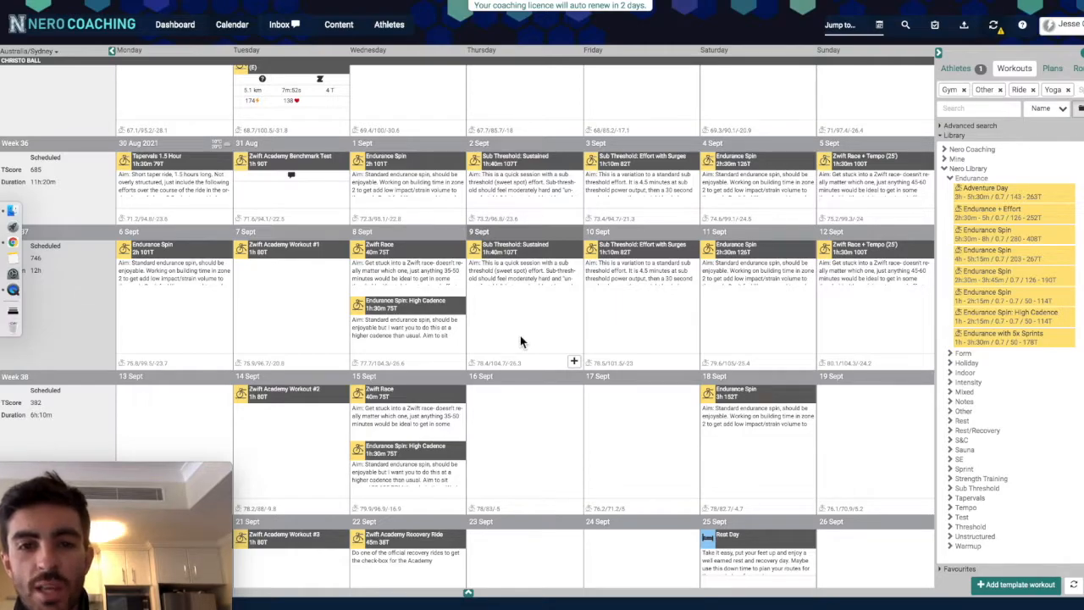
scroll(520, 335, "up", 3)
scroll(659, 301, "up", 5)
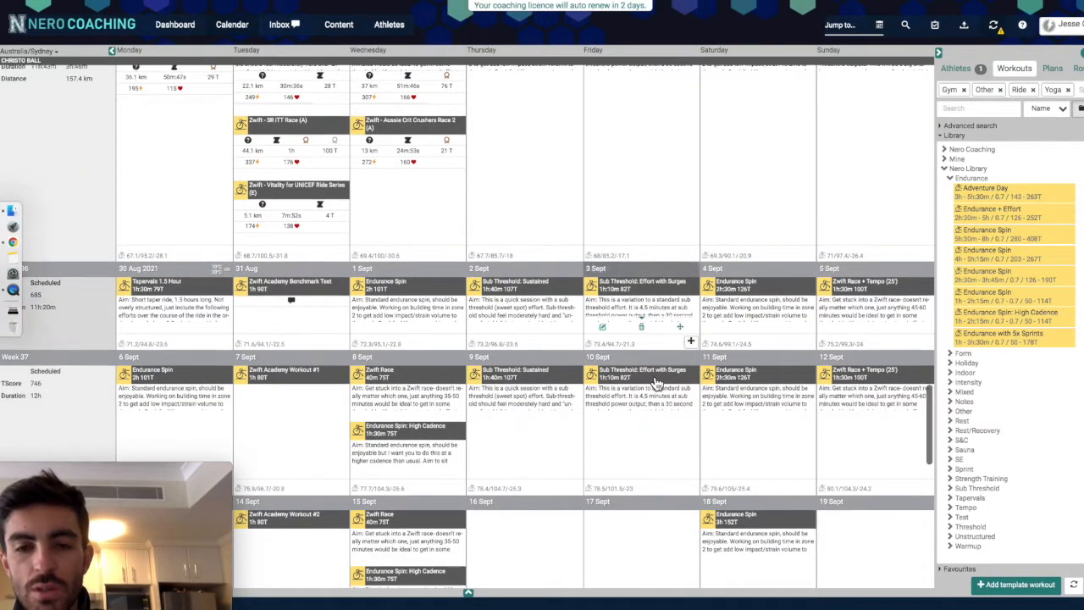
scroll(655, 373, "up", 10)
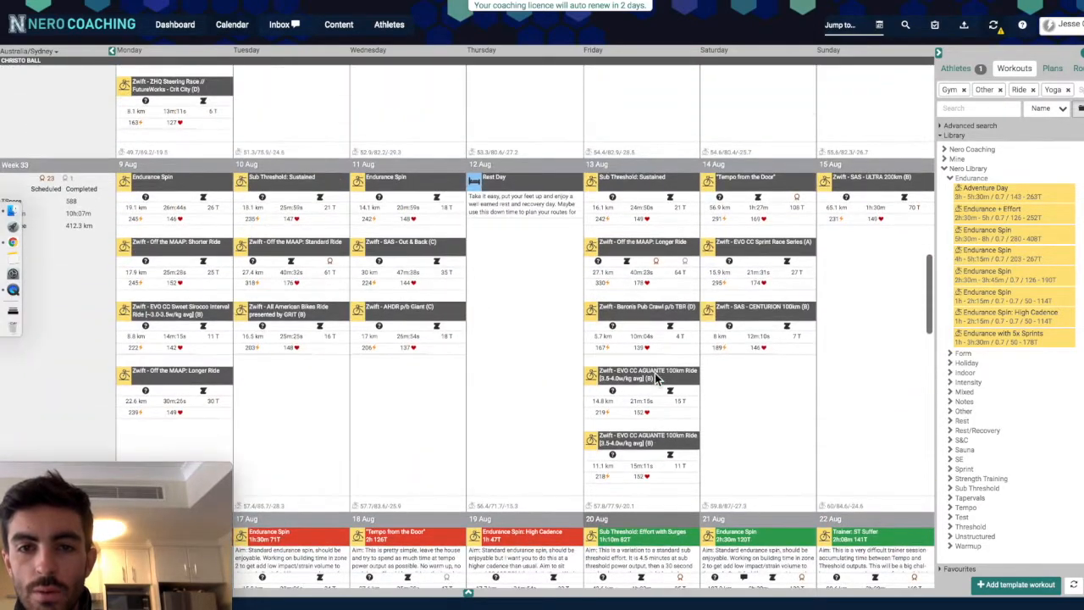
scroll(655, 377, "down", 10)
scroll(668, 339, "down", 9)
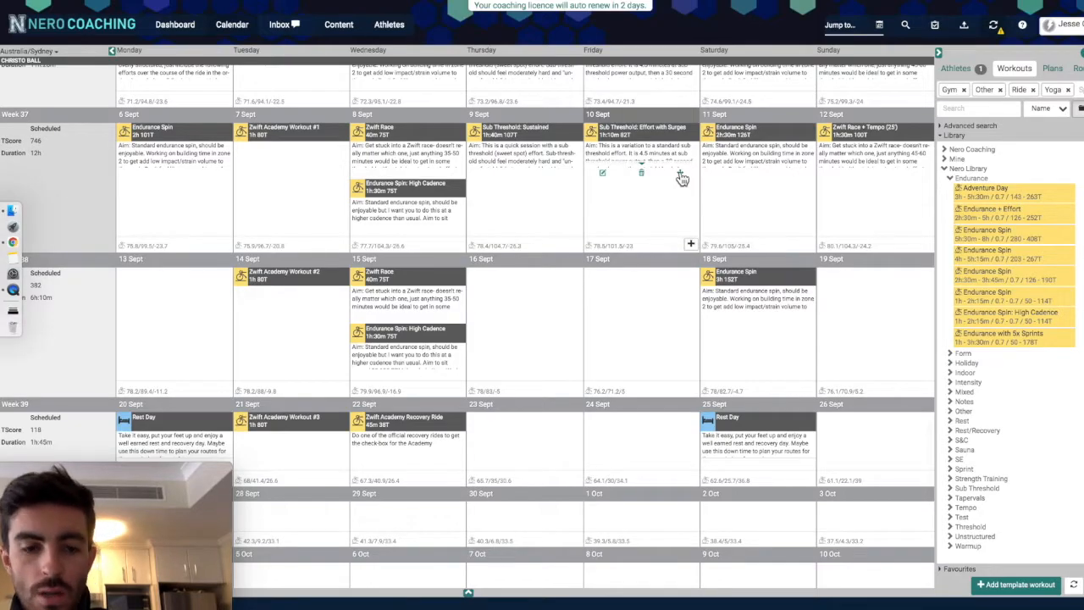
left_click_drag(660, 357, 650, 331)
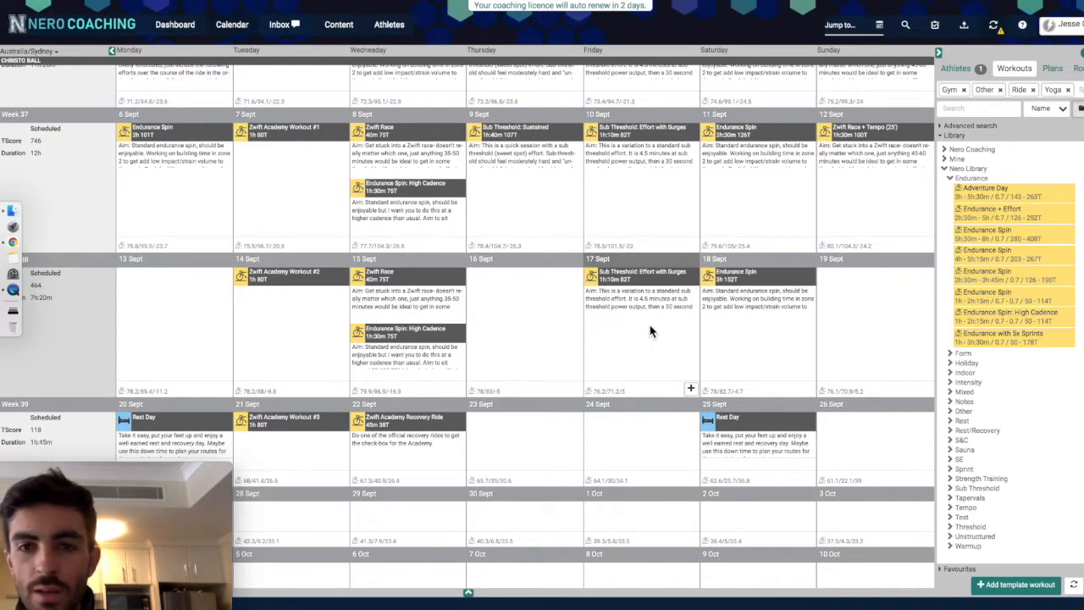
Compare the week 38 plan with the sessions in weeks 36 and 37, and collapse the Endurance workout folder
scroll(650, 331, "up", 1)
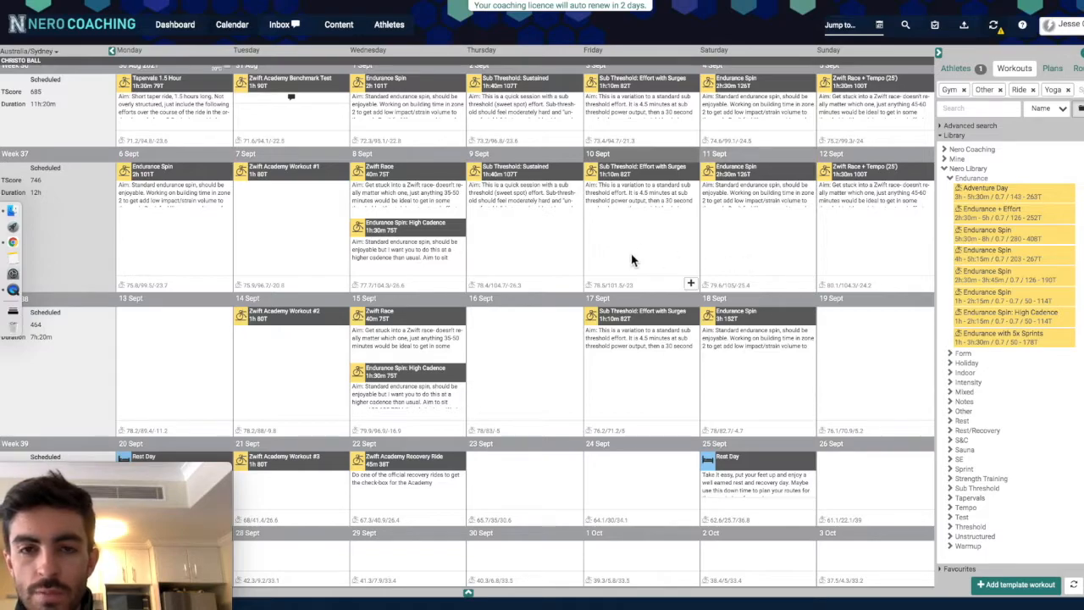
scroll(631, 260, "up", 1)
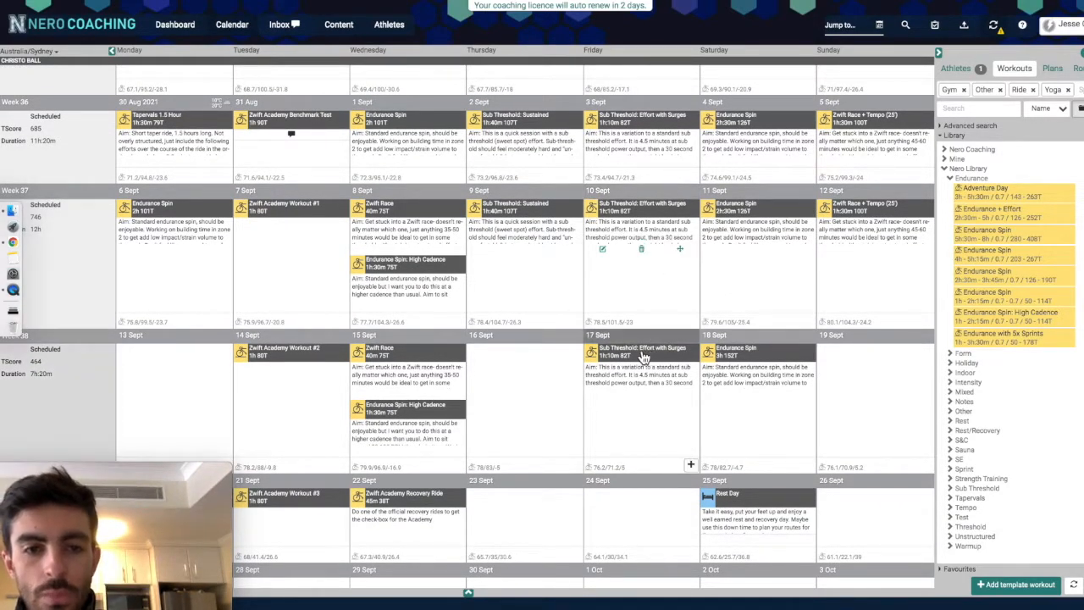
scroll(641, 359, "down", 3)
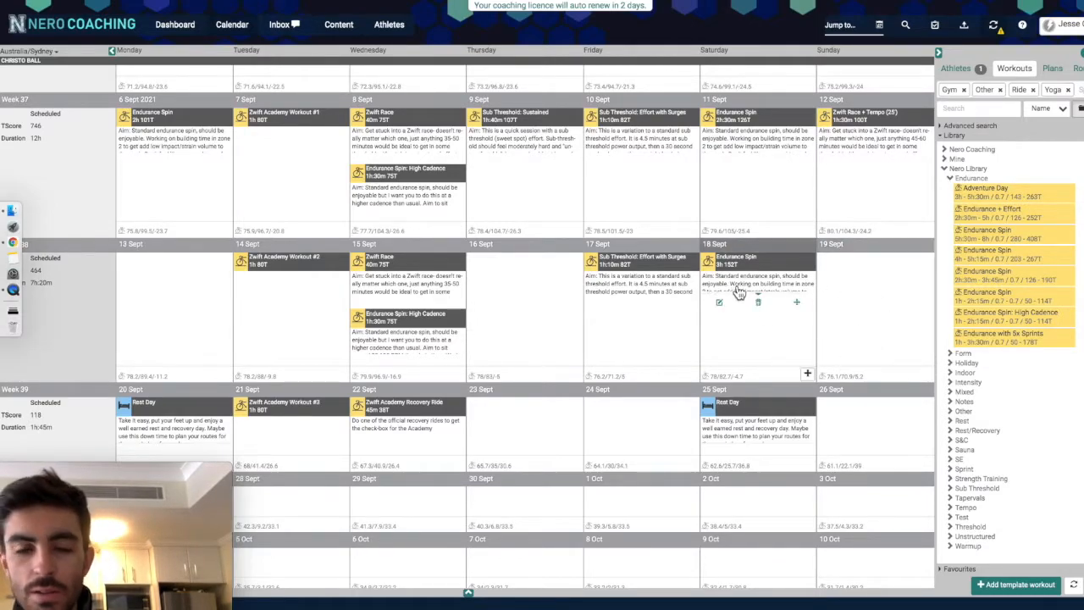
left_click(970, 179)
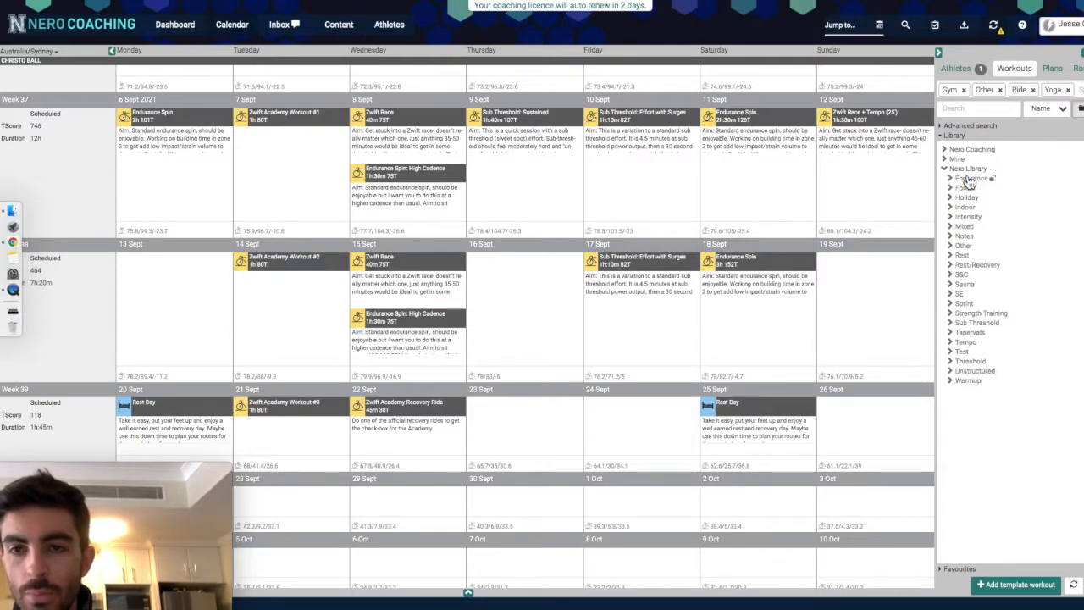
scroll(618, 169, "up", 1)
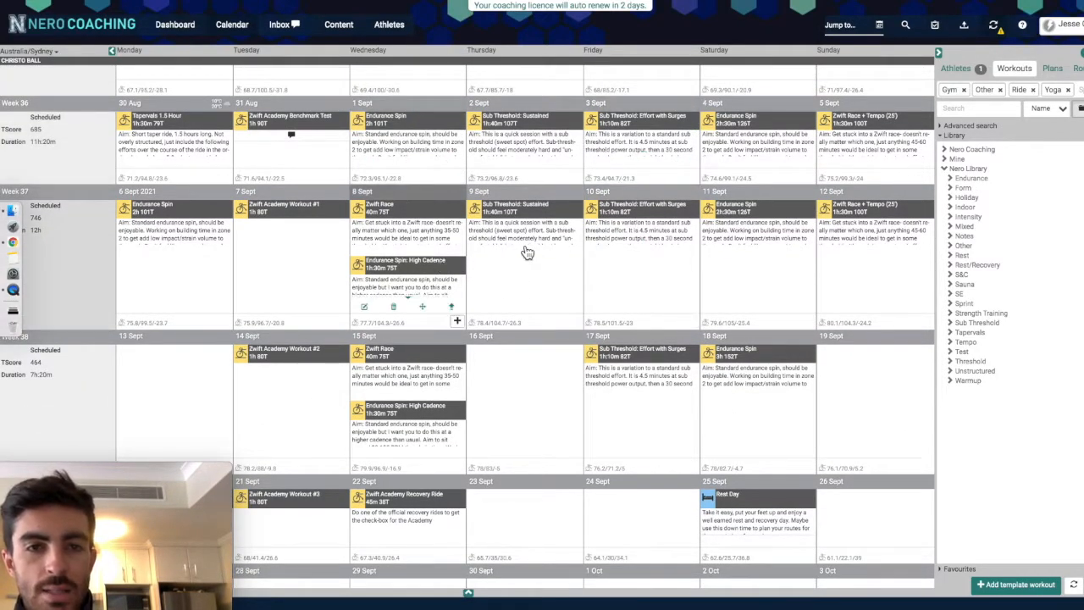
scroll(528, 252, "up", 1)
scroll(528, 252, "down", 1)
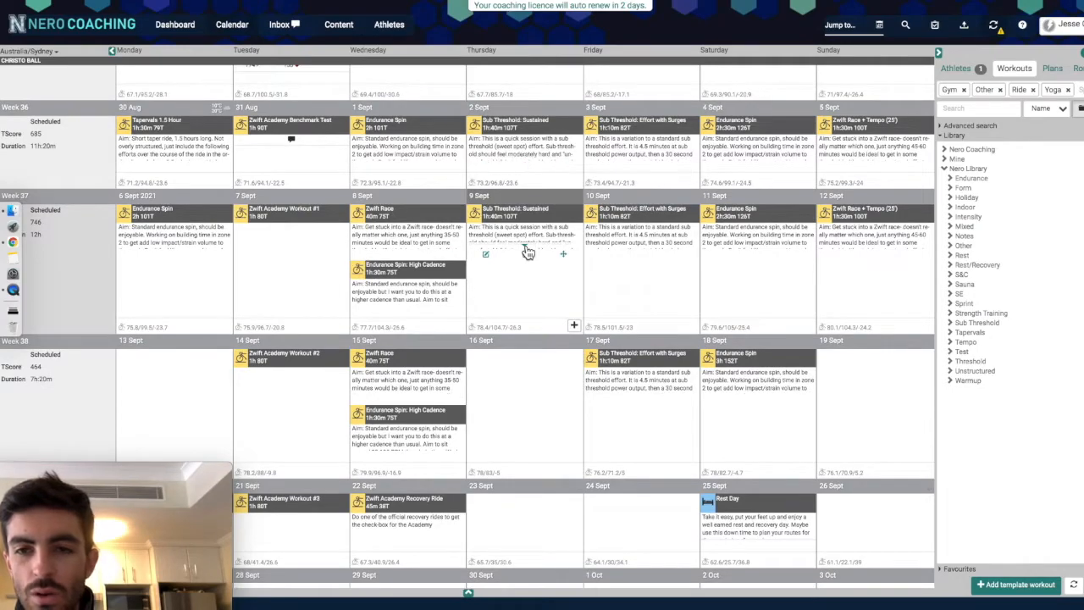
scroll(835, 307, "down", 1)
scroll(627, 303, "down", 1)
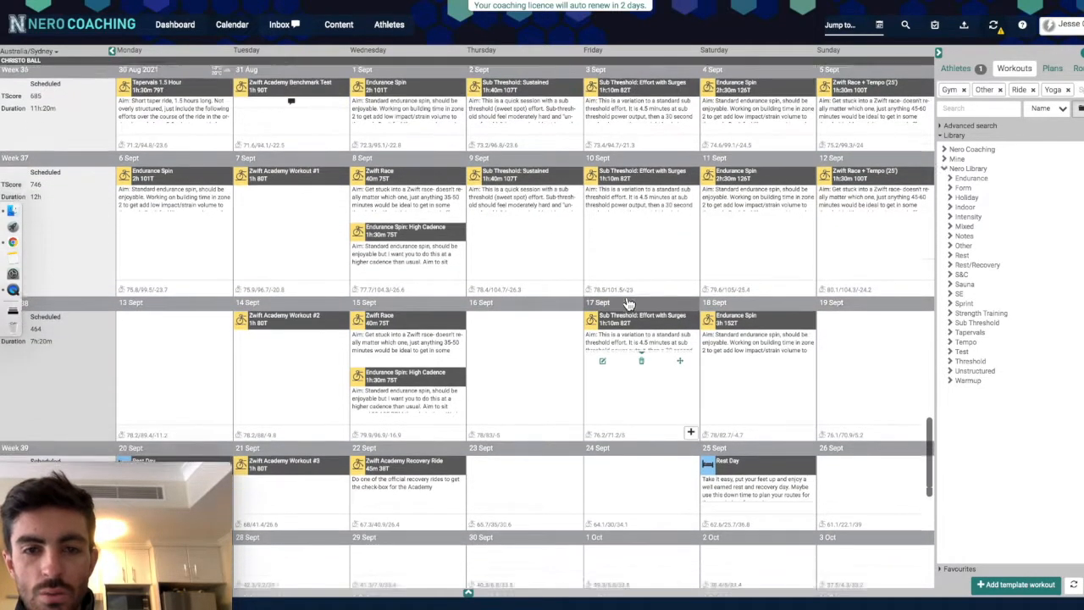
scroll(627, 303, "up", 1)
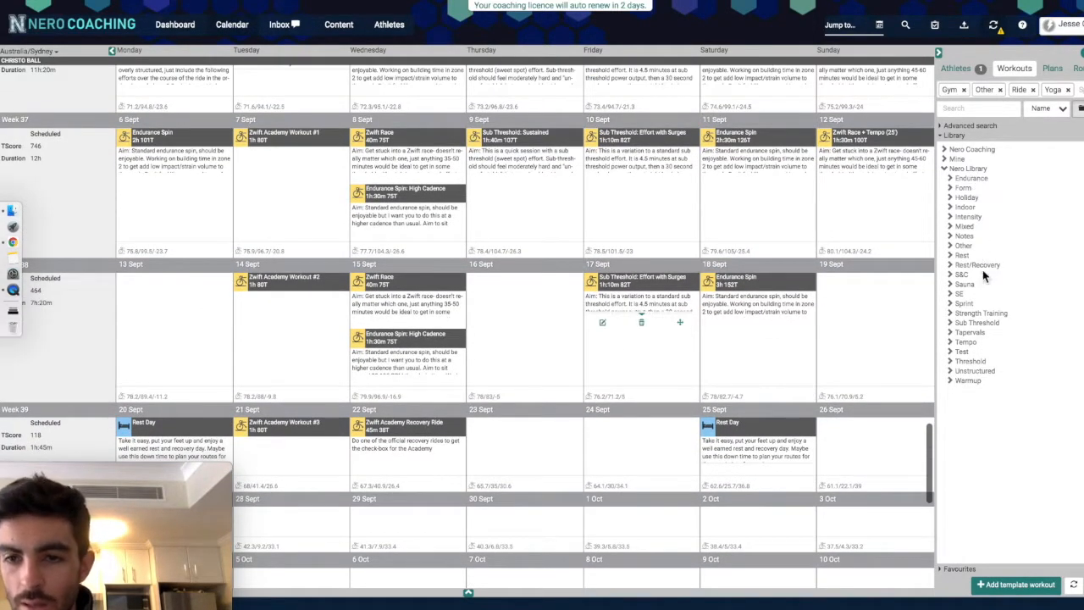
Add a 3h Ride with 2x max hill climbs from the Nero Library's Threshold workouts to Sunday 19 September
left_click(973, 363)
scroll(974, 364, "down", 5)
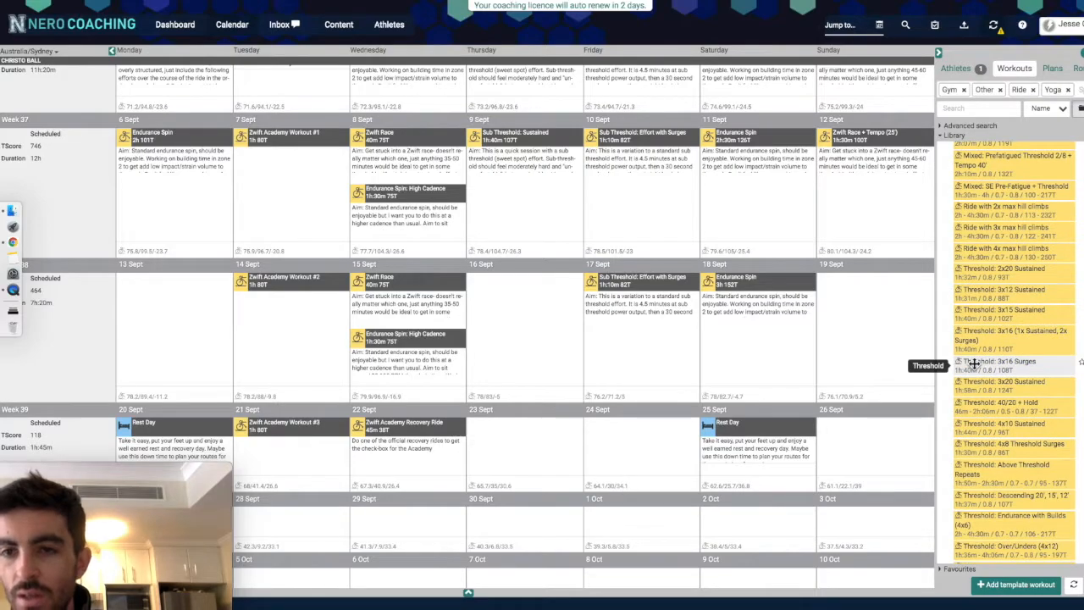
scroll(975, 365, "down", 1)
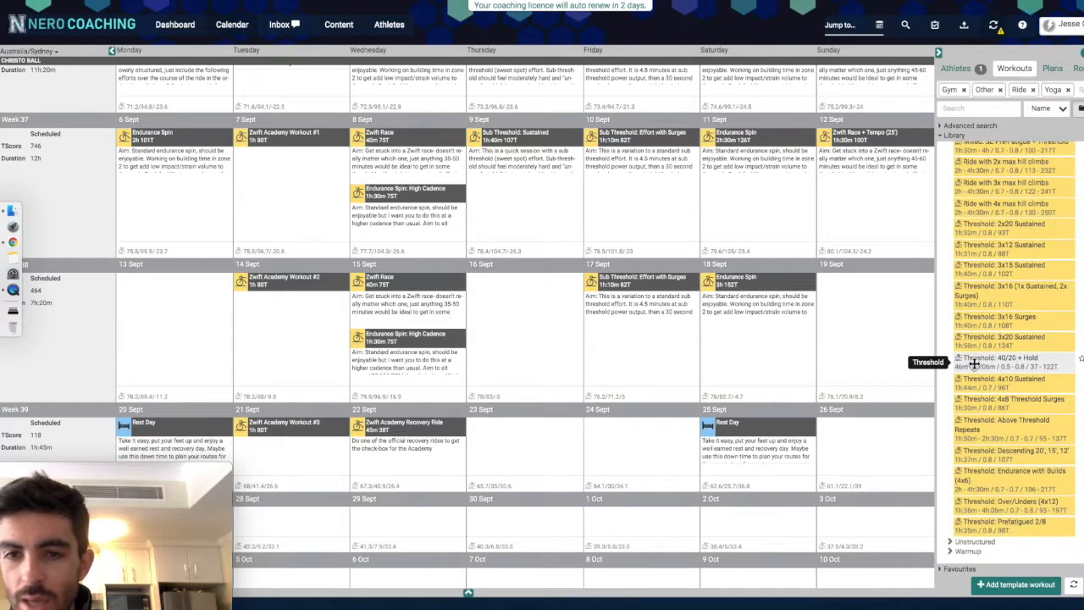
scroll(788, 315, "up", 3)
scroll(789, 315, "up", 1)
scroll(788, 315, "down", 1)
scroll(788, 315, "up", 2)
scroll(789, 316, "down", 2)
scroll(788, 315, "down", 1)
scroll(881, 424, "down", 2)
scroll(876, 413, "down", 1)
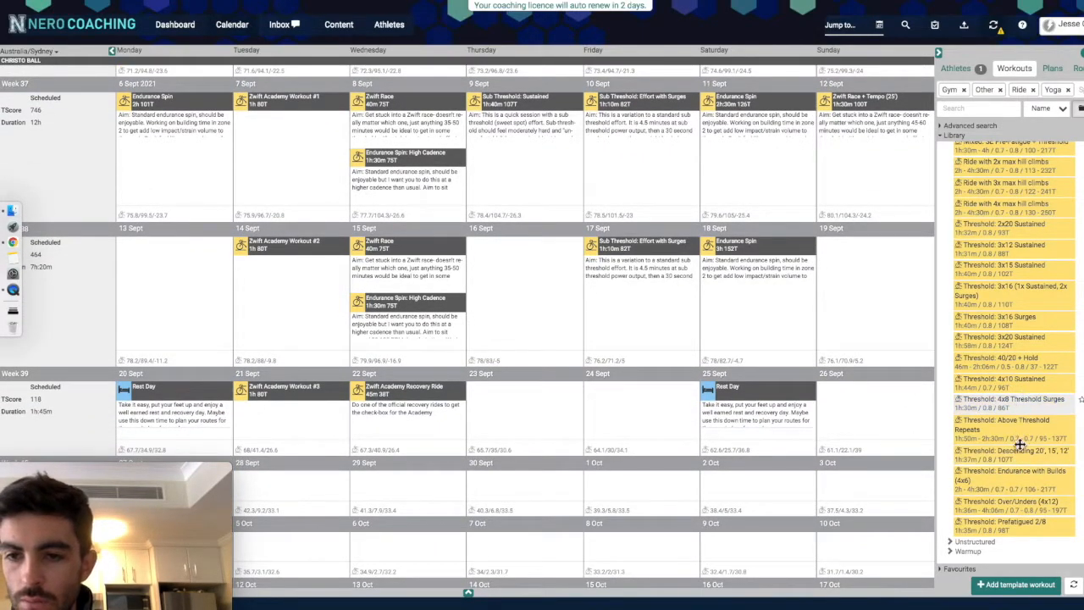
scroll(1021, 320, "up", 3)
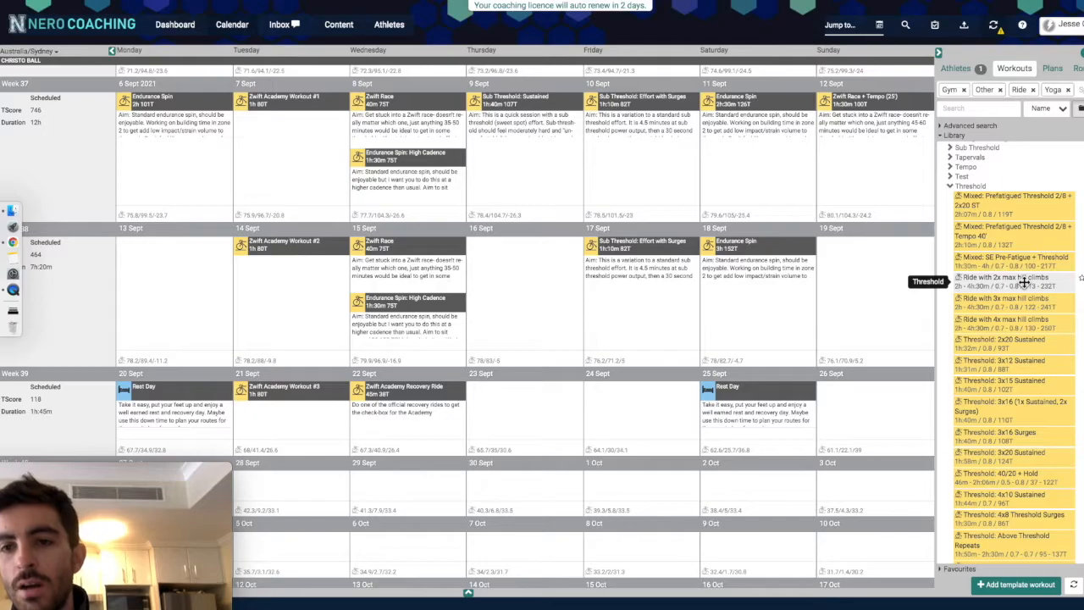
left_click_drag(1026, 283, 866, 261)
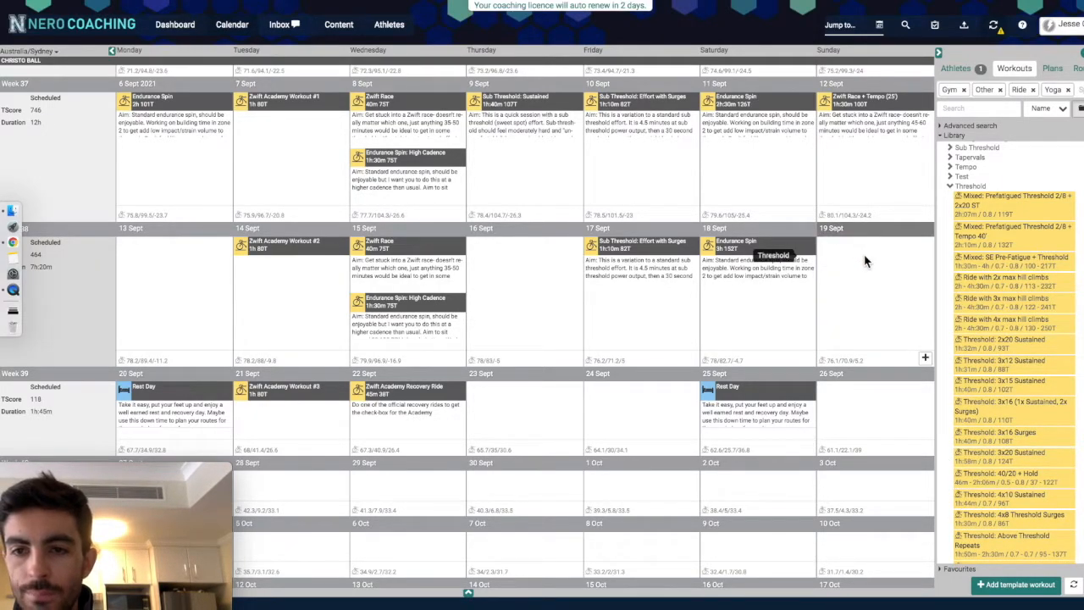
left_click_drag(865, 257, 865, 257)
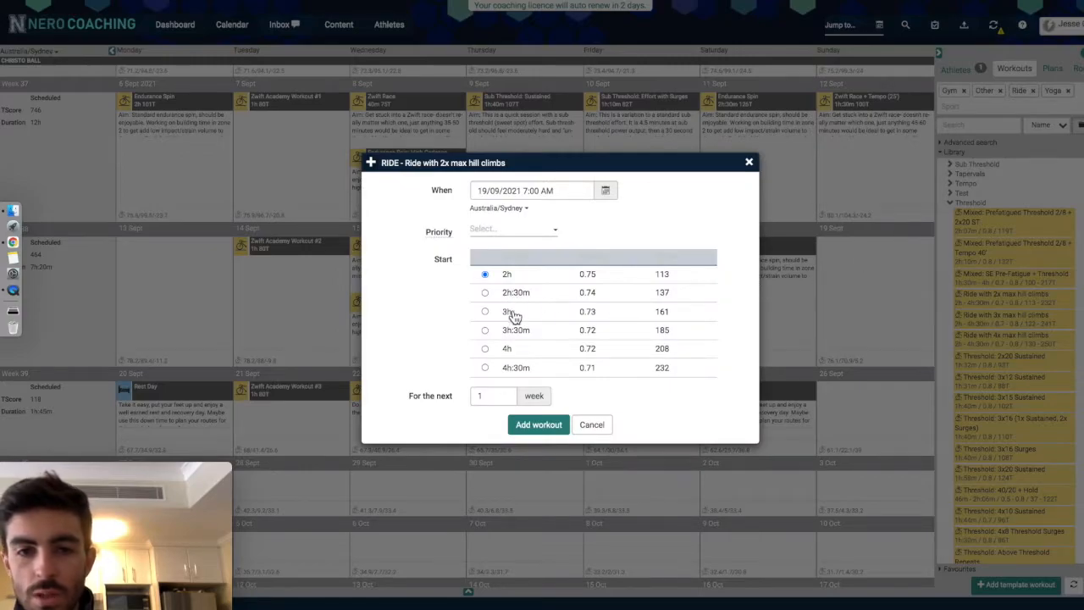
left_click(542, 426)
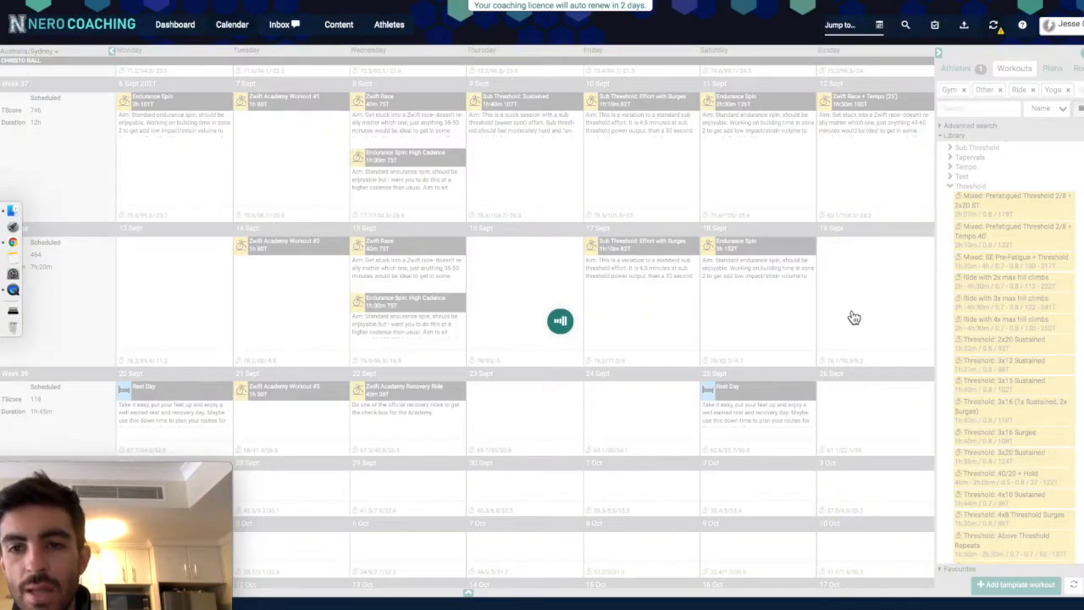
Compare the week 38 plan with the sessions in weeks 35 to 37 and check which days are still empty
scroll(859, 258, "down", 3)
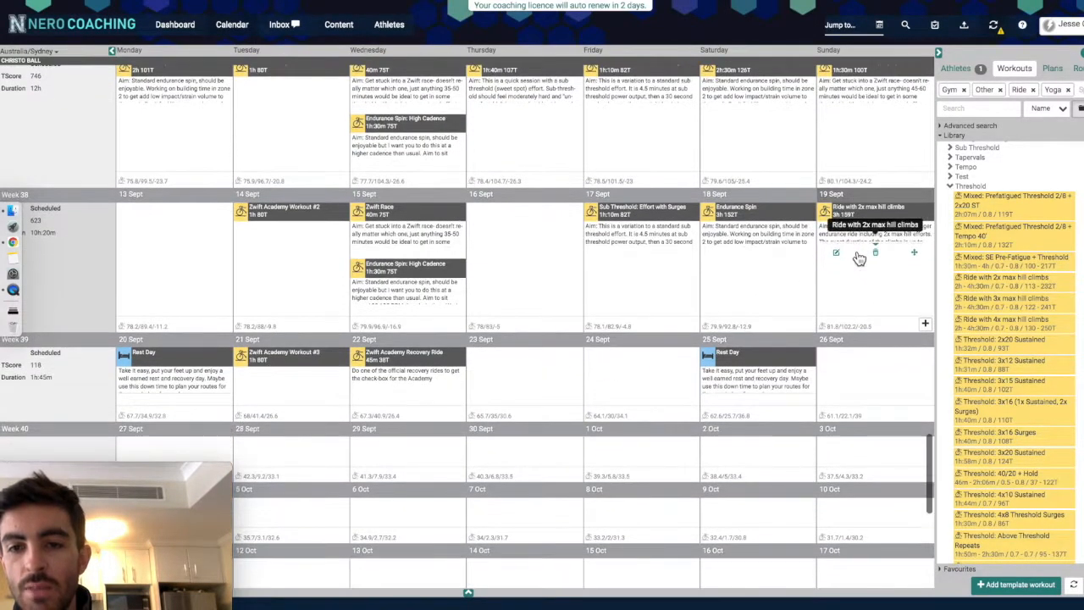
scroll(856, 375, "up", 4)
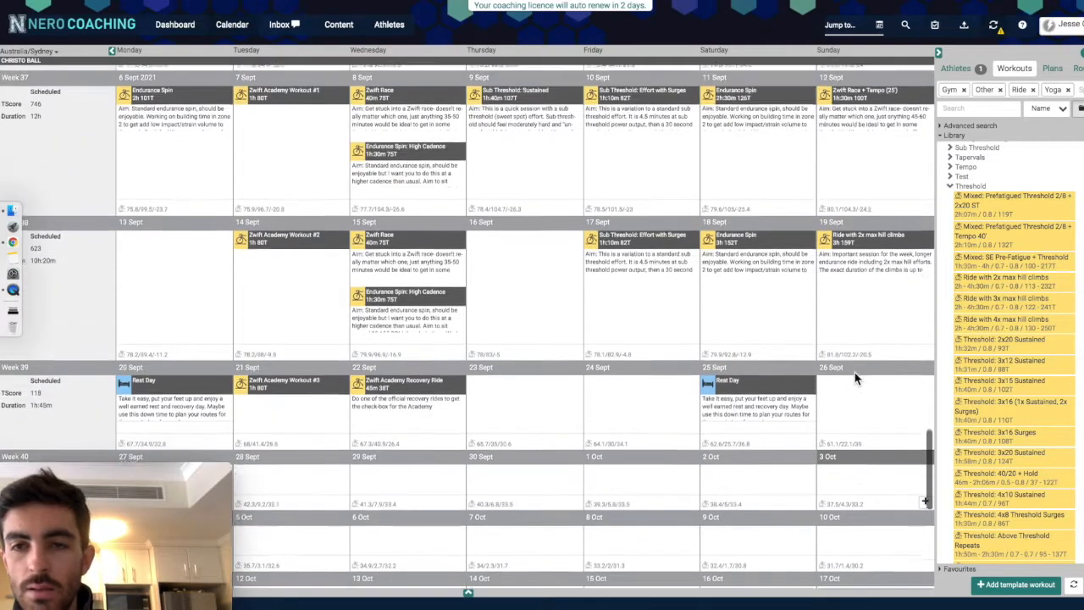
scroll(858, 365, "up", 1)
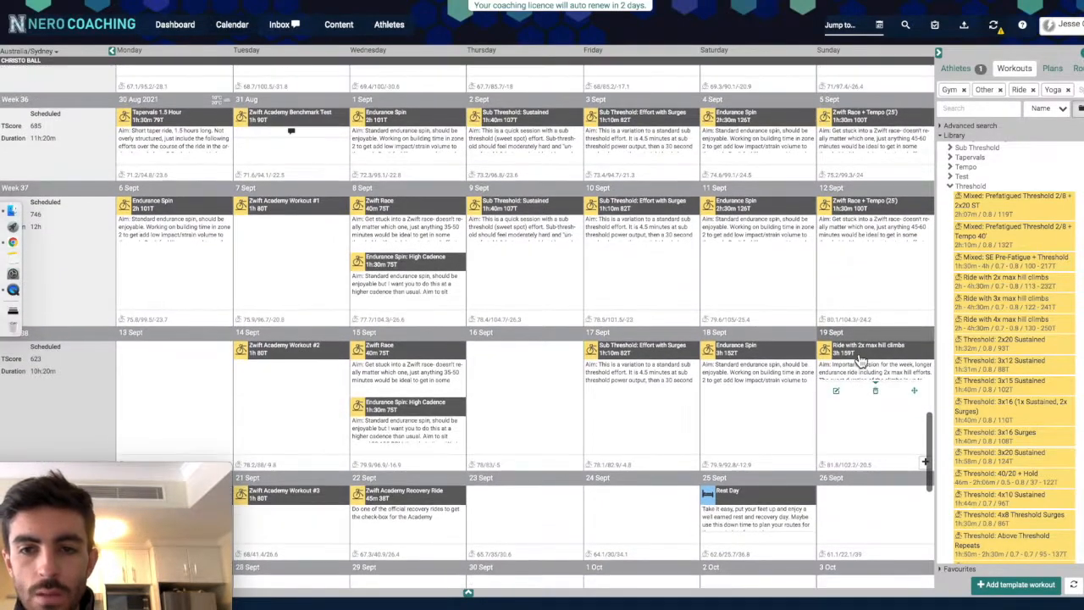
scroll(567, 395, "down", 2)
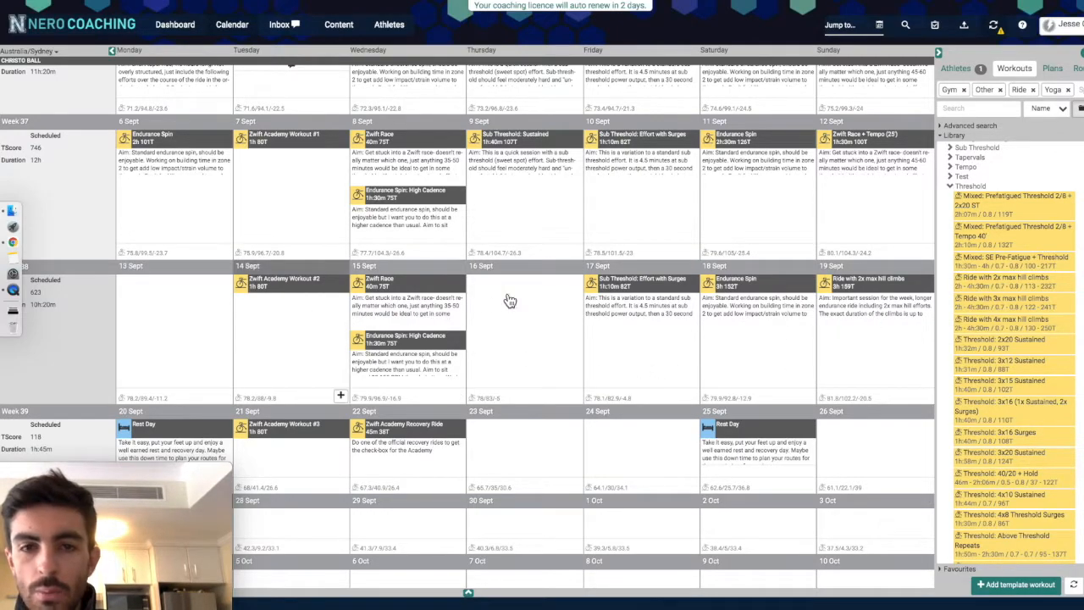
scroll(67, 350, "up", 1)
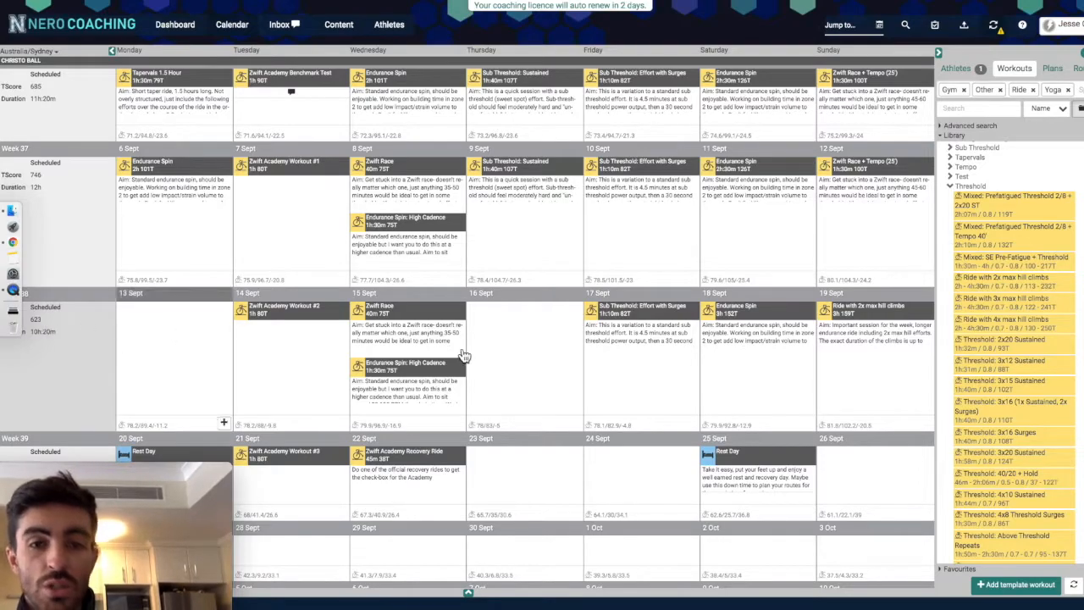
scroll(480, 347, "up", 4)
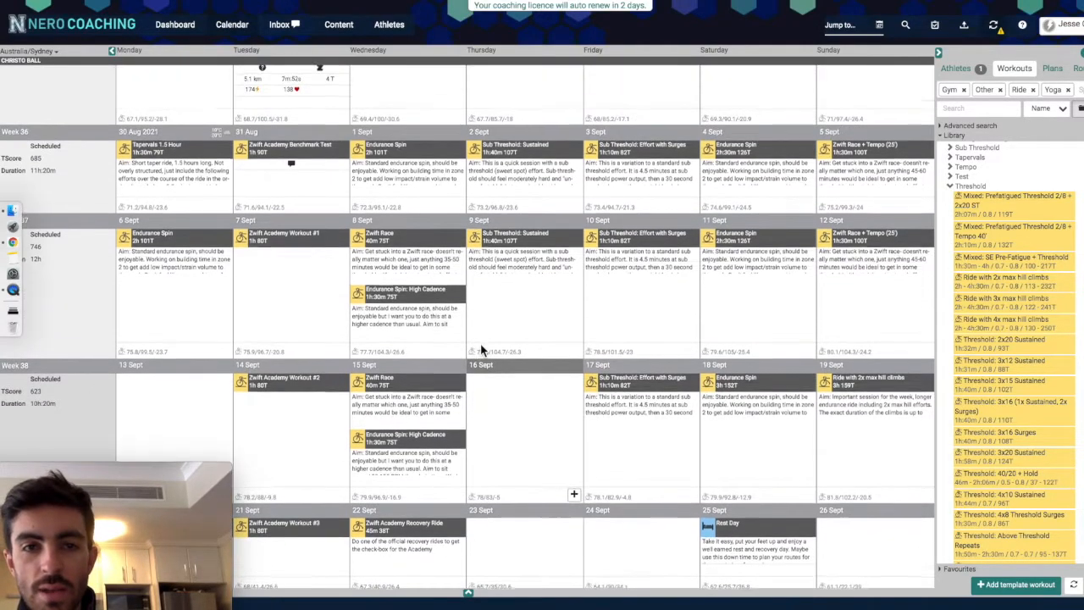
scroll(480, 344, "up", 4)
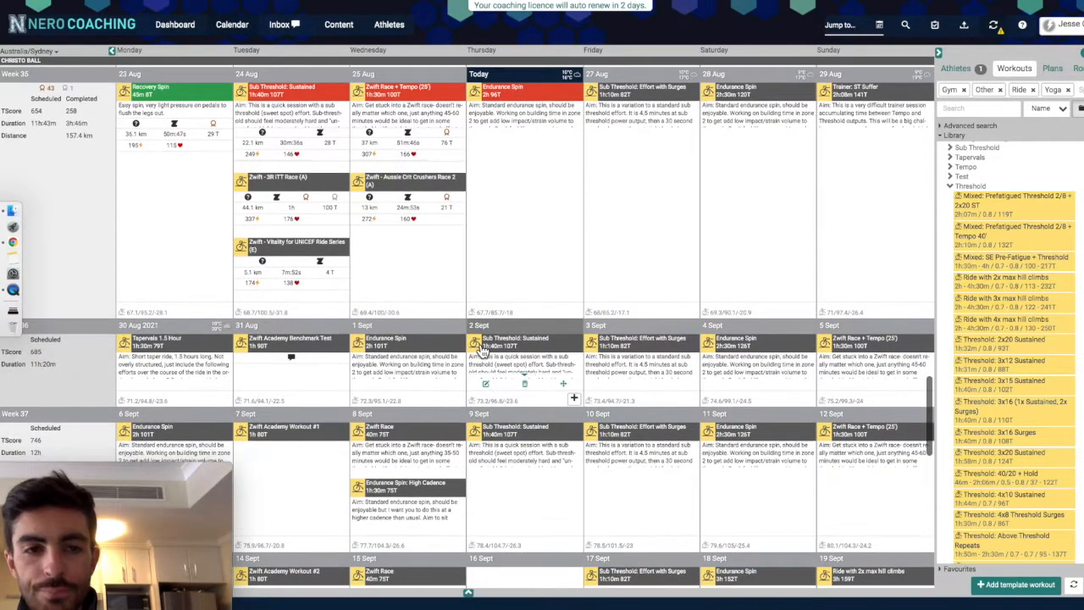
scroll(567, 227, "down", 7)
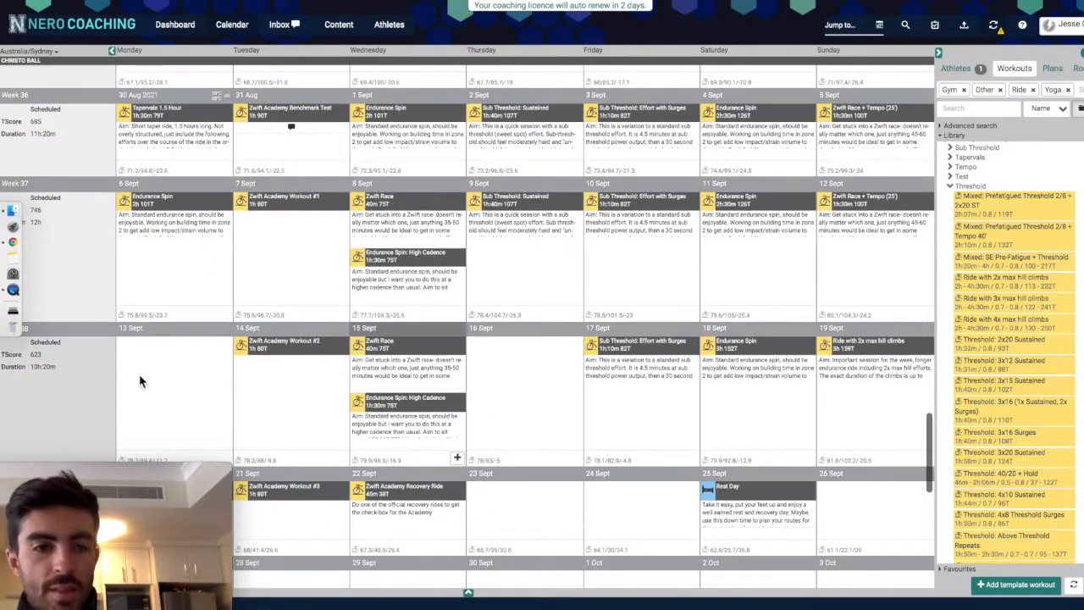
scroll(163, 364, "down", 1)
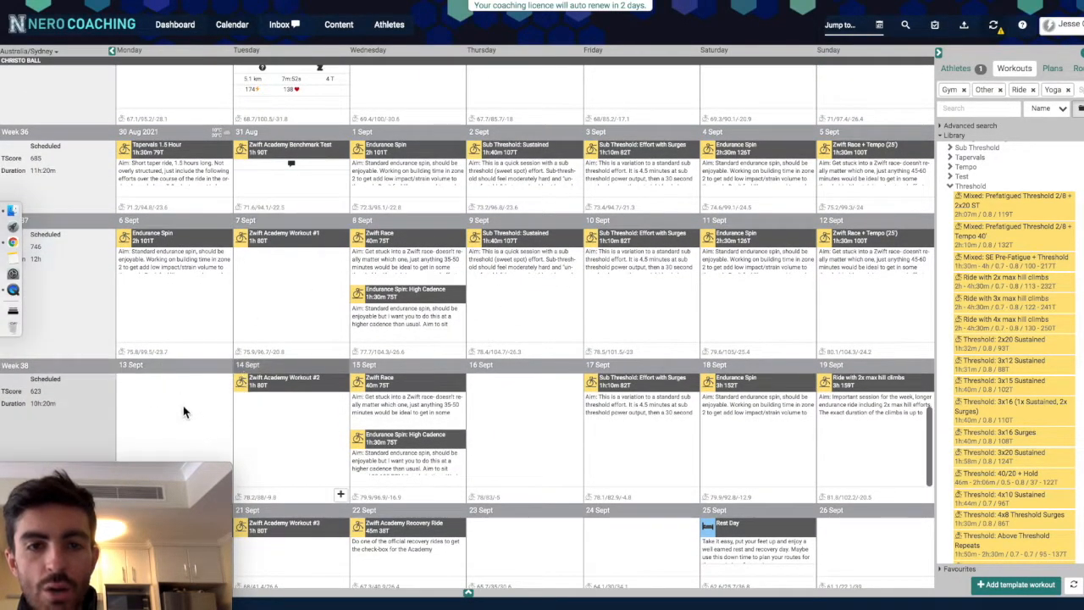
Copy the 2h Endurance Spin from Monday 6 September to Monday 13 September
scroll(183, 371, "up", 2)
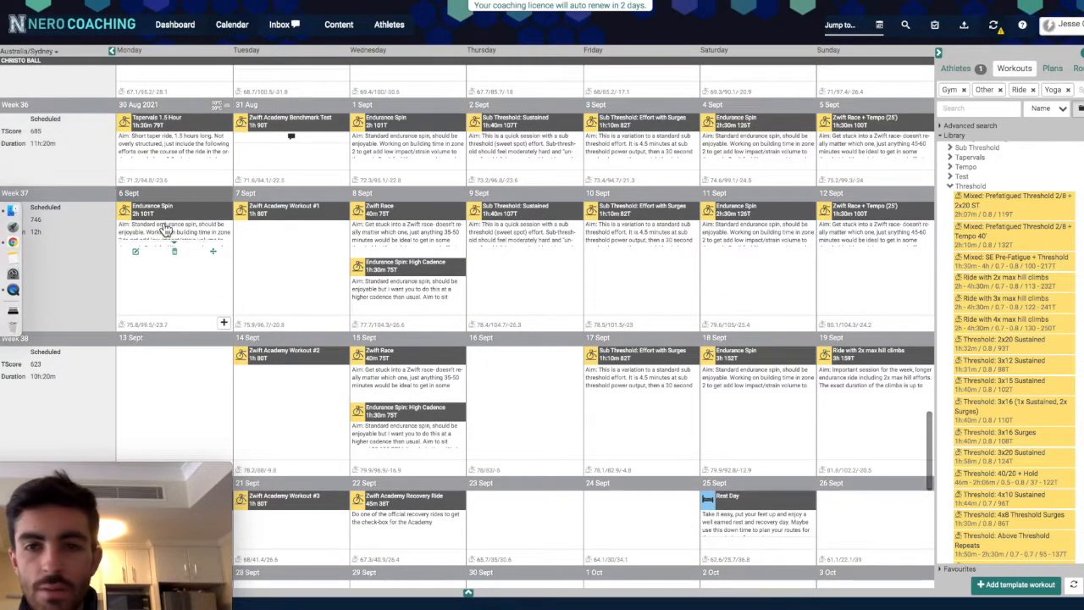
scroll(207, 223, "down", 2)
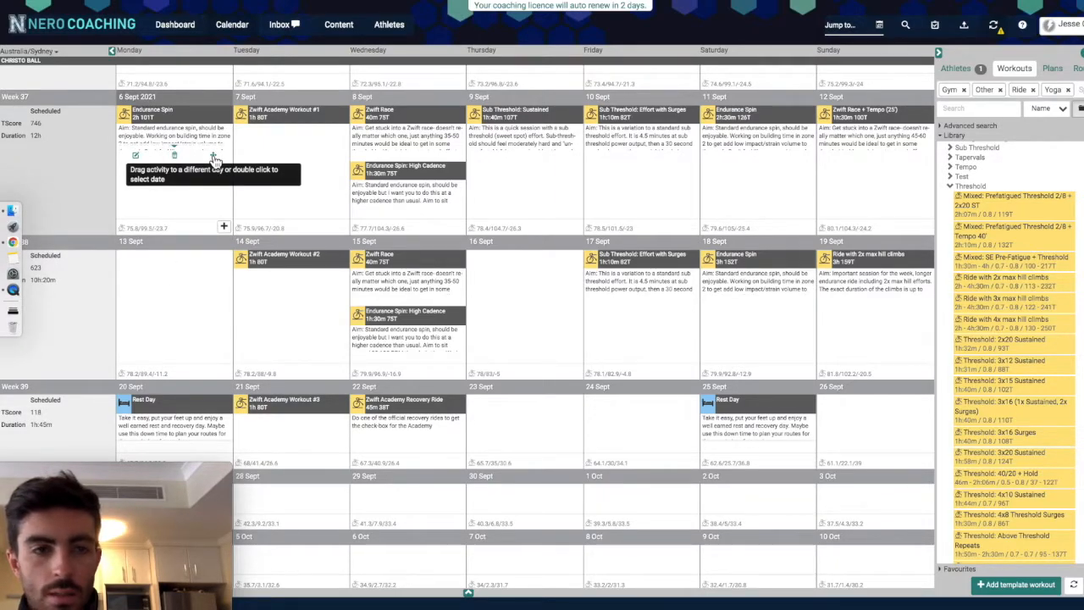
scroll(211, 195, "up", 2)
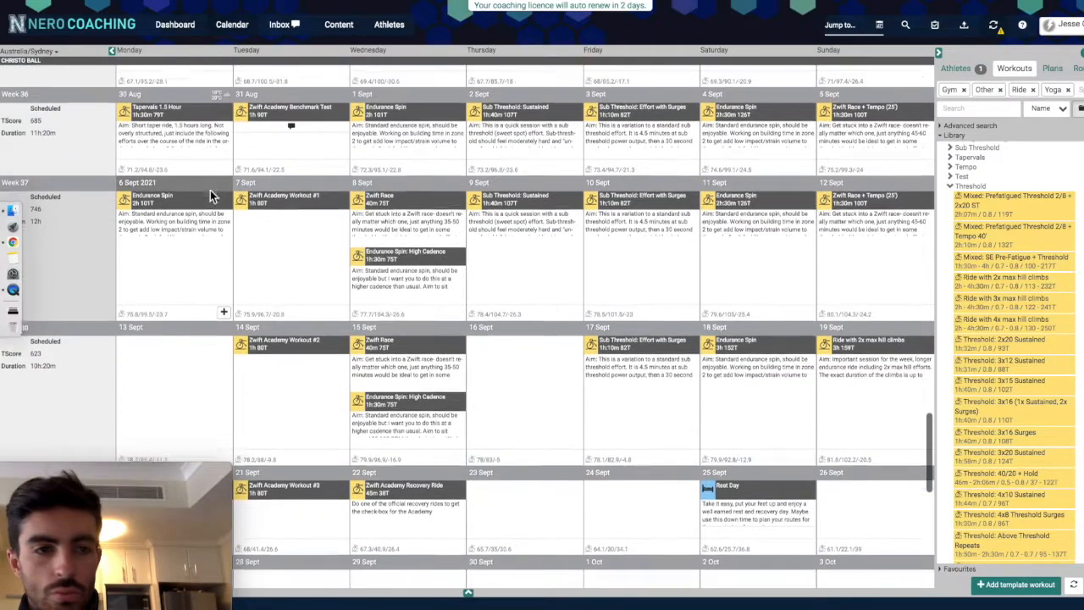
scroll(211, 192, "down", 2)
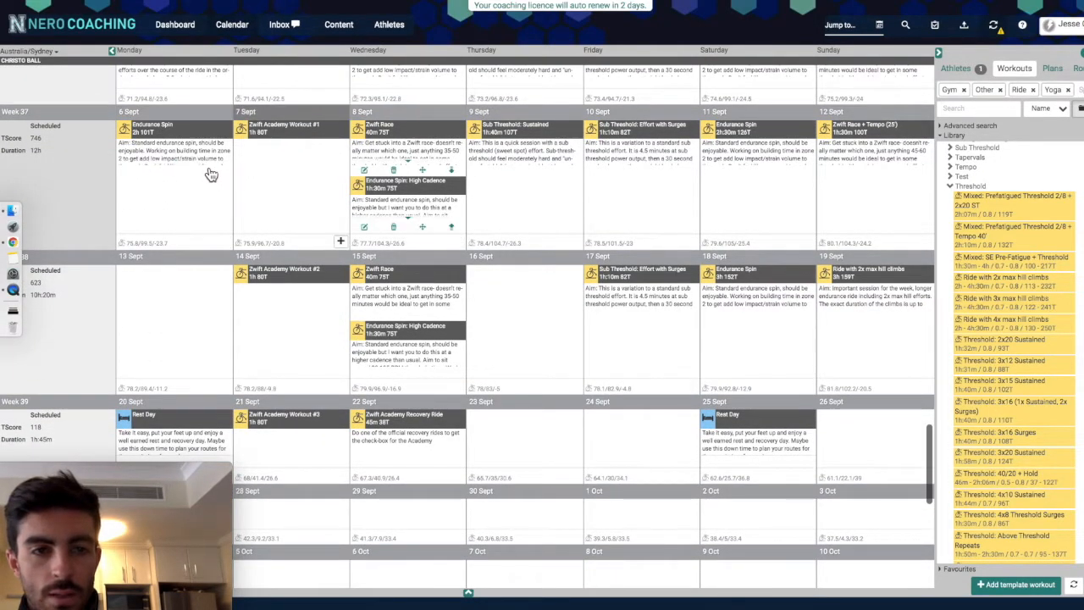
left_click_drag(216, 173, 187, 305)
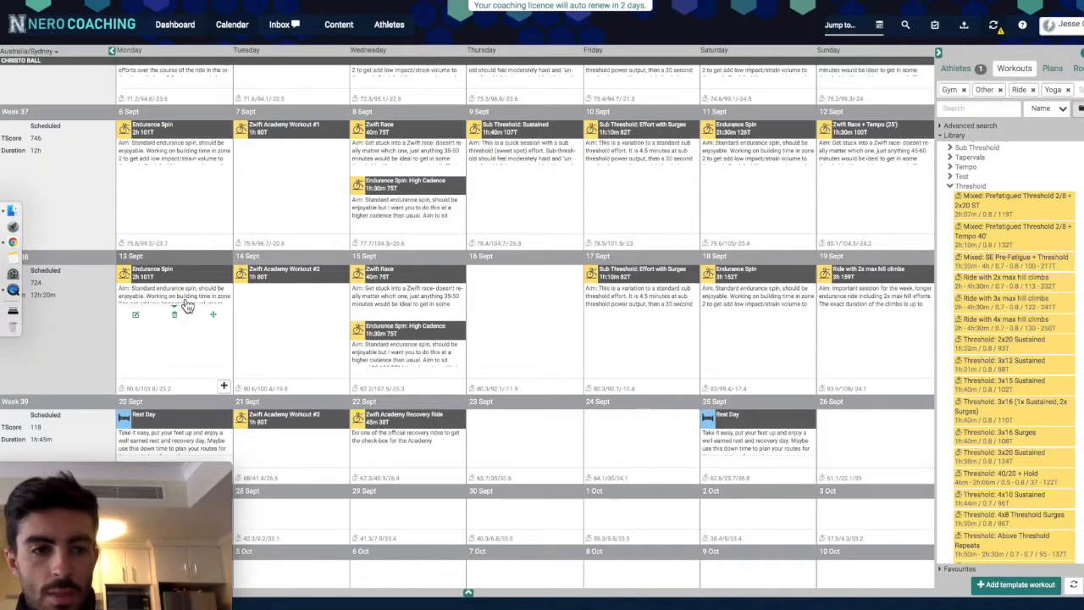
Add a 2h "Tempo from the Door" ride from the Nero Library's Tempo workouts to Thursday 16 September
scroll(187, 306, "down", 1)
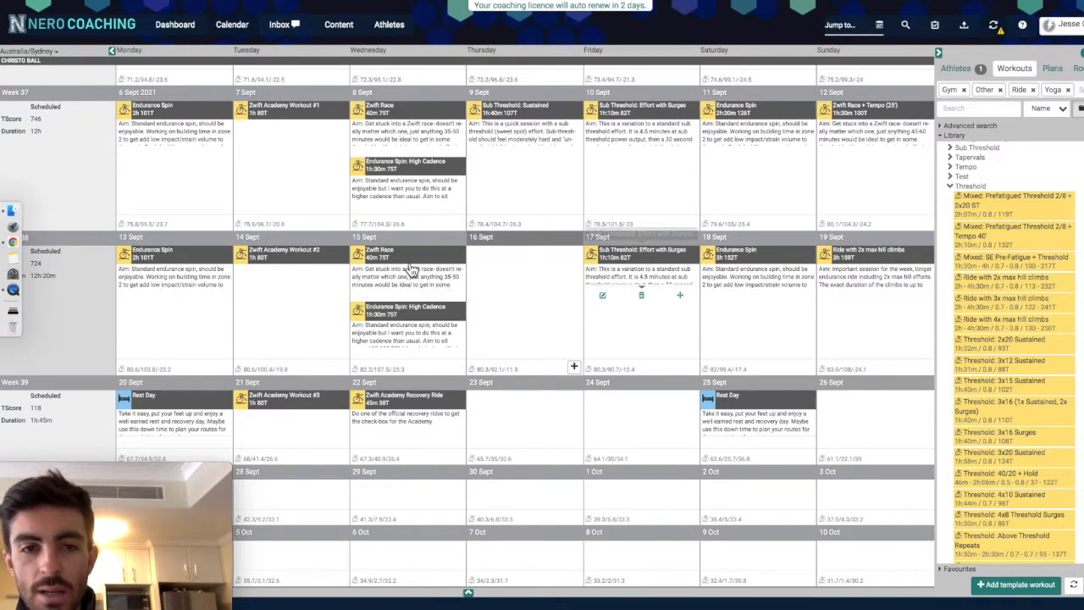
left_click(964, 187)
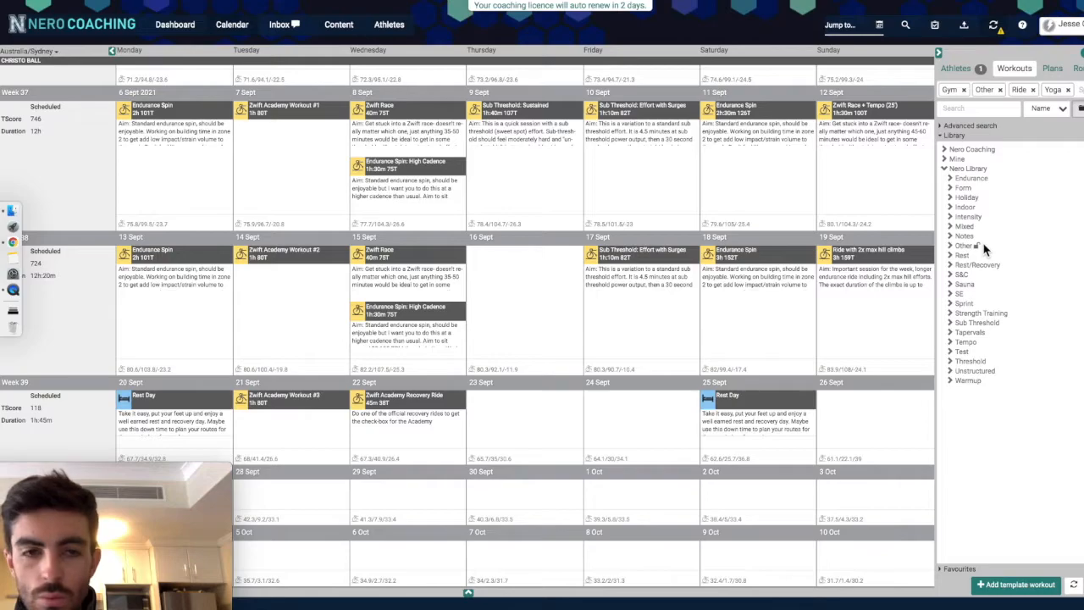
left_click(968, 342)
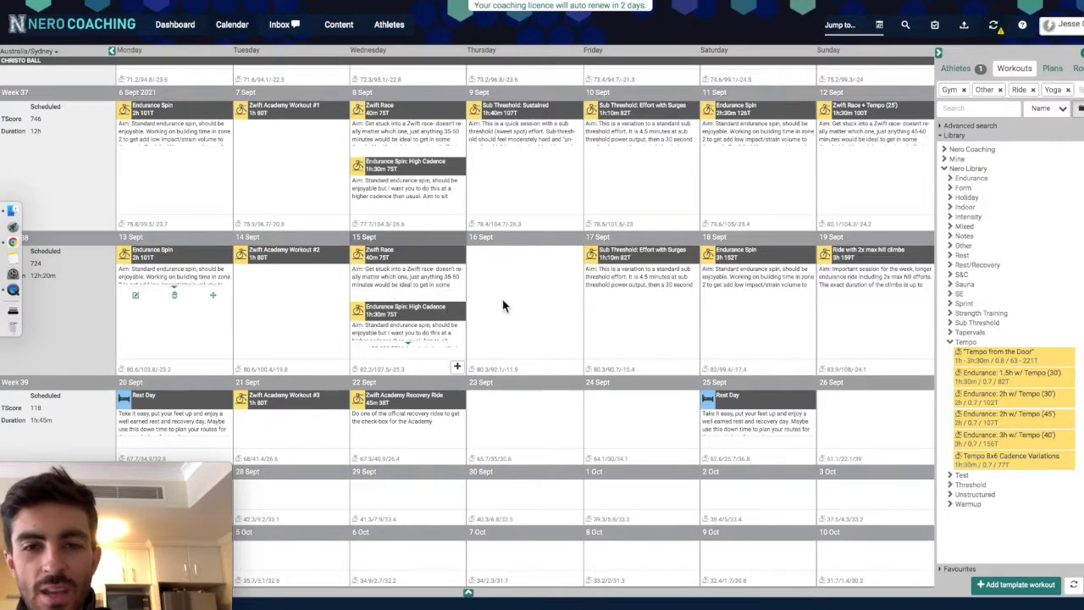
scroll(510, 298, "up", 1)
scroll(510, 299, "down", 1)
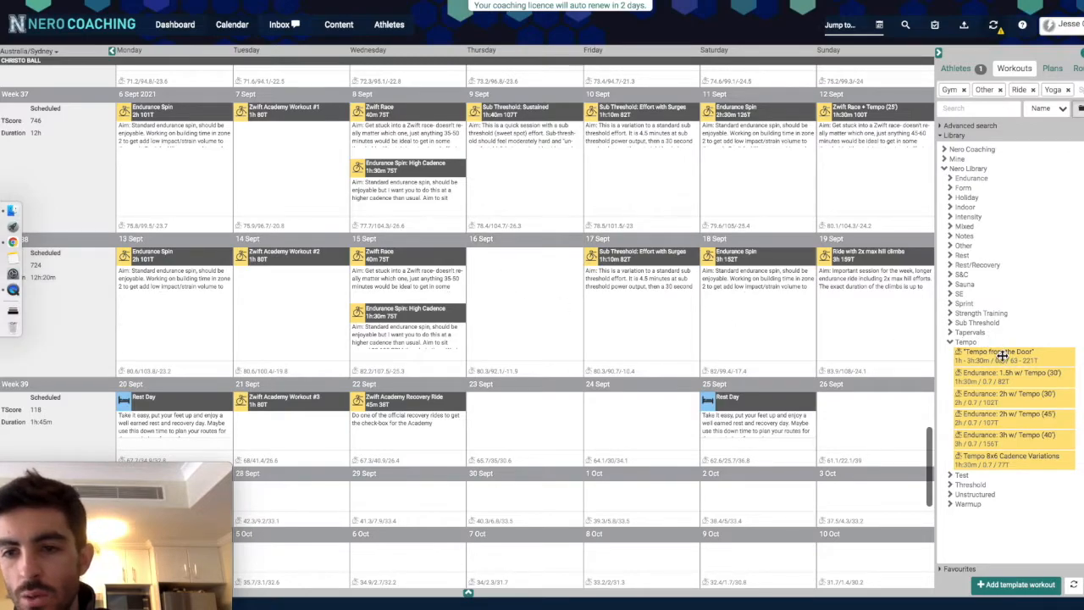
left_click_drag(1000, 353, 532, 263)
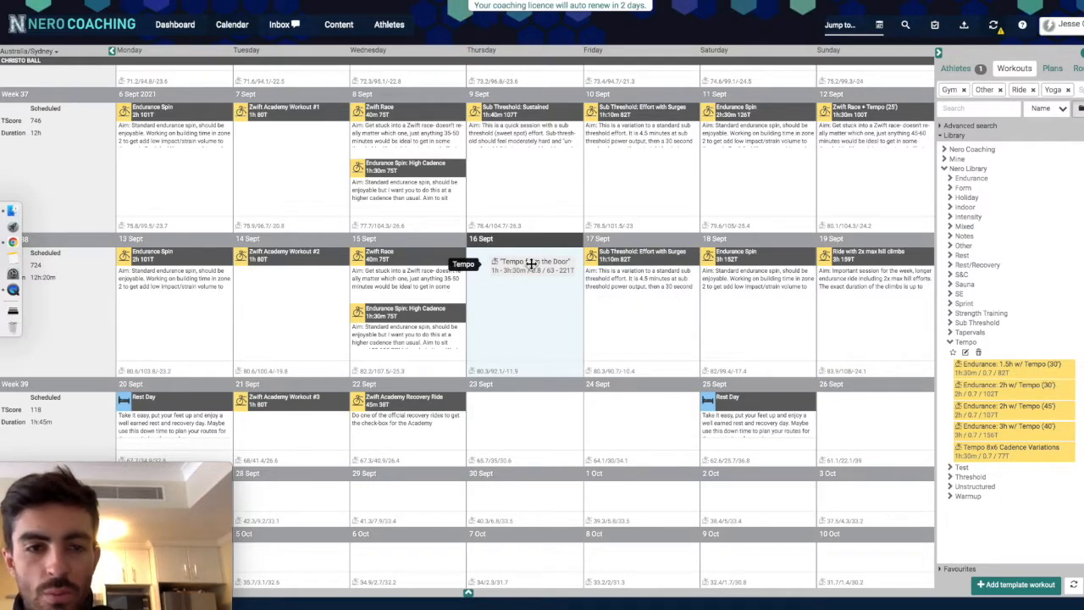
left_click_drag(531, 263, 527, 297)
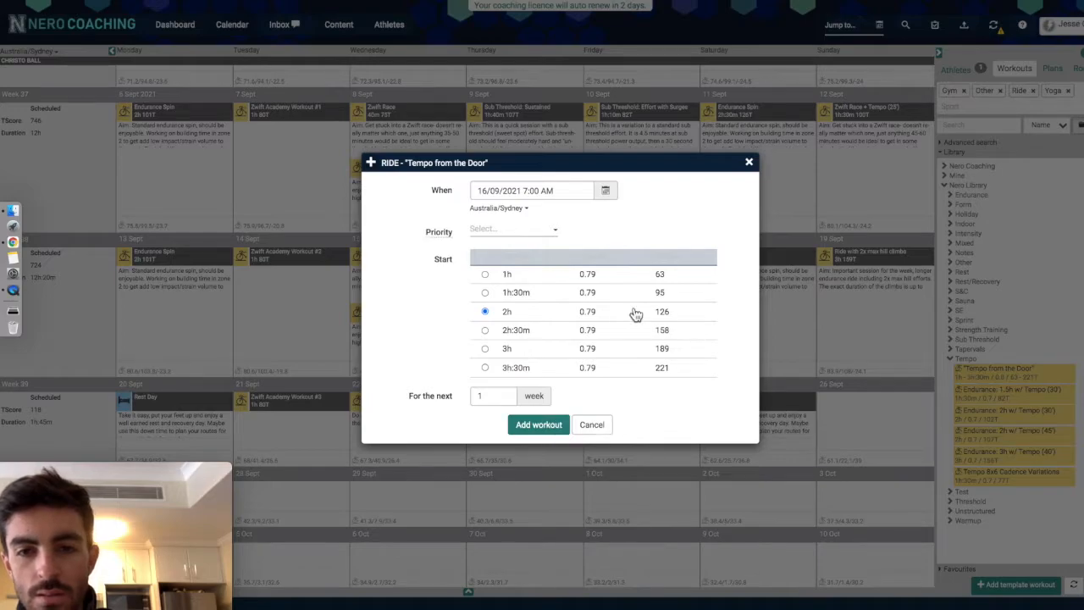
left_click(538, 426)
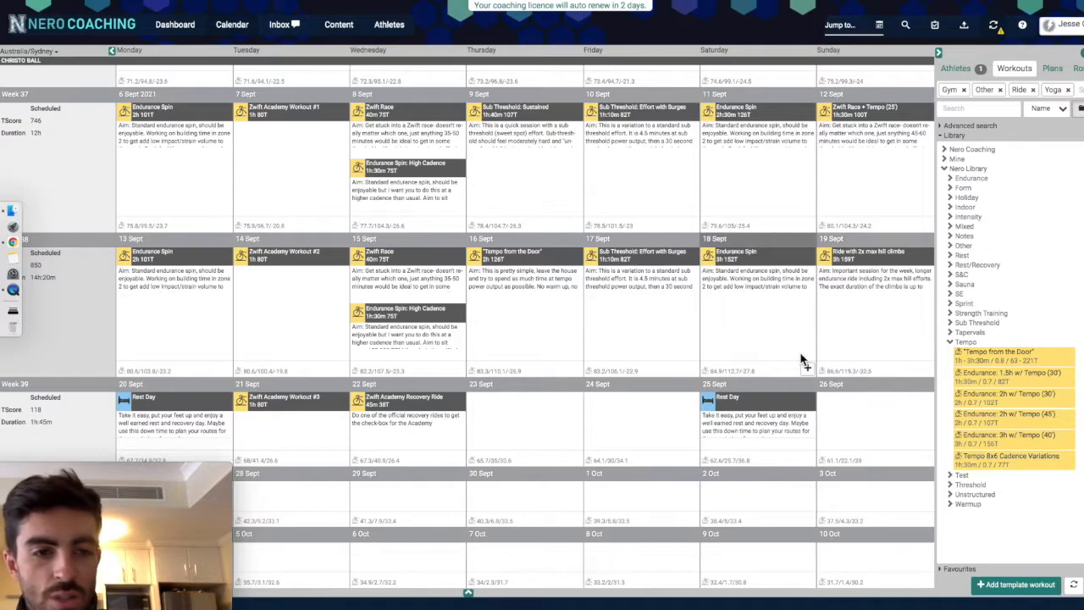
Copy the Endurance Spin: High Cadence and the Zwift Race from Wednesday 15 September to Thursday 23 September
scroll(801, 360, "down", 1)
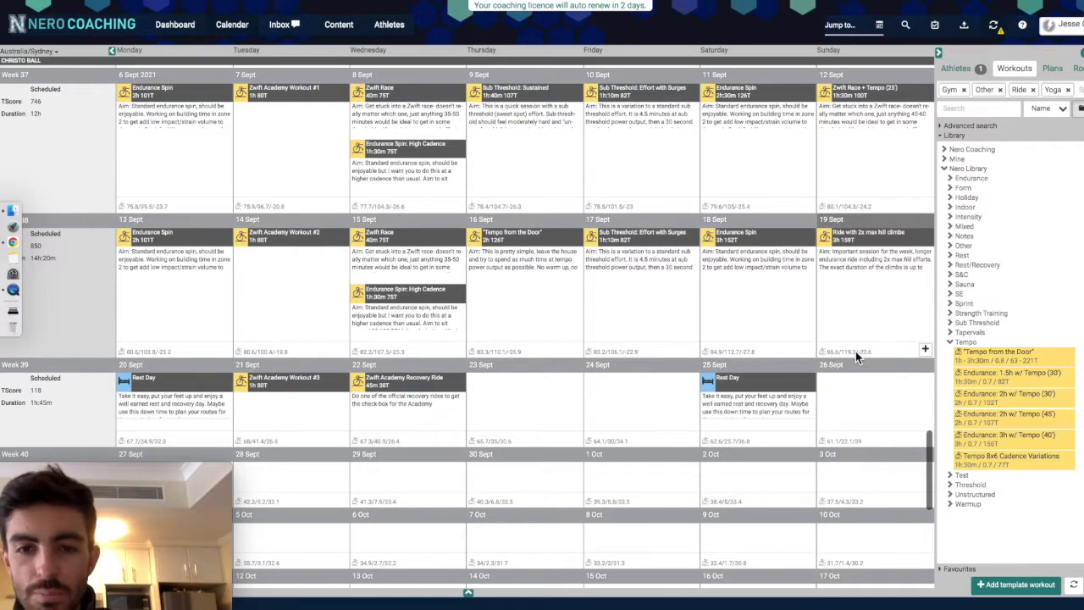
scroll(861, 352, "down", 3)
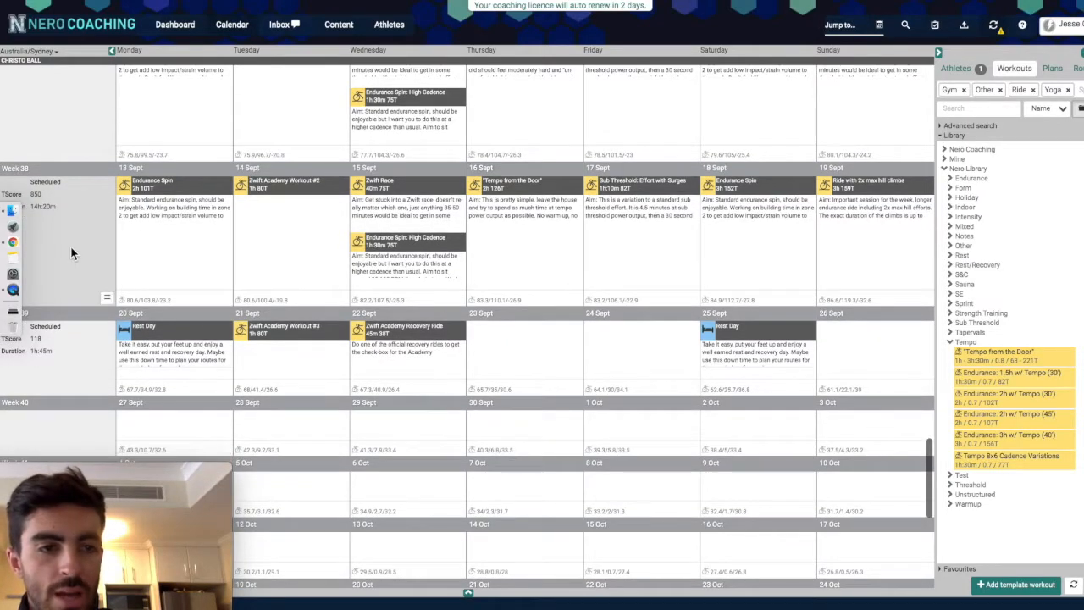
scroll(67, 243, "up", 1)
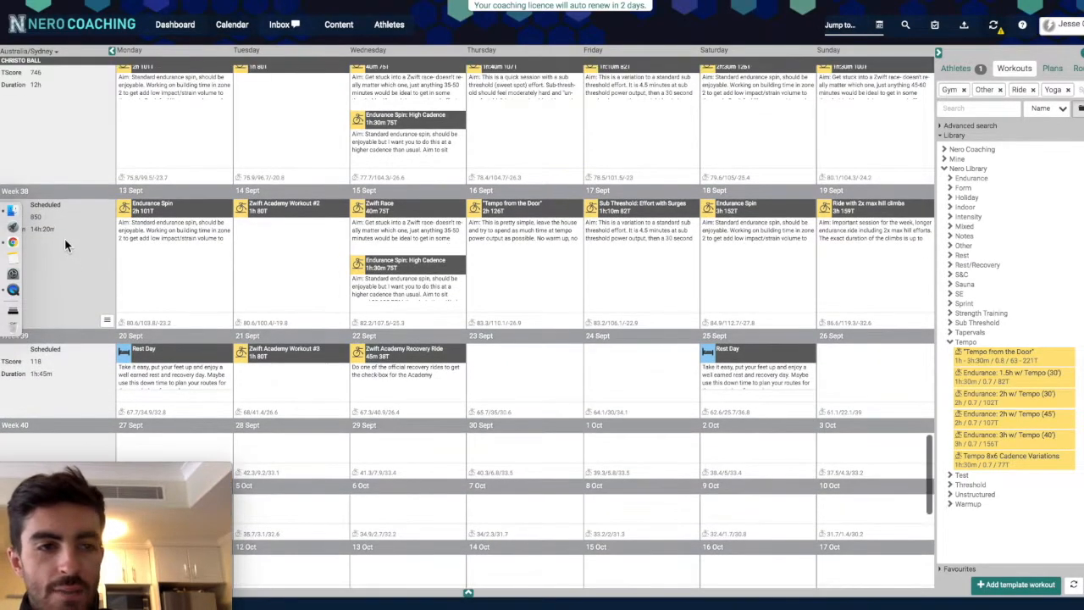
scroll(100, 255, "down", 1)
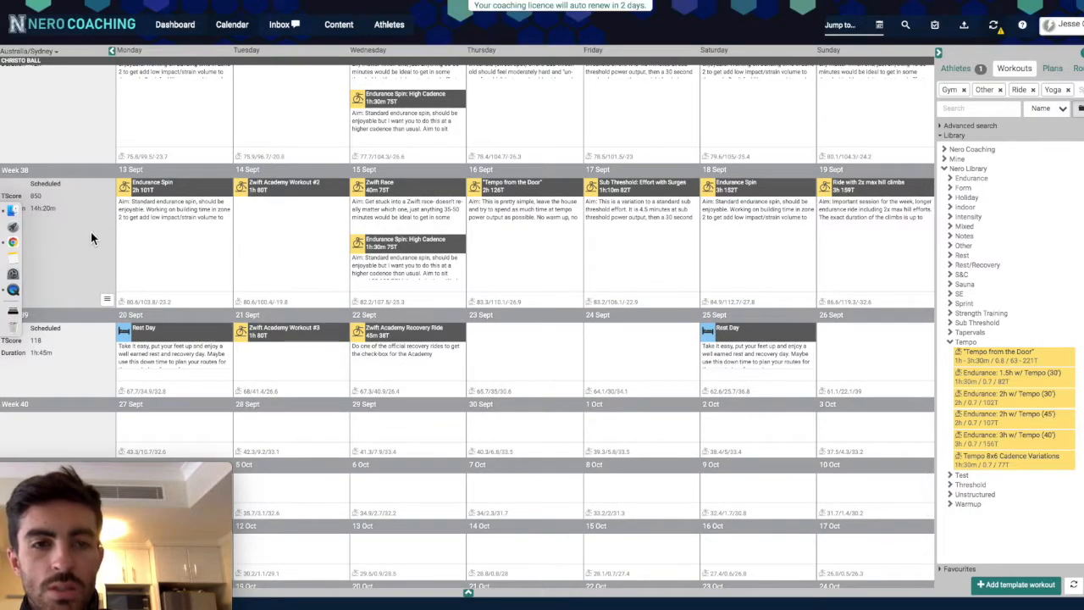
scroll(89, 240, "down", 1)
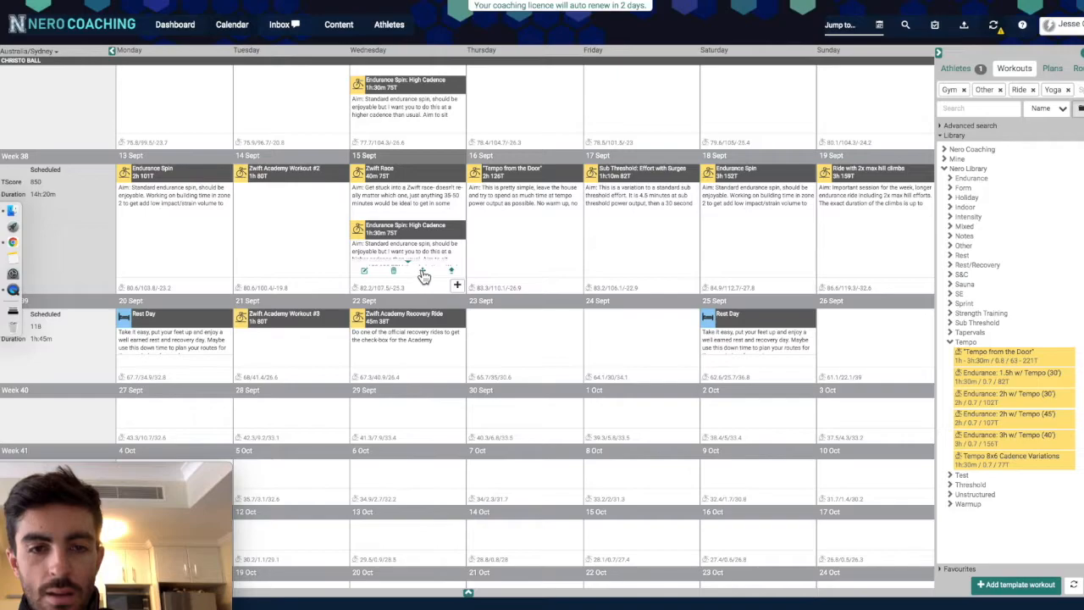
left_click_drag(525, 316, 535, 288)
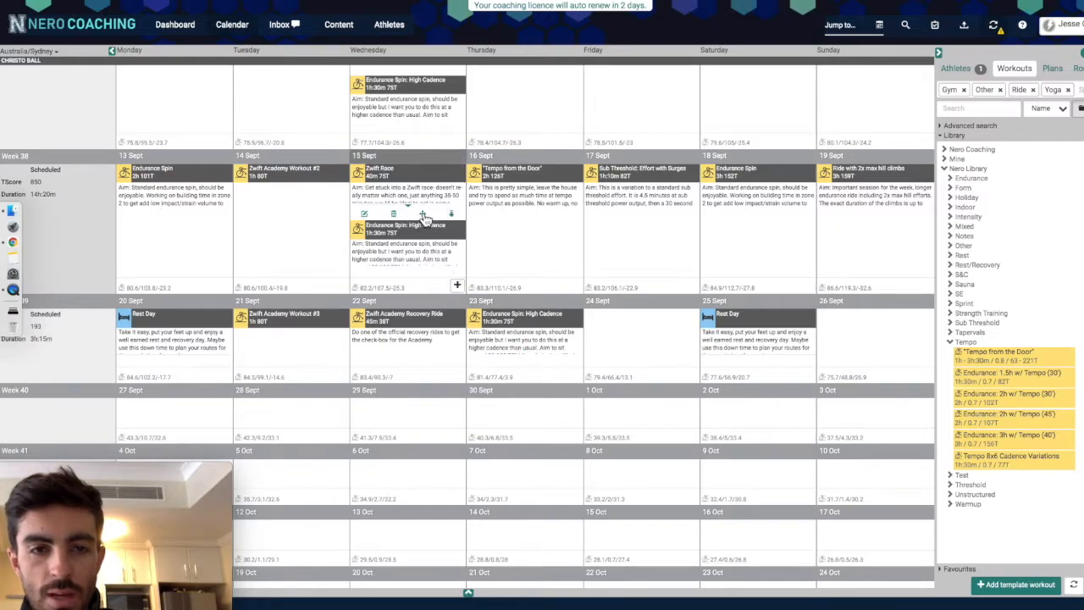
left_click_drag(426, 219, 535, 270)
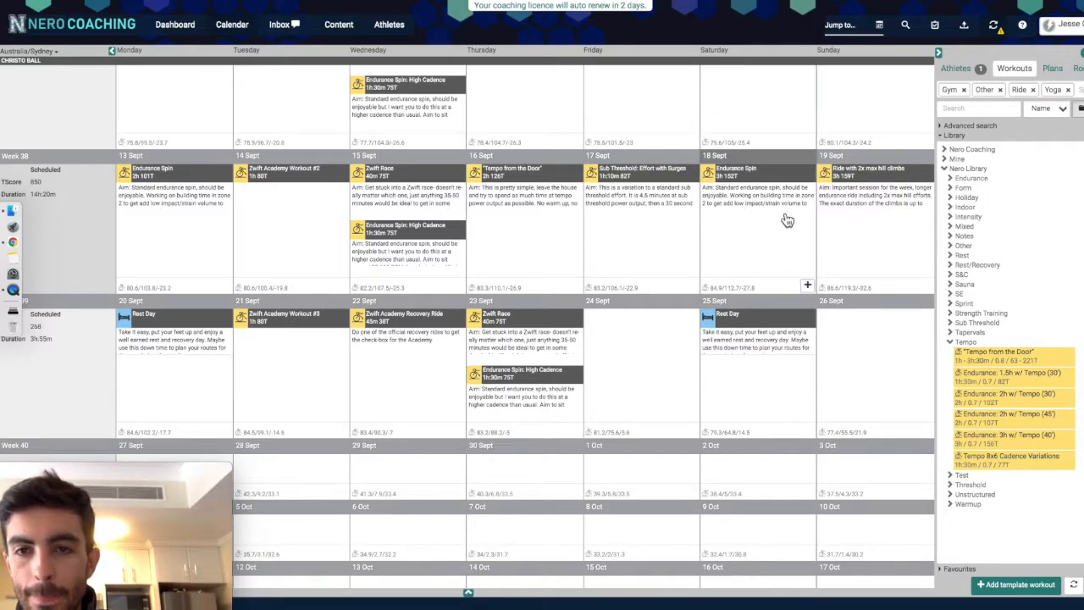
Copy the 3h Endurance Spin from Saturday 18 September to Sunday 26 September
left_click_drag(857, 316, 881, 353)
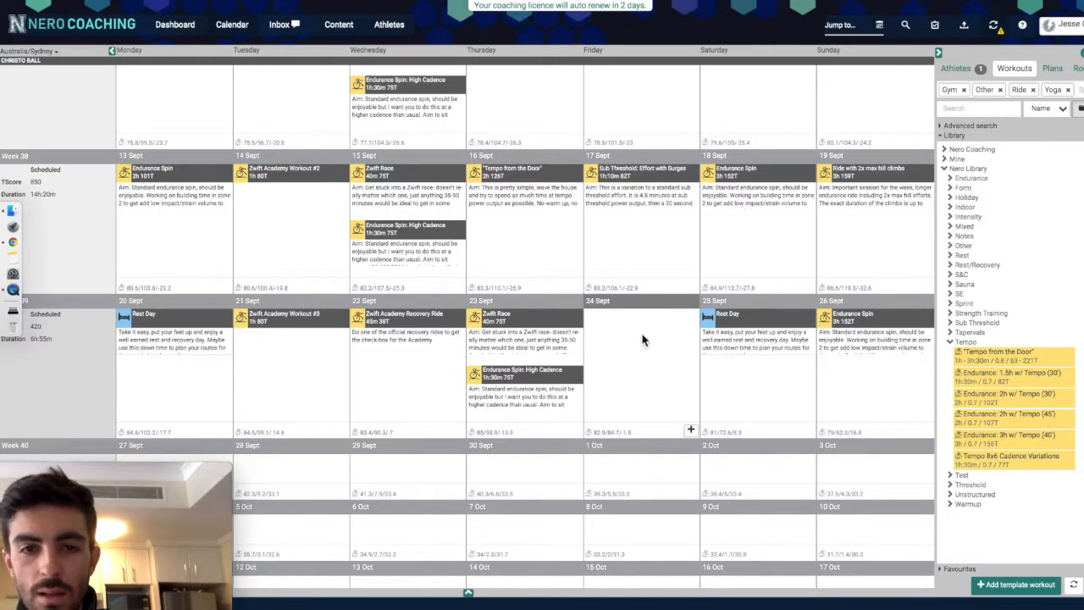
scroll(642, 340, "up", 1)
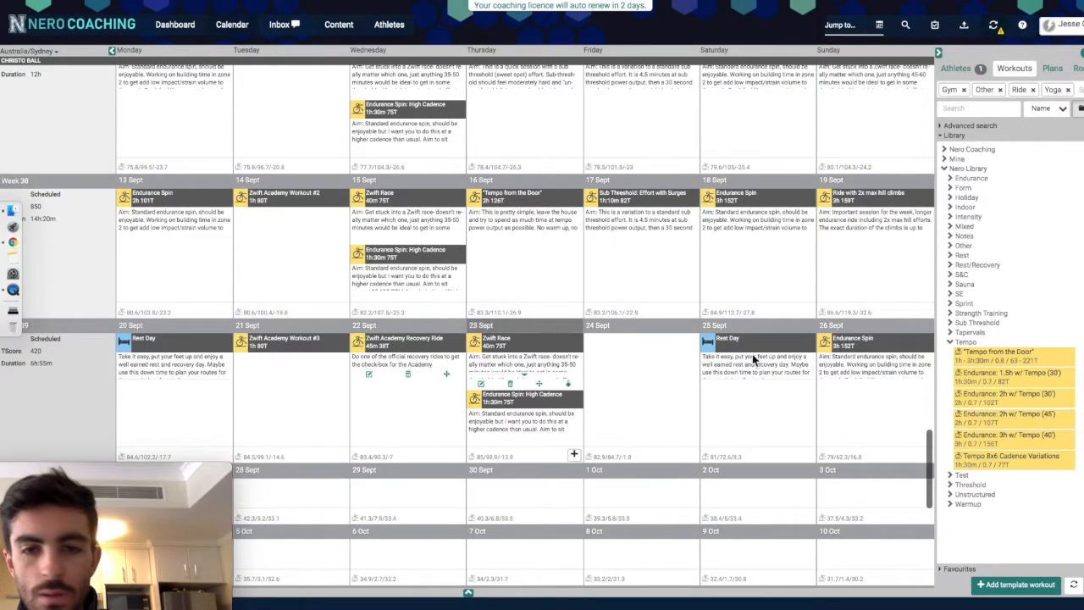
scroll(697, 375, "up", 2)
scroll(696, 375, "down", 2)
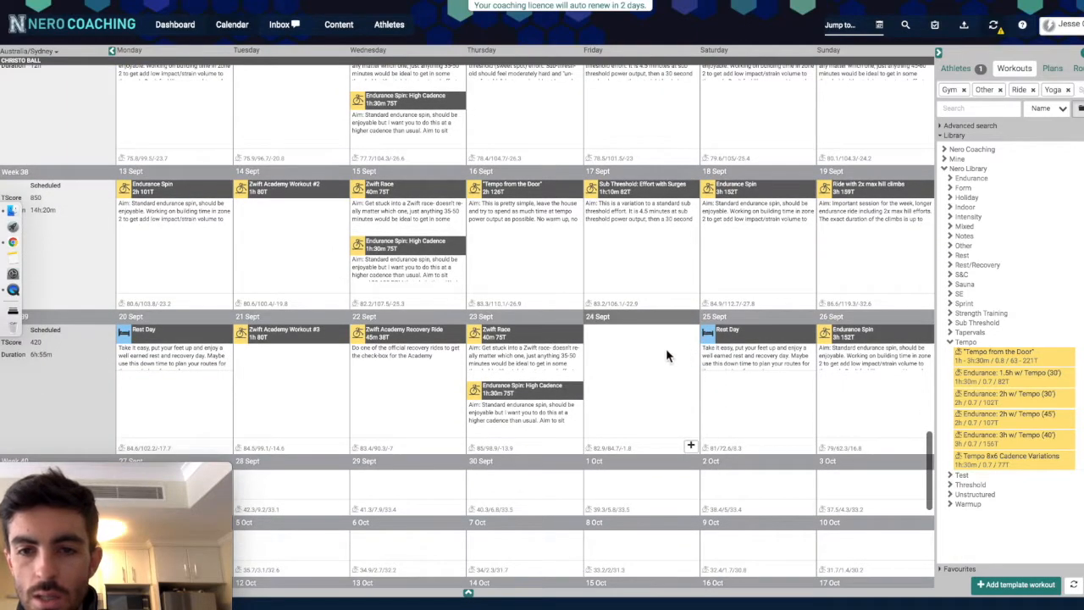
Browse the Nero Library's Sub Threshold and Threshold workouts for a week 39 session, comparing them with the sessions planned in weeks 37 and 38
left_click(963, 343)
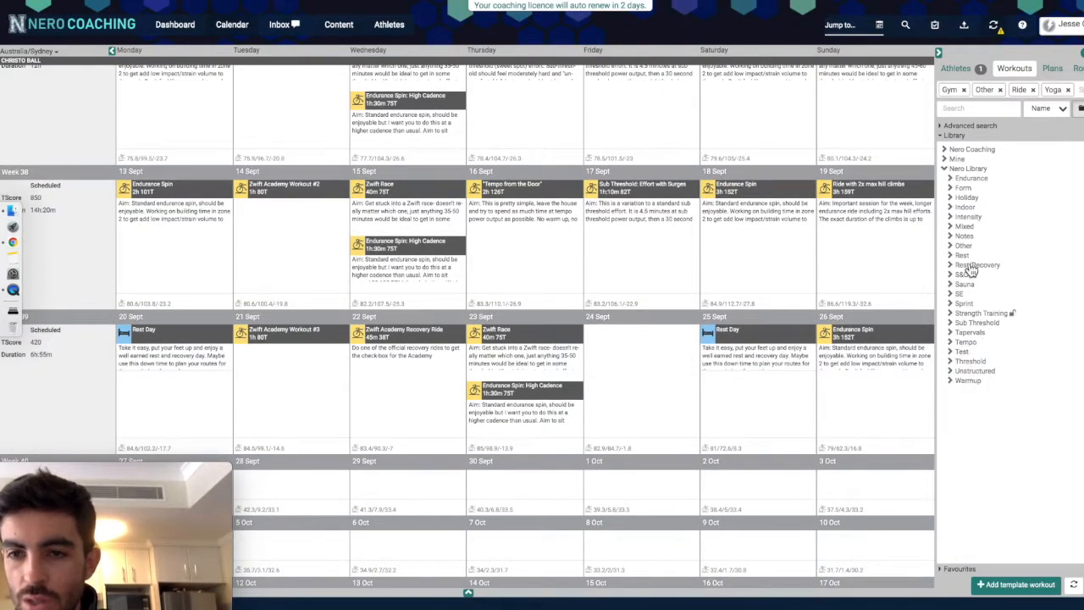
scroll(648, 237, "up", 2)
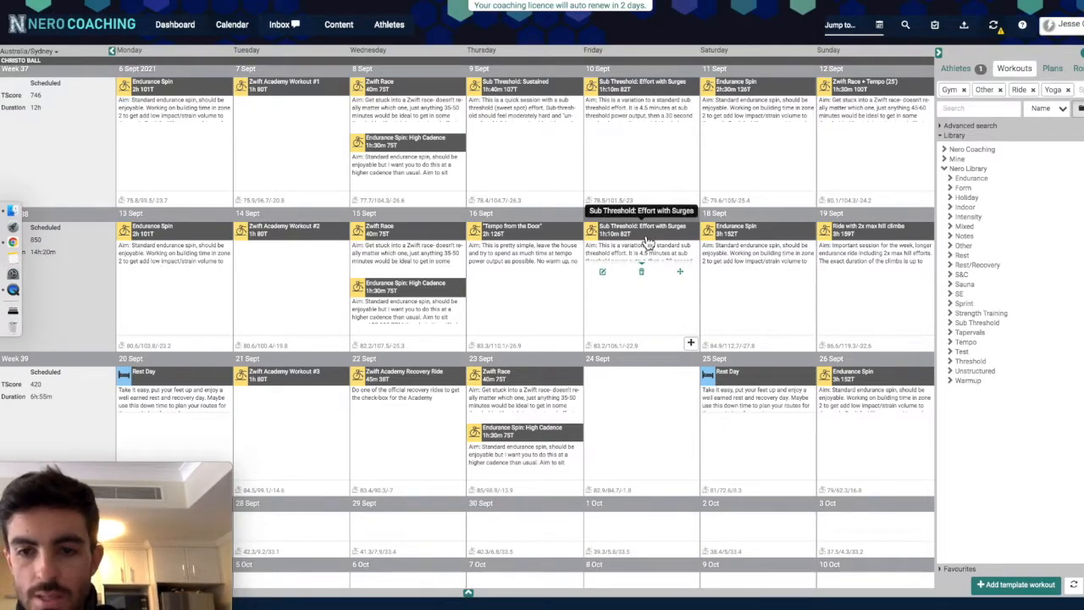
scroll(647, 237, "down", 1)
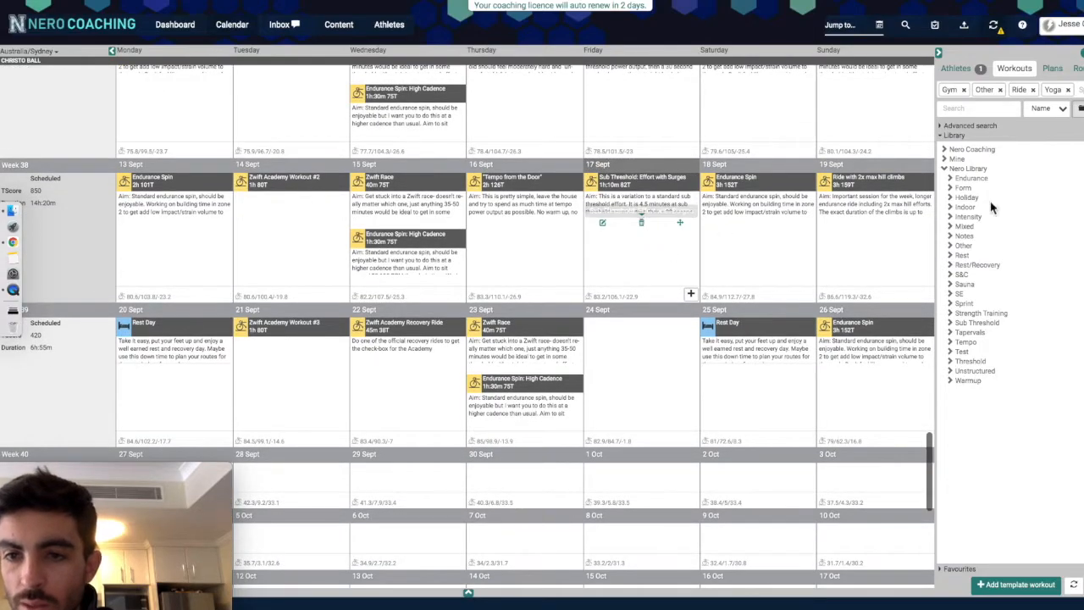
left_click(984, 330)
scroll(983, 327, "down", 5)
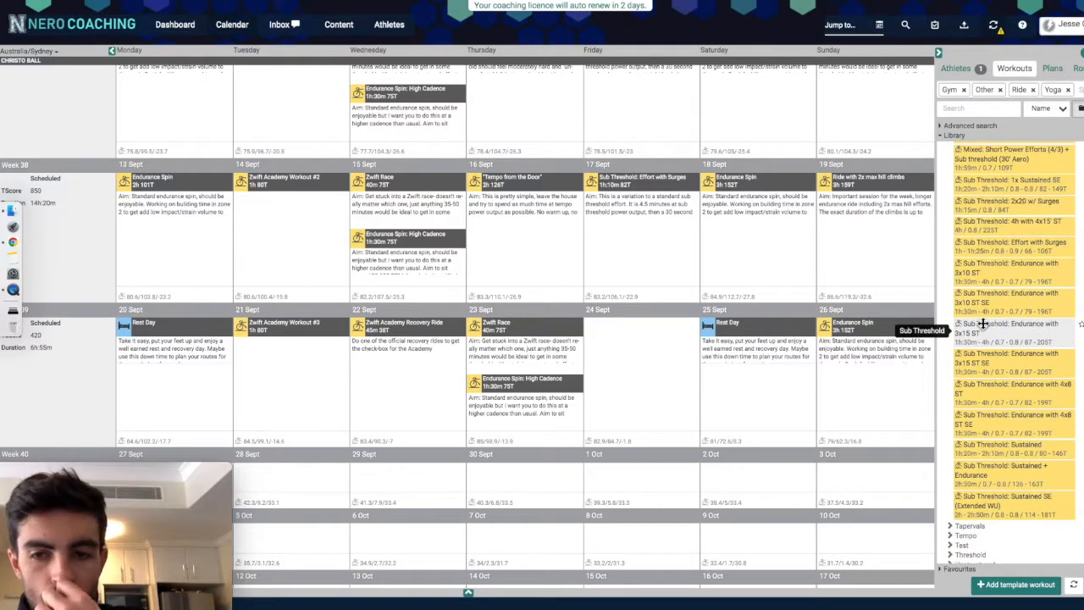
scroll(982, 324, "up", 1)
scroll(601, 410, "up", 8)
scroll(600, 410, "down", 8)
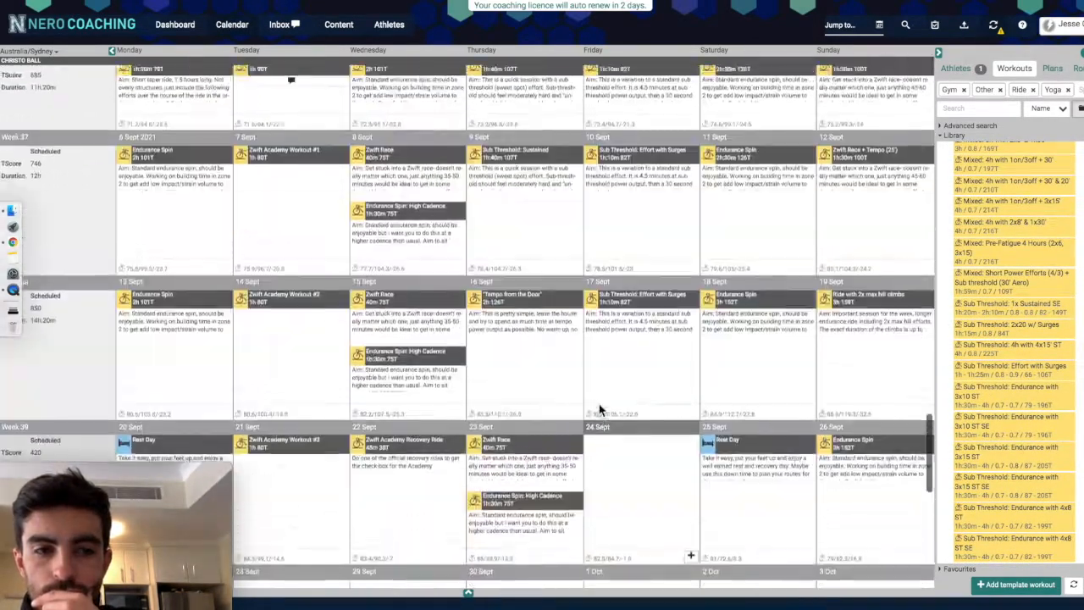
scroll(978, 329, "up", 5)
left_click(979, 330)
left_click(972, 362)
scroll(972, 362, "down", 5)
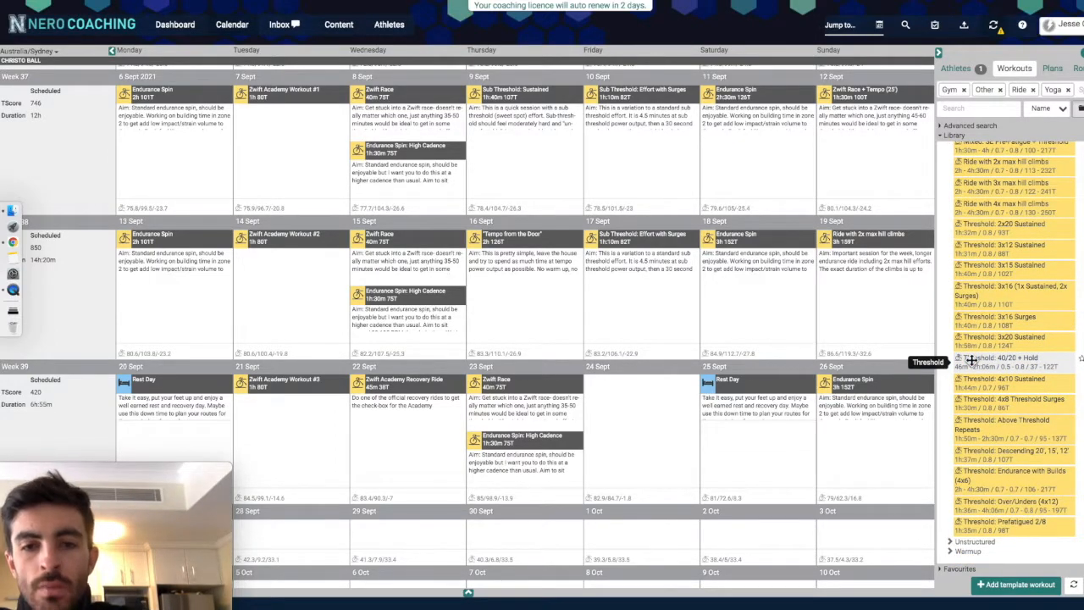
Move the Rest Day from Saturday 25 to Friday 24 September and add the "Threshold: 3x16 (1x Sustained, 2x Surges)" workout to Saturday 25
left_click_drag(800, 433, 633, 410)
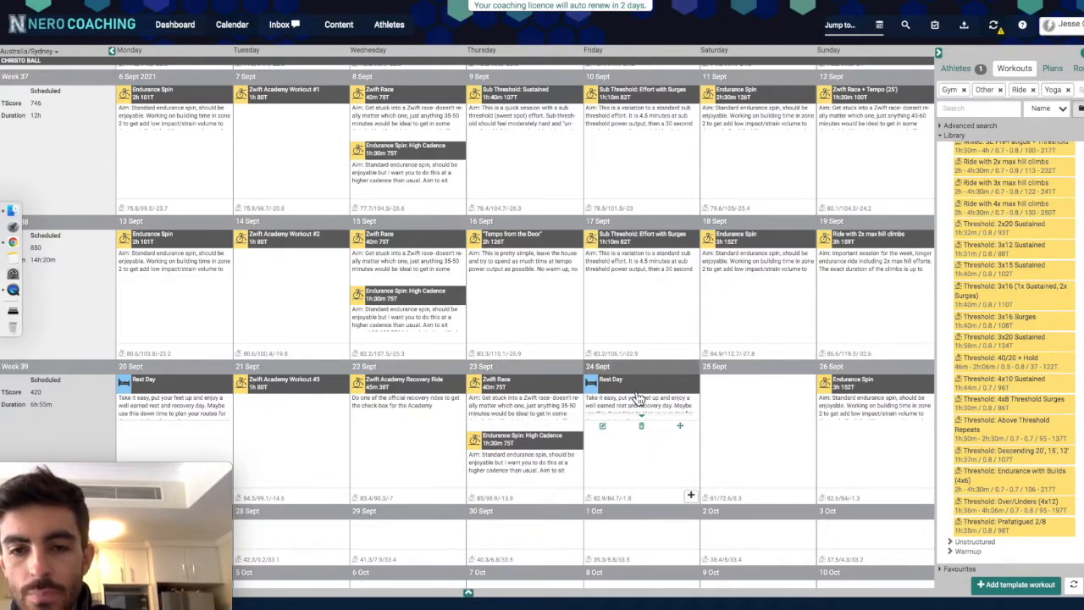
scroll(958, 207, "up", 5)
scroll(958, 207, "down", 3)
scroll(975, 216, "up", 2)
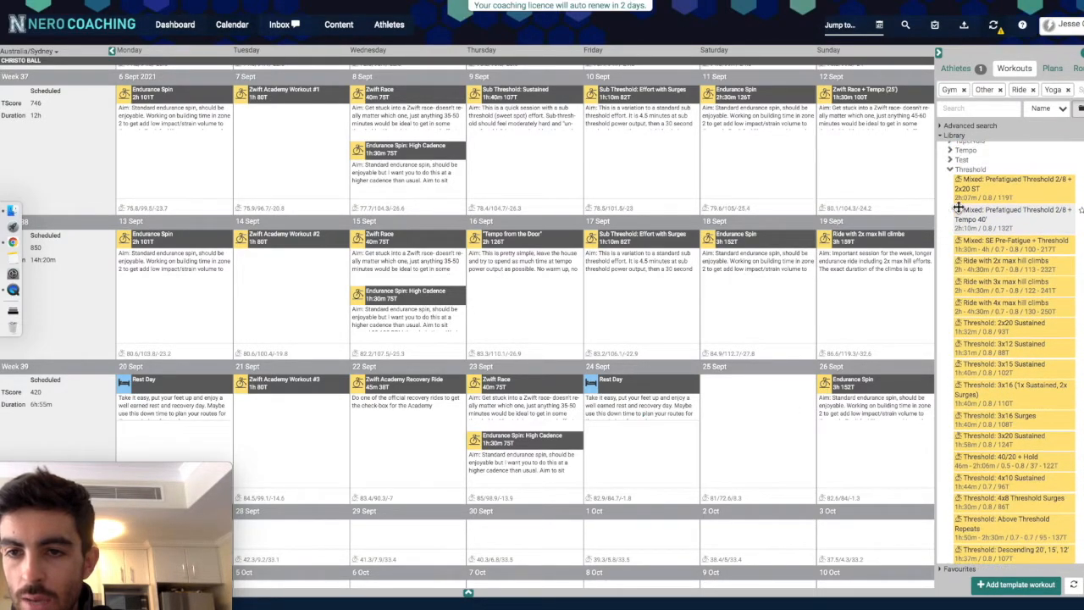
scroll(996, 234, "down", 1)
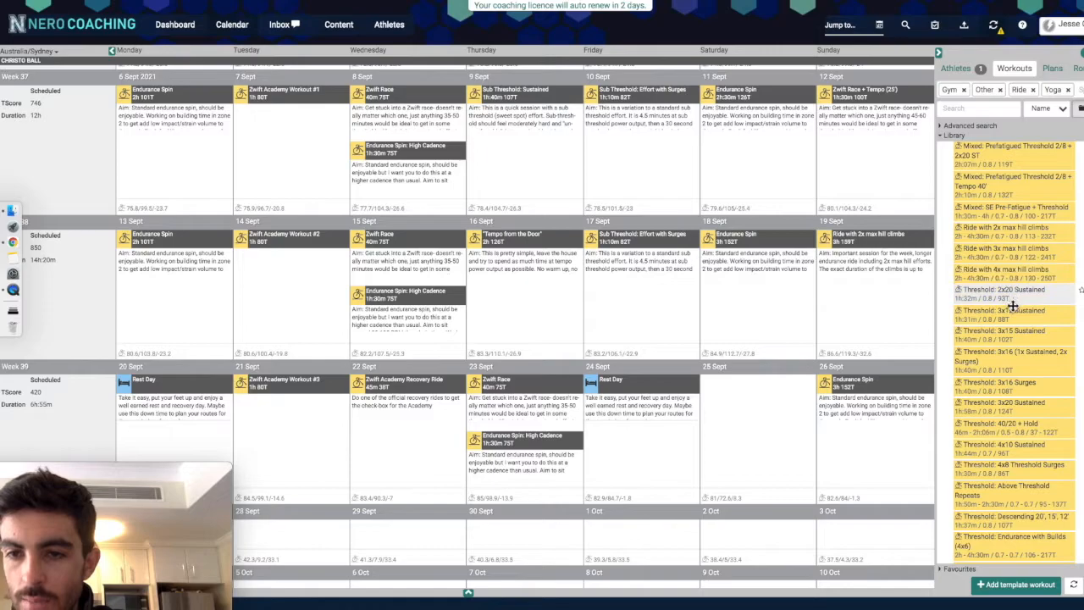
scroll(1023, 356, "down", 2)
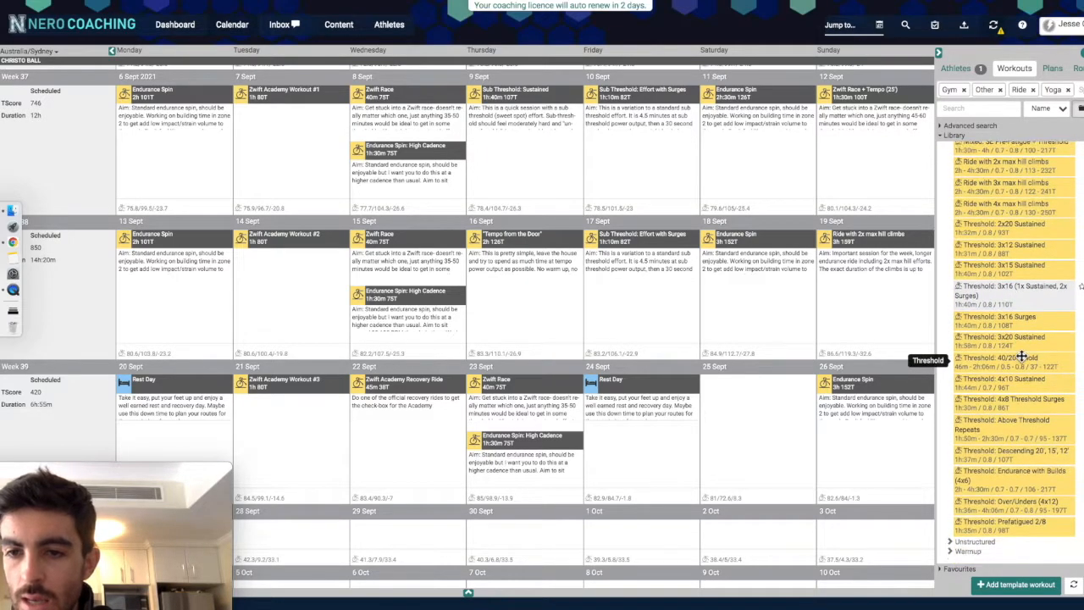
left_click_drag(1033, 300, 765, 403)
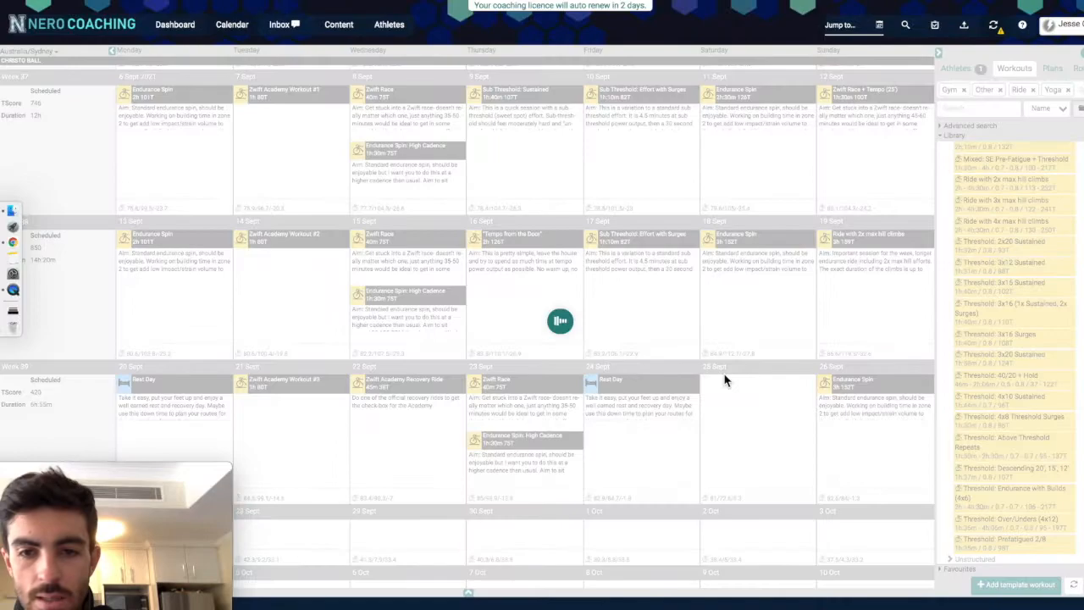
Compare the scheduled TScore and duration totals of weeks 36 to 39
scroll(761, 406, "down", 1)
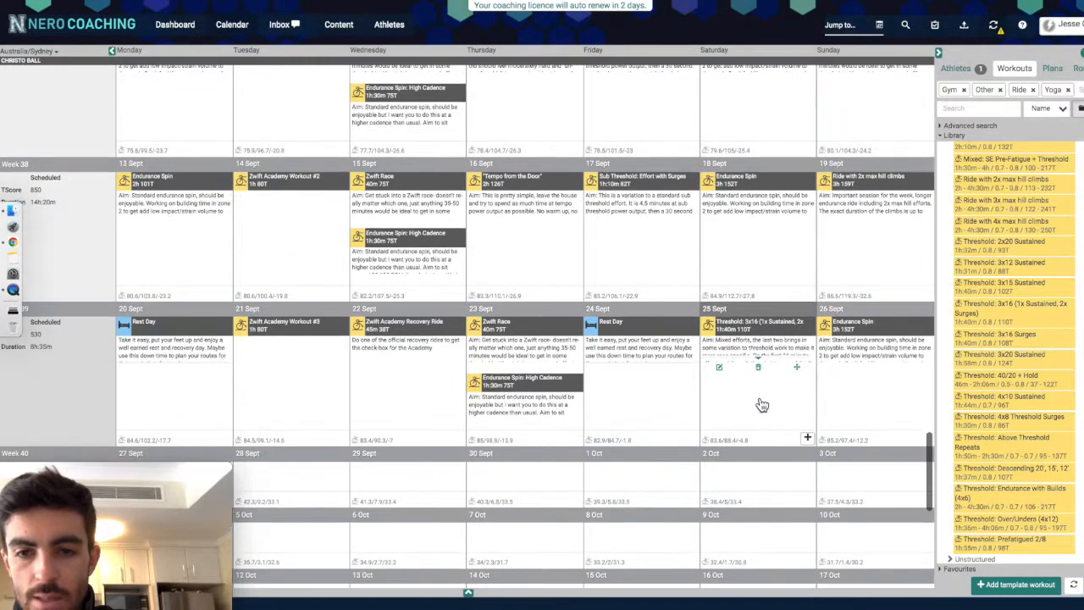
scroll(760, 397, "up", 1)
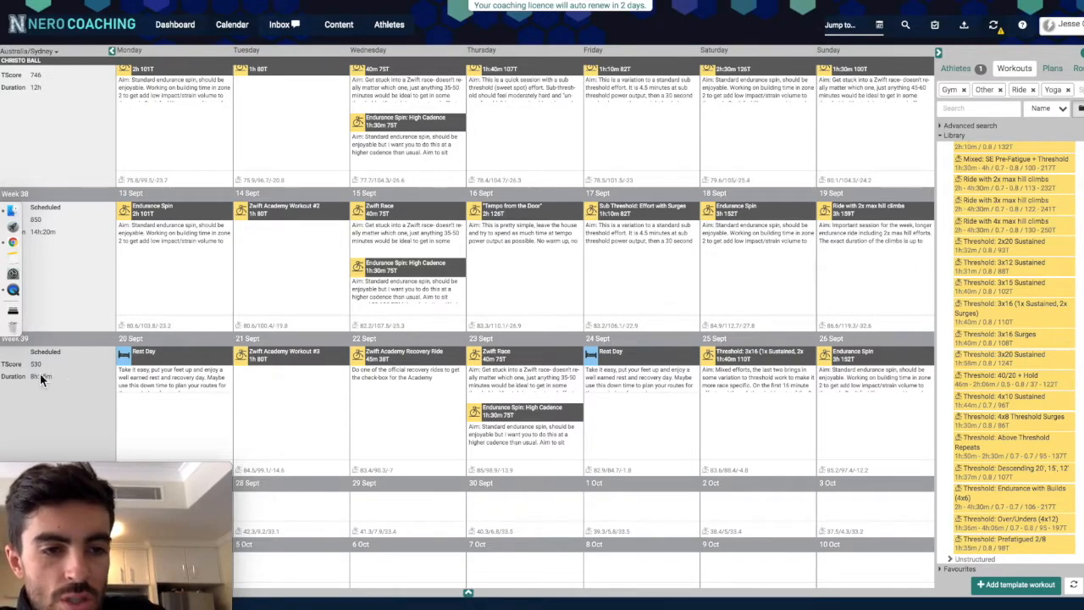
scroll(56, 376, "up", 1)
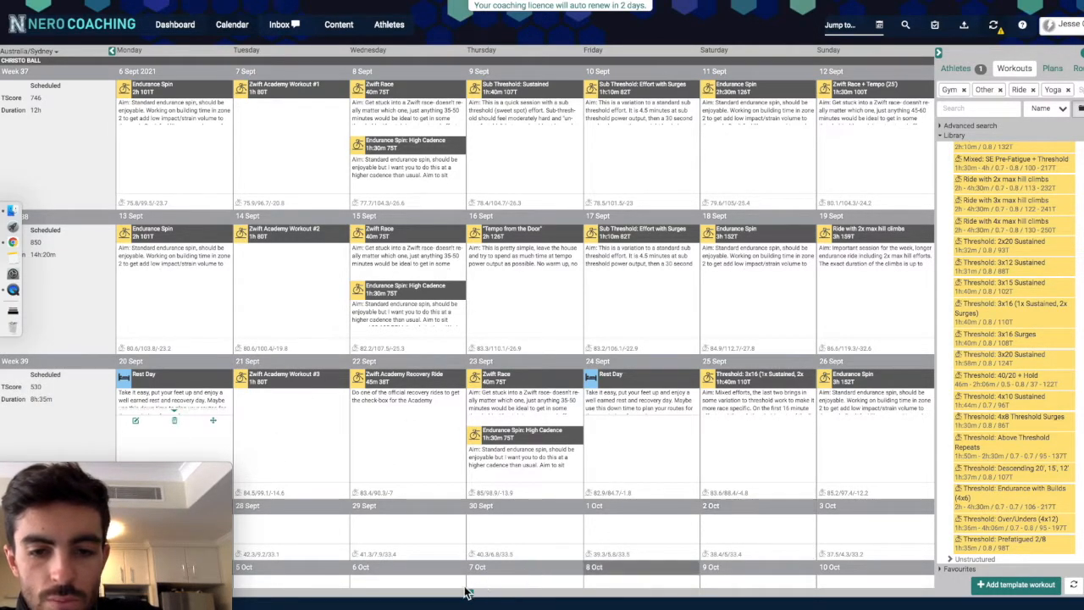
scroll(100, 326, "down", 2)
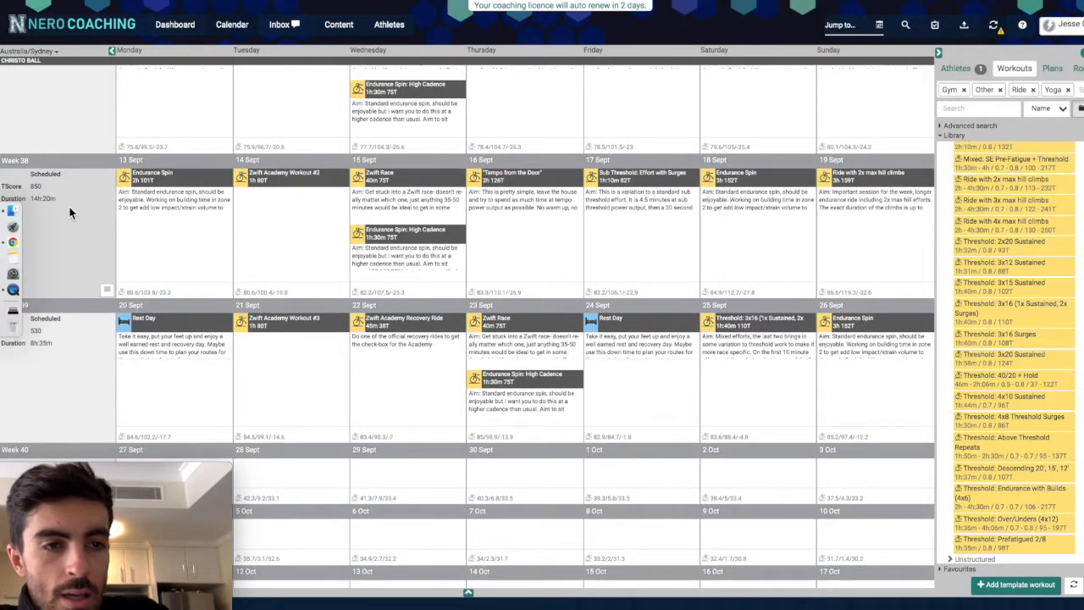
scroll(70, 205, "up", 1)
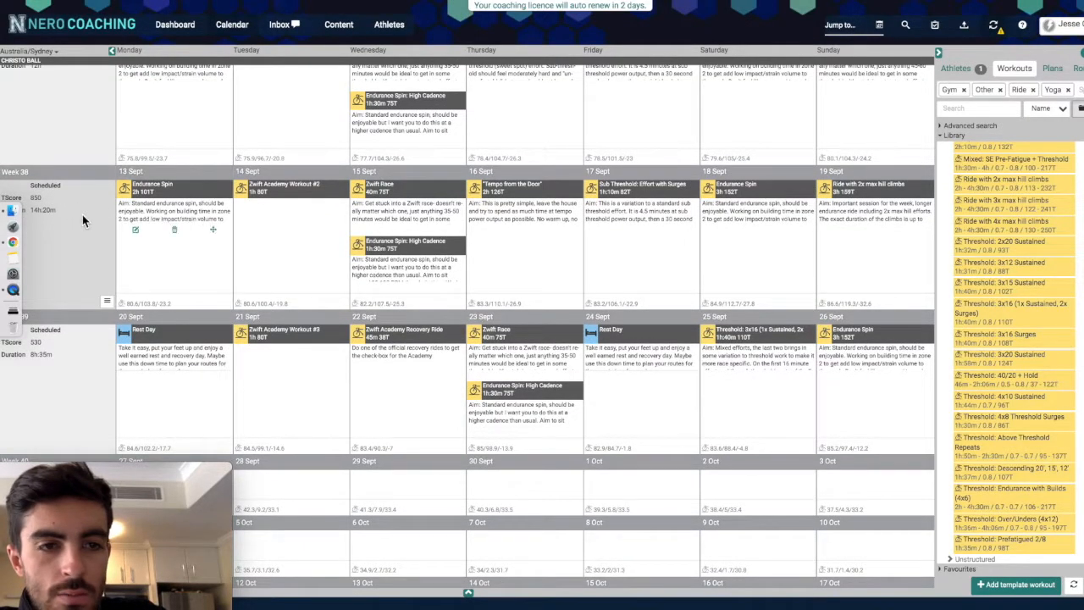
scroll(82, 215, "up", 5)
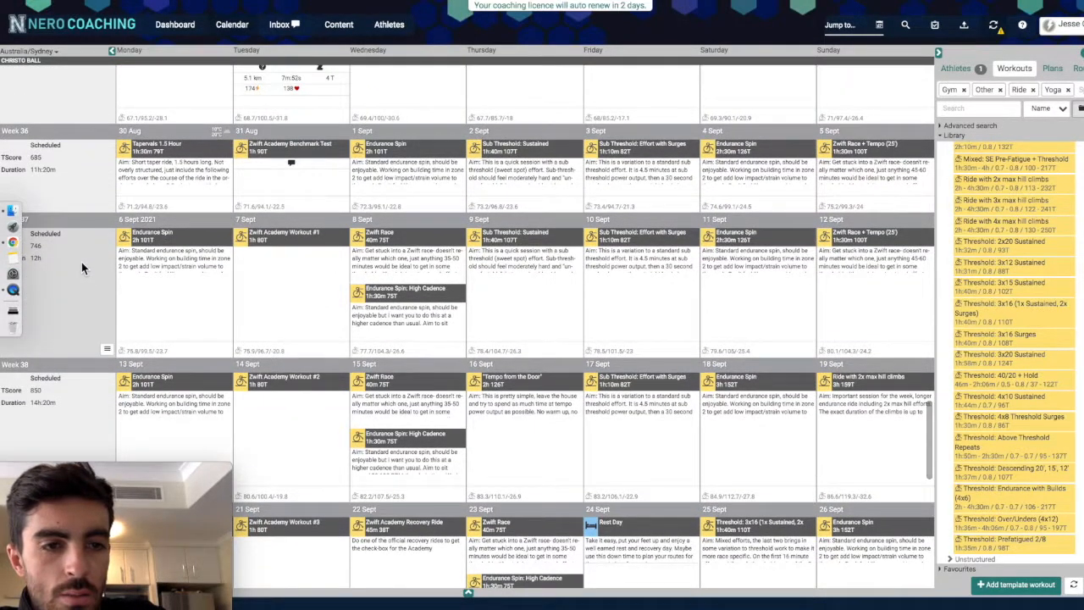
scroll(80, 259, "up", 1)
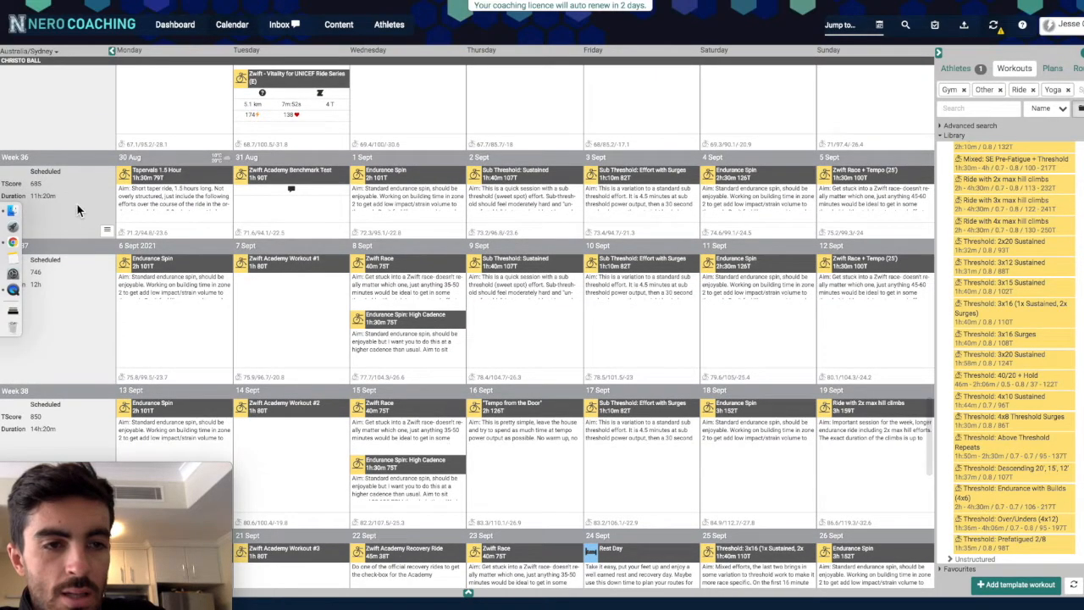
scroll(77, 204, "down", 1)
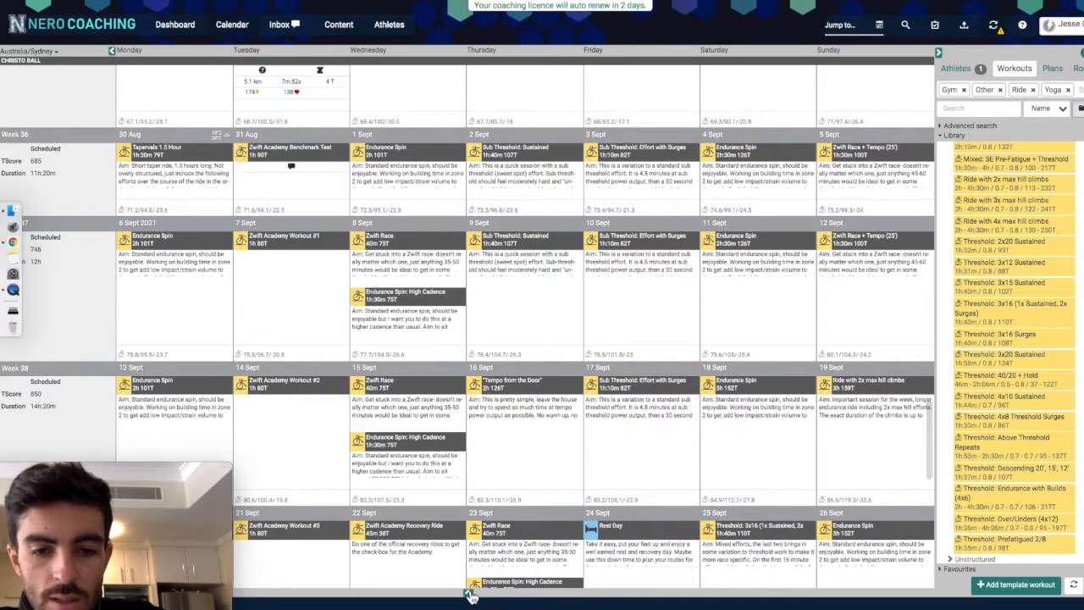
Inspect week 39 in the weekly training load chart, hide the chart and look over the plan for weeks 36 to 39
scroll(516, 364, "down", 6)
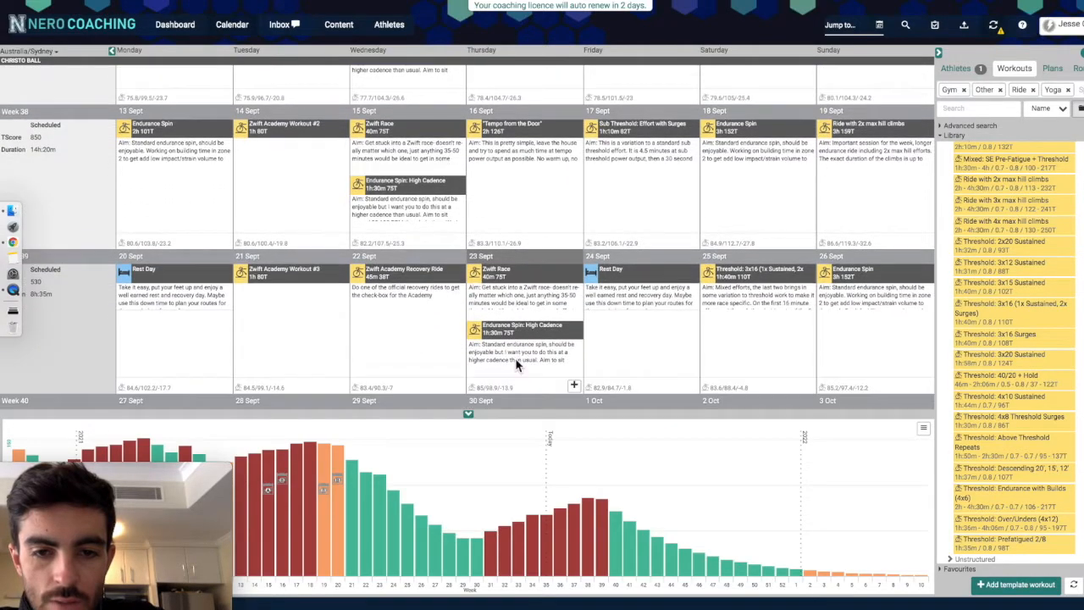
scroll(518, 381, "down", 1)
mouse_move(575, 521)
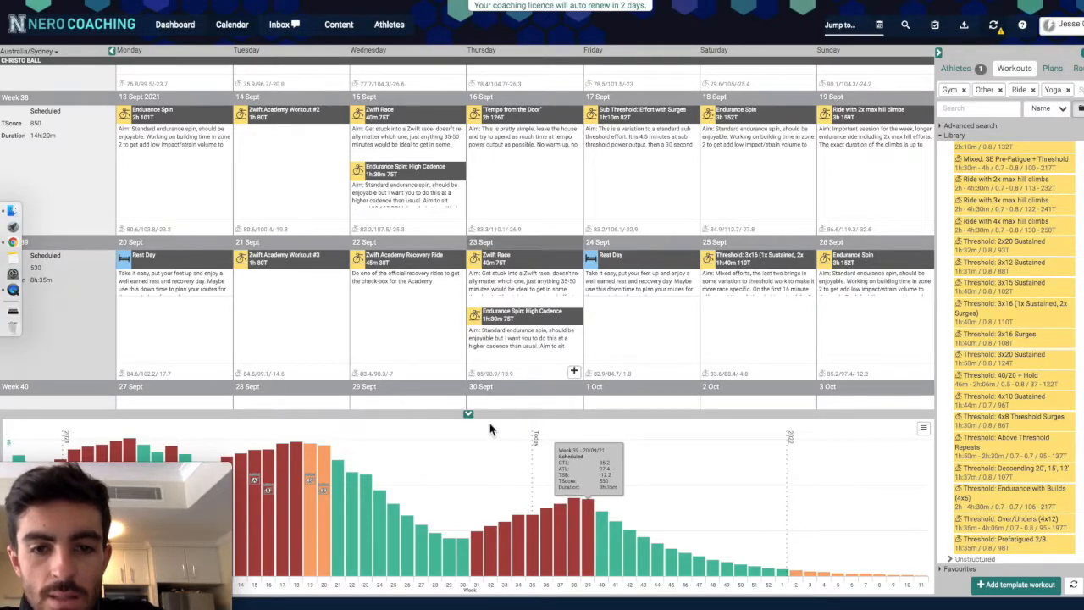
left_click(470, 413)
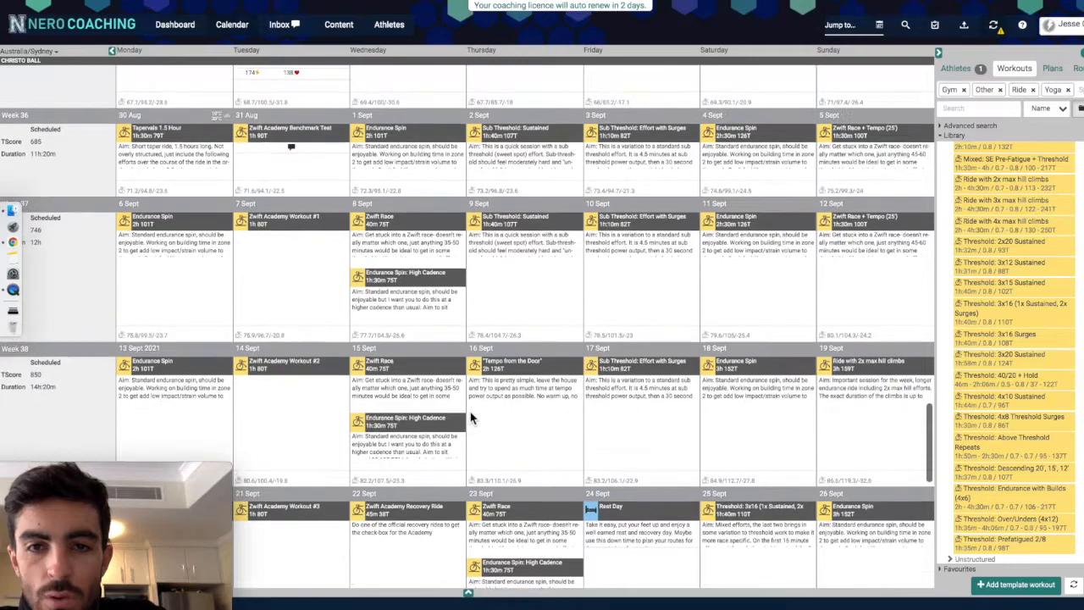
scroll(473, 420, "up", 1)
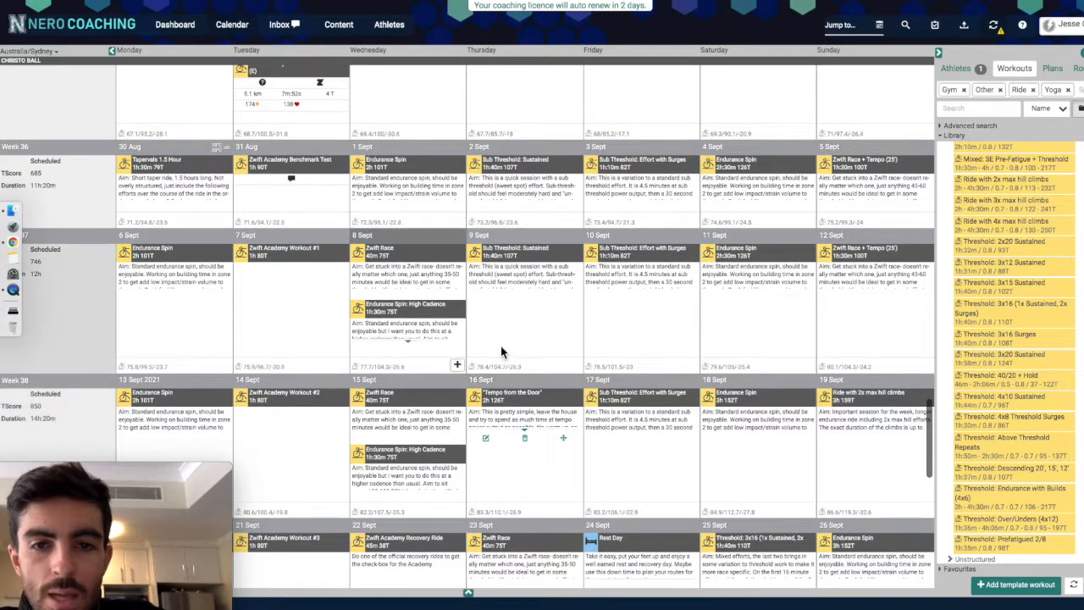
scroll(542, 348, "down", 2)
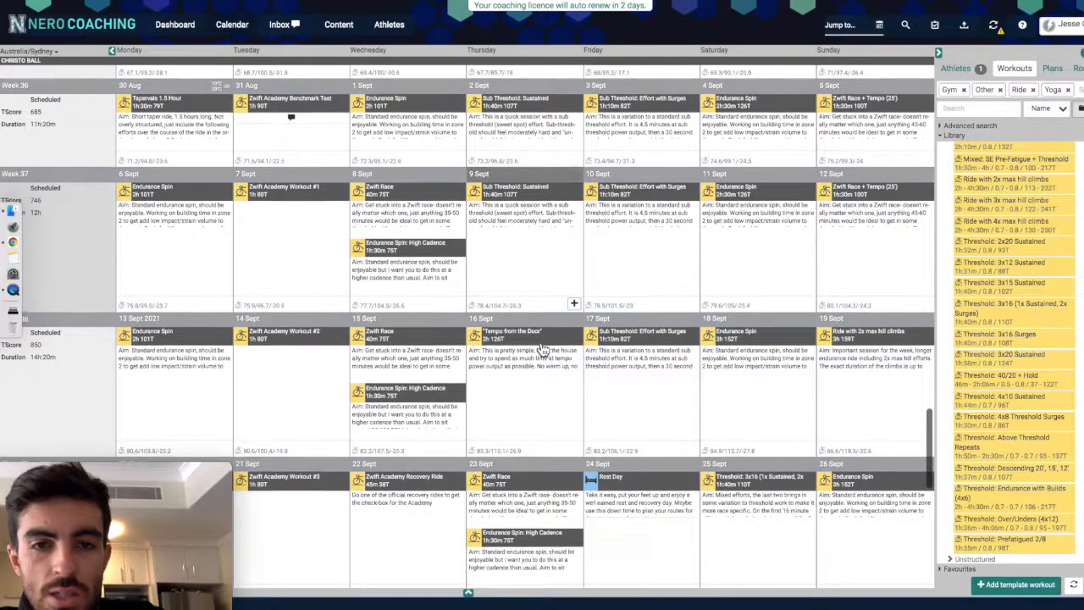